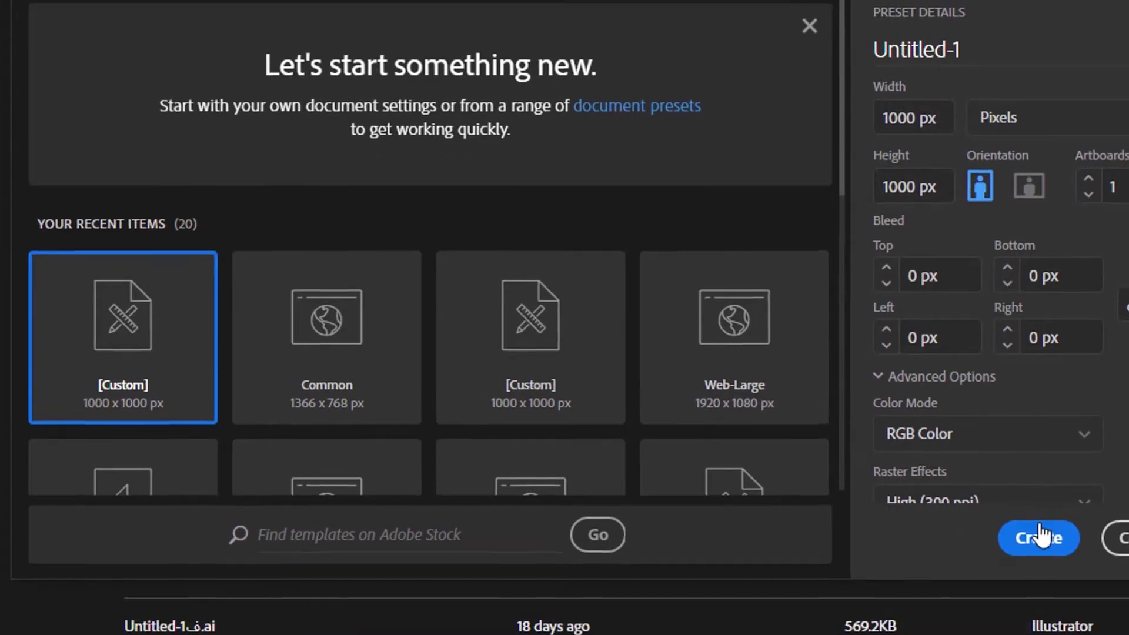
Create a new 1000 × 1000 px RGB document with a blank artboard
click(1050, 630)
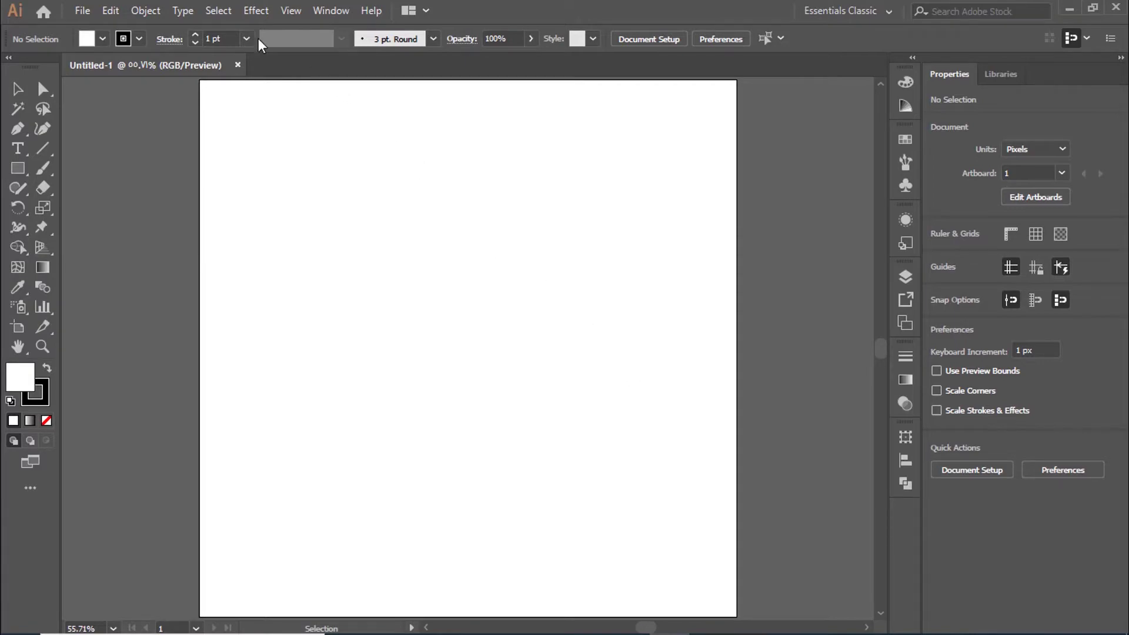
Show rulers and centre a vertical guide on the artboard at 500 px
click(289, 11)
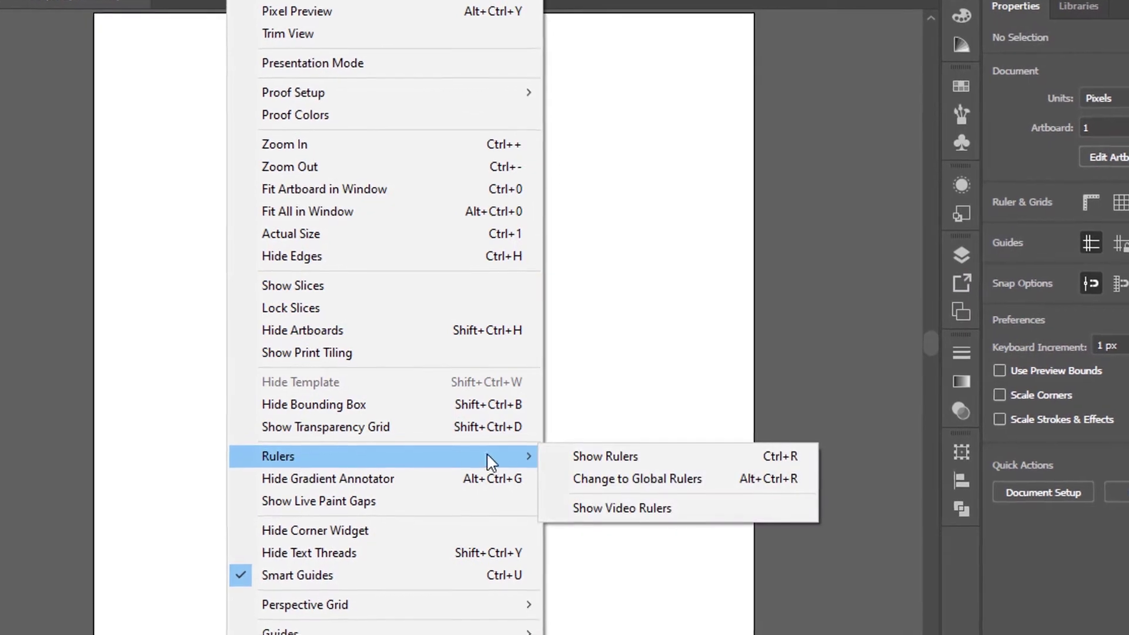
mouse_move(370, 462)
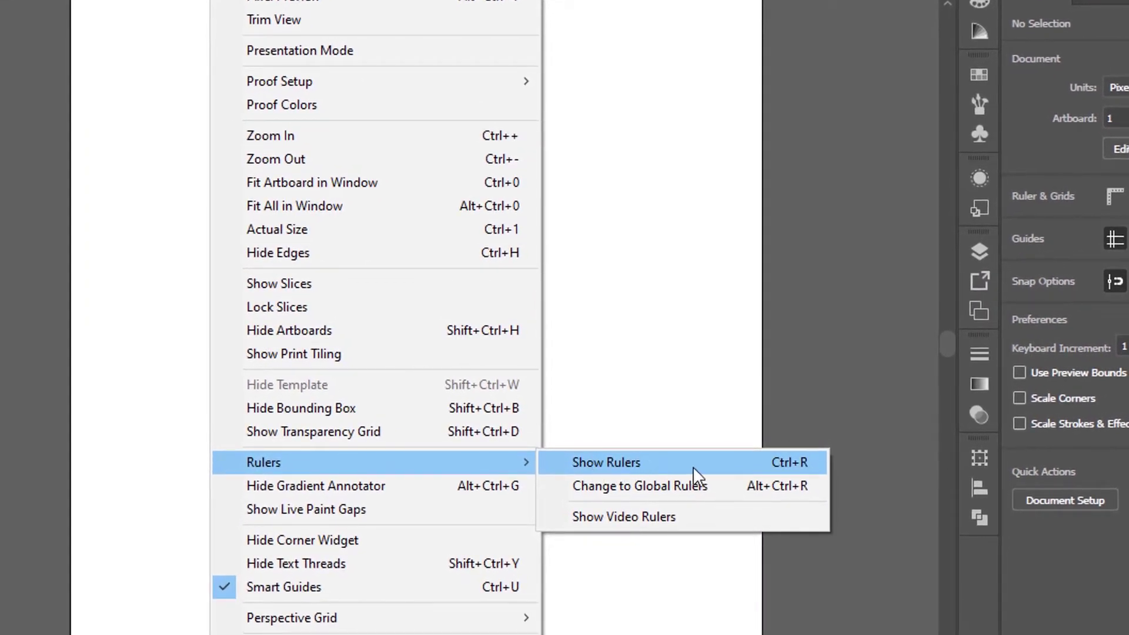
click(661, 468)
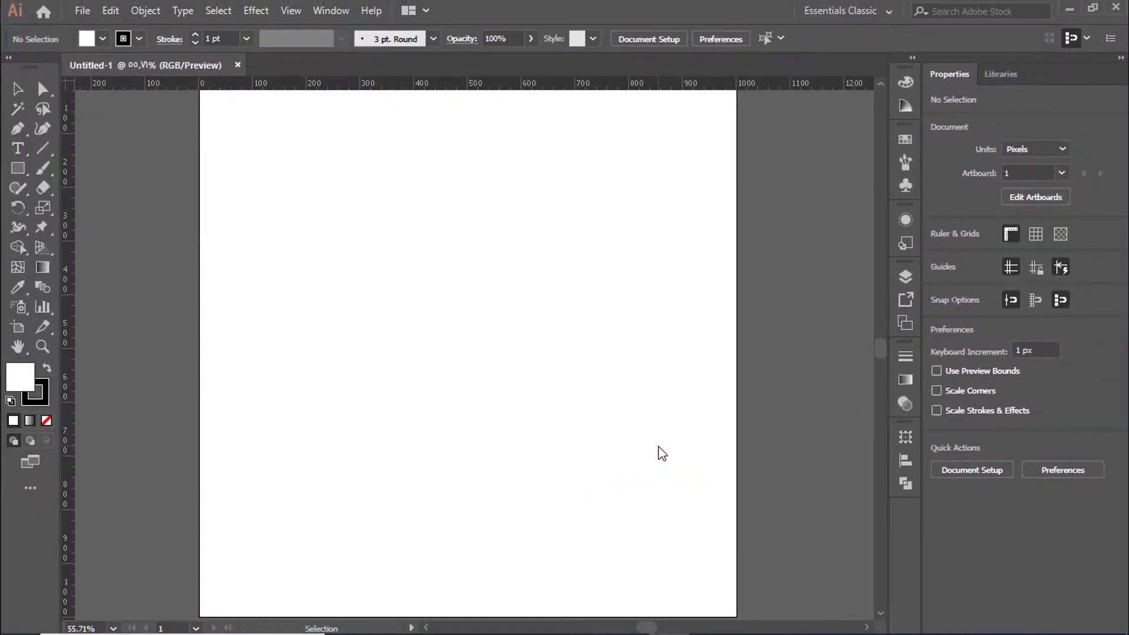
drag(67, 286, 374, 276)
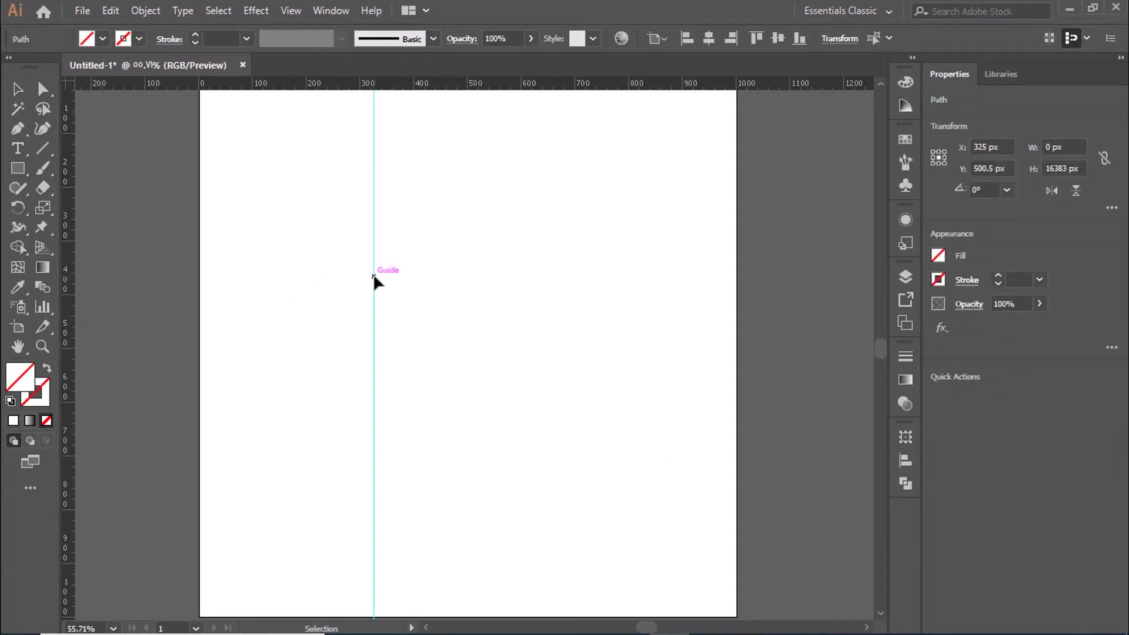
click(709, 39)
Centre a horizontal guide at 500 px and lock both guides
drag(674, 87, 676, 297)
click(776, 39)
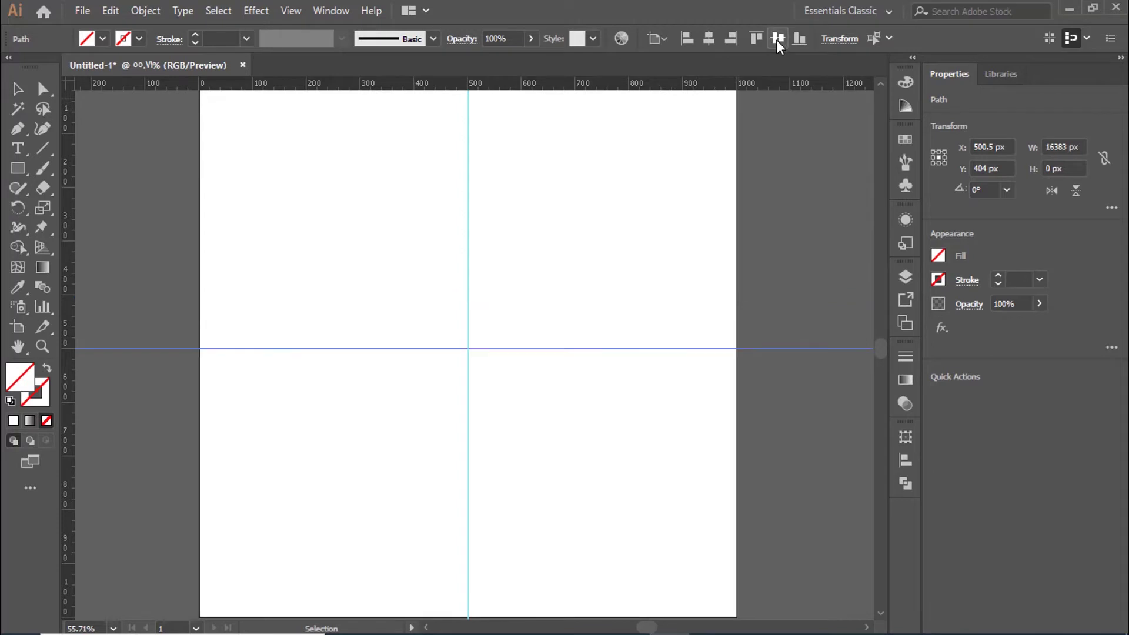
click(675, 203)
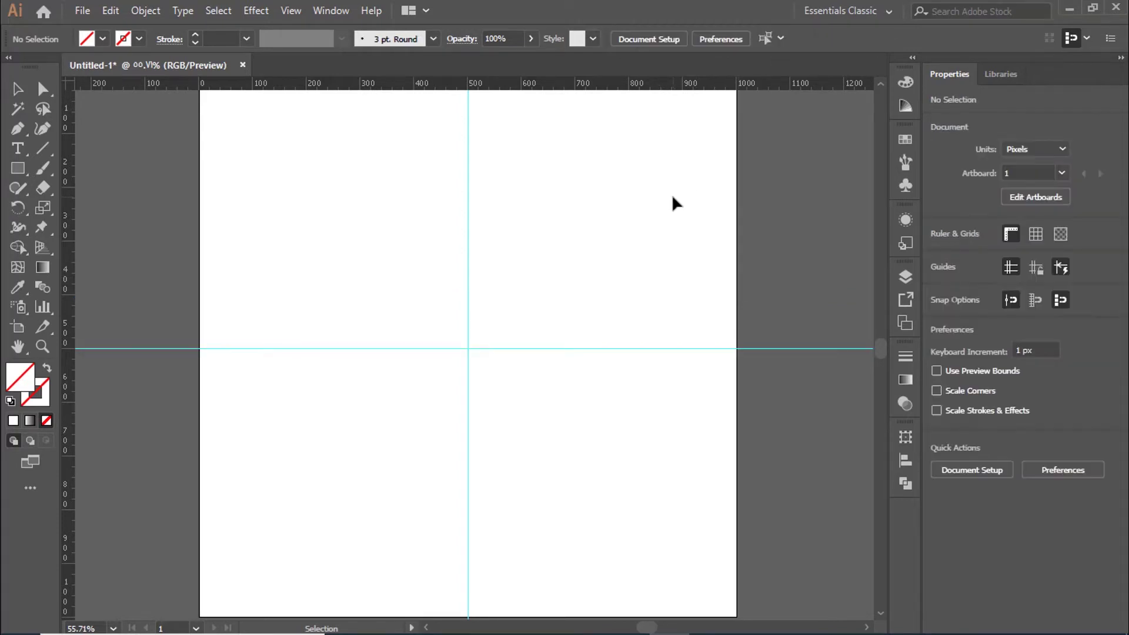
right_click(675, 203)
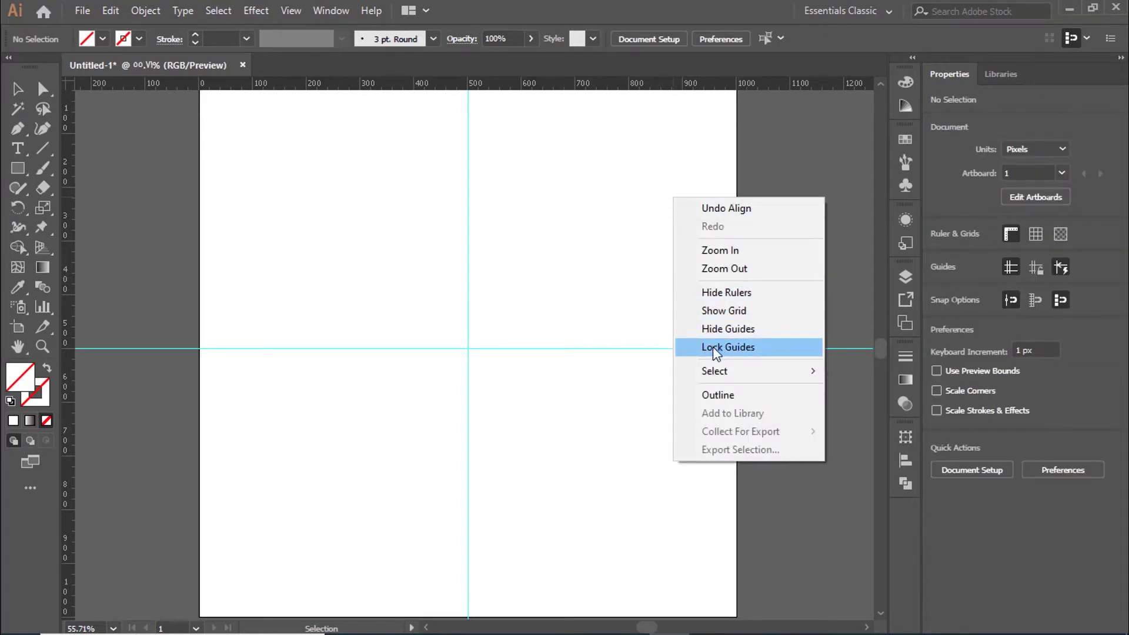
click(742, 350)
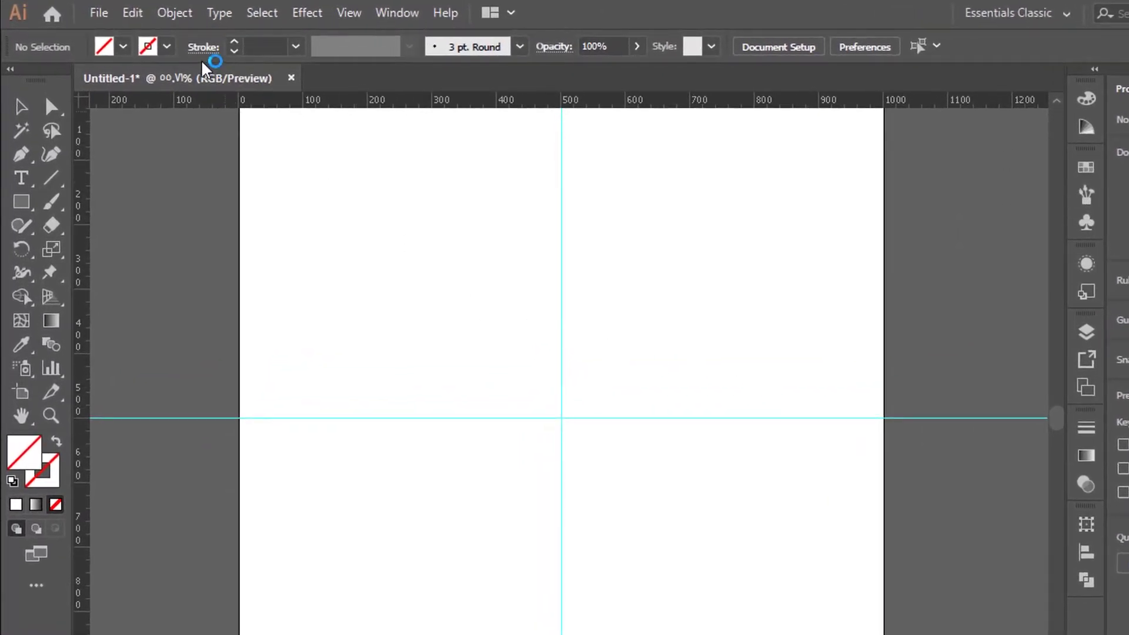
Set the stroke colour to black
click(167, 47)
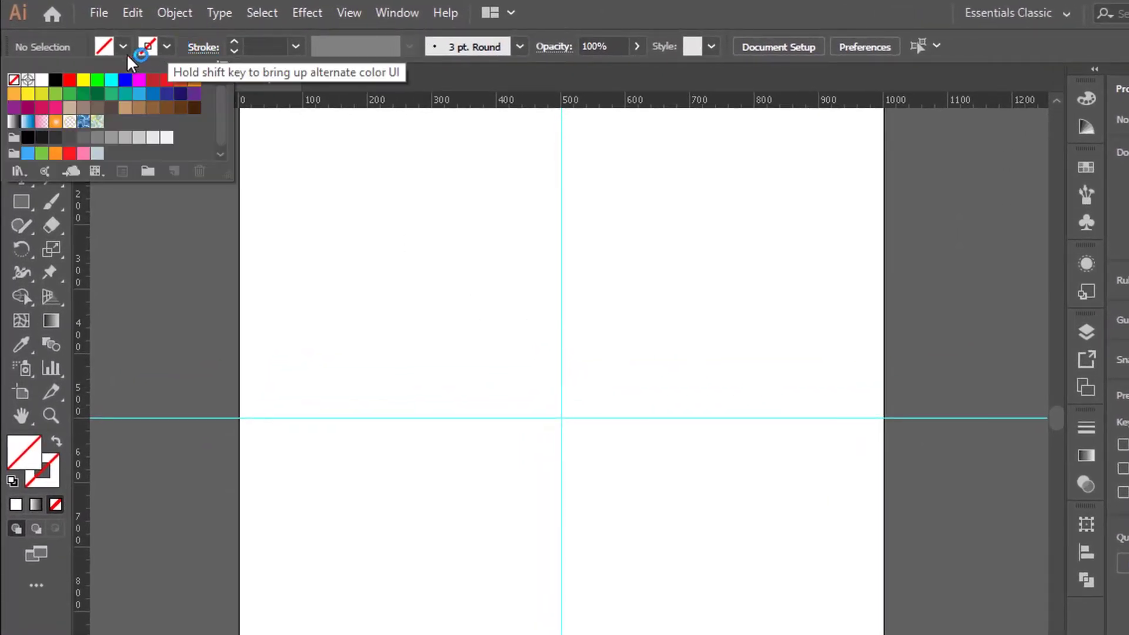
click(57, 81)
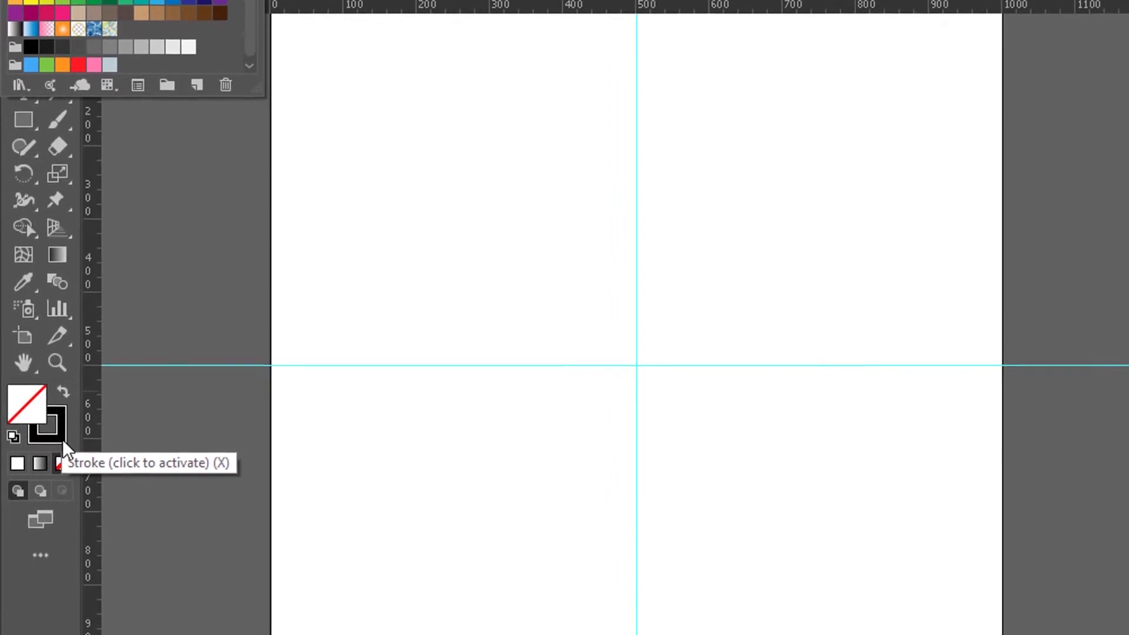
click(129, 307)
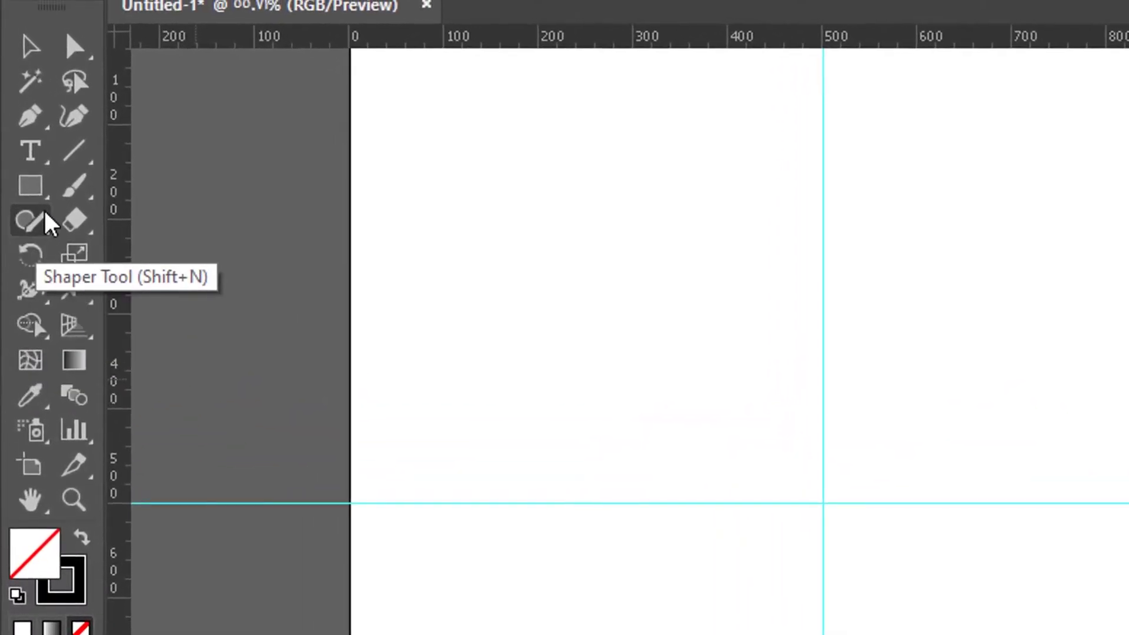
Switch to the Star Tool from the Rectangle Tool's flyout
click(36, 169)
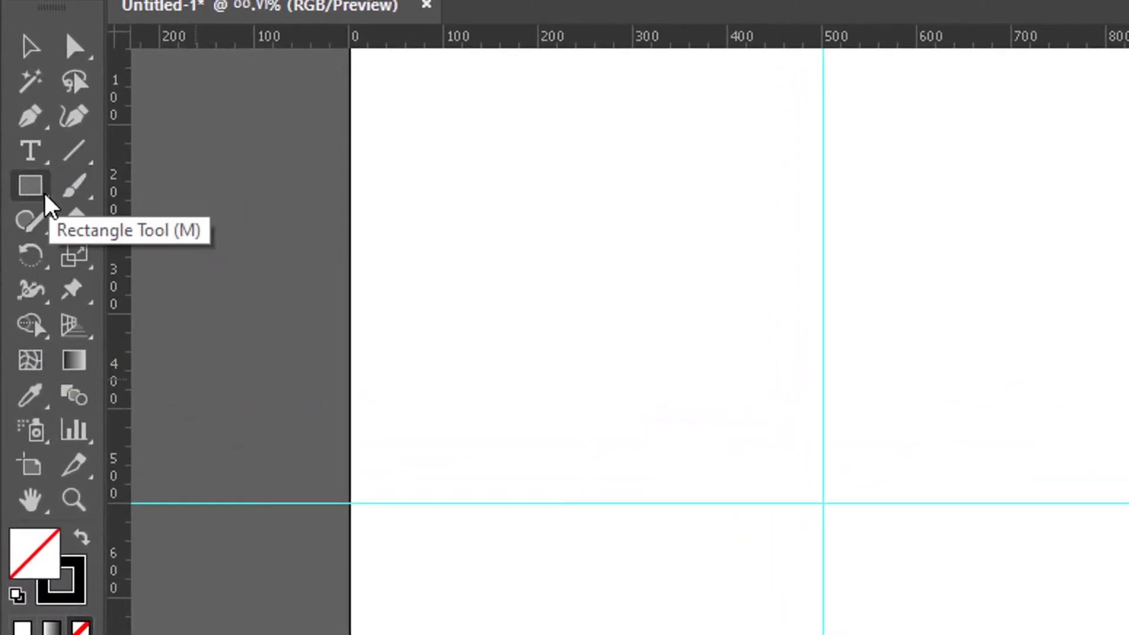
click(46, 200)
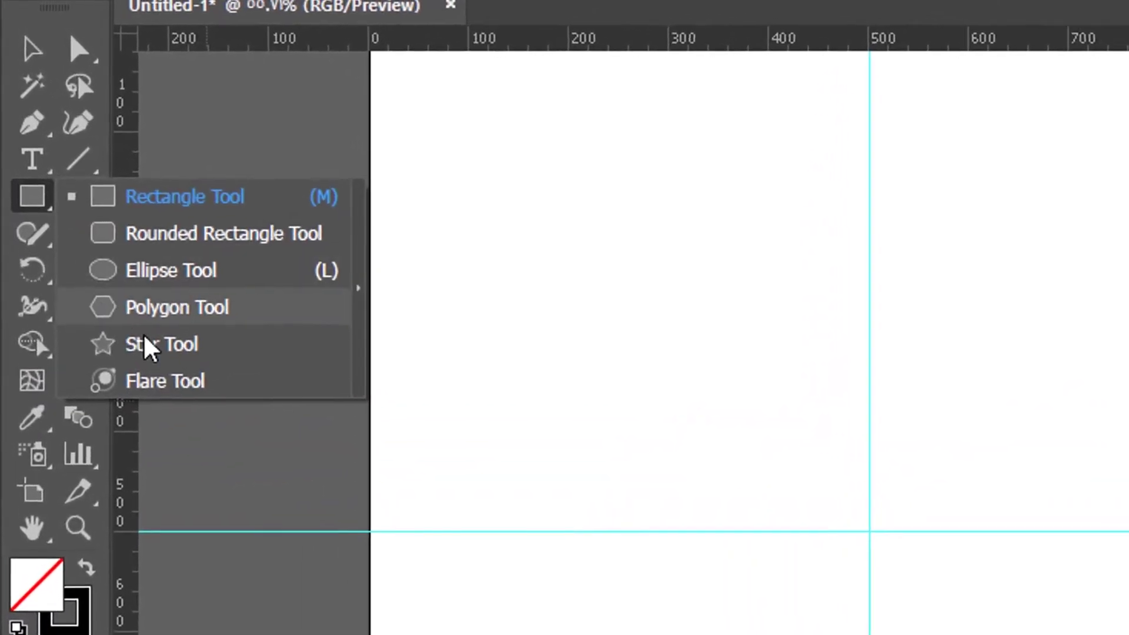
click(196, 348)
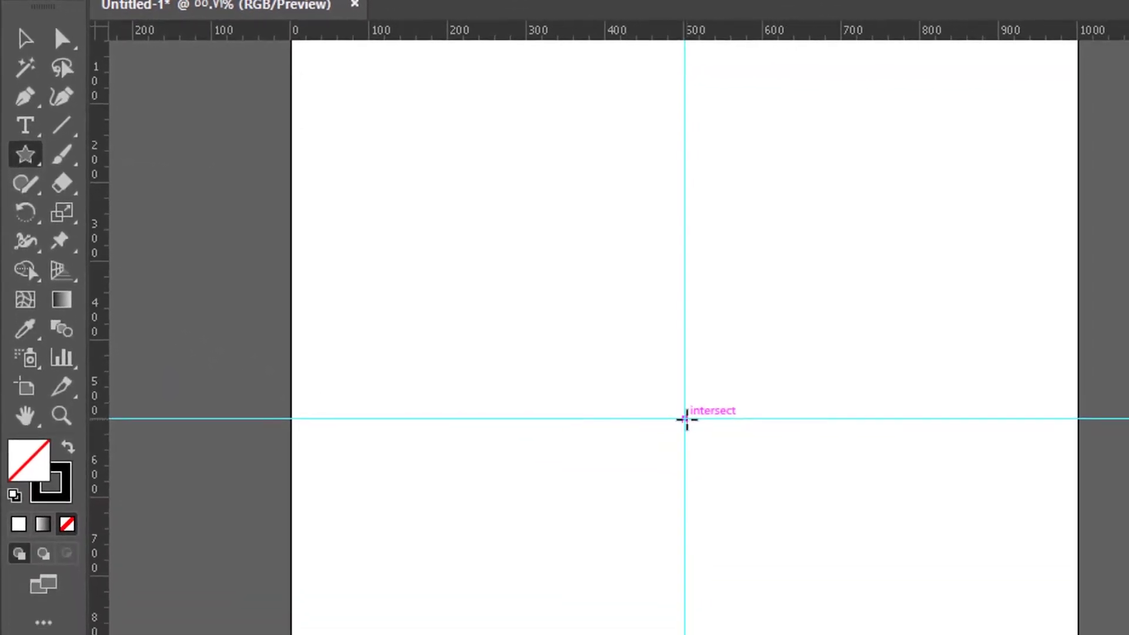
Create a star at the guide intersection with Radius 1 26.5 px, Radius 2 49 px, 8 points
click(685, 418)
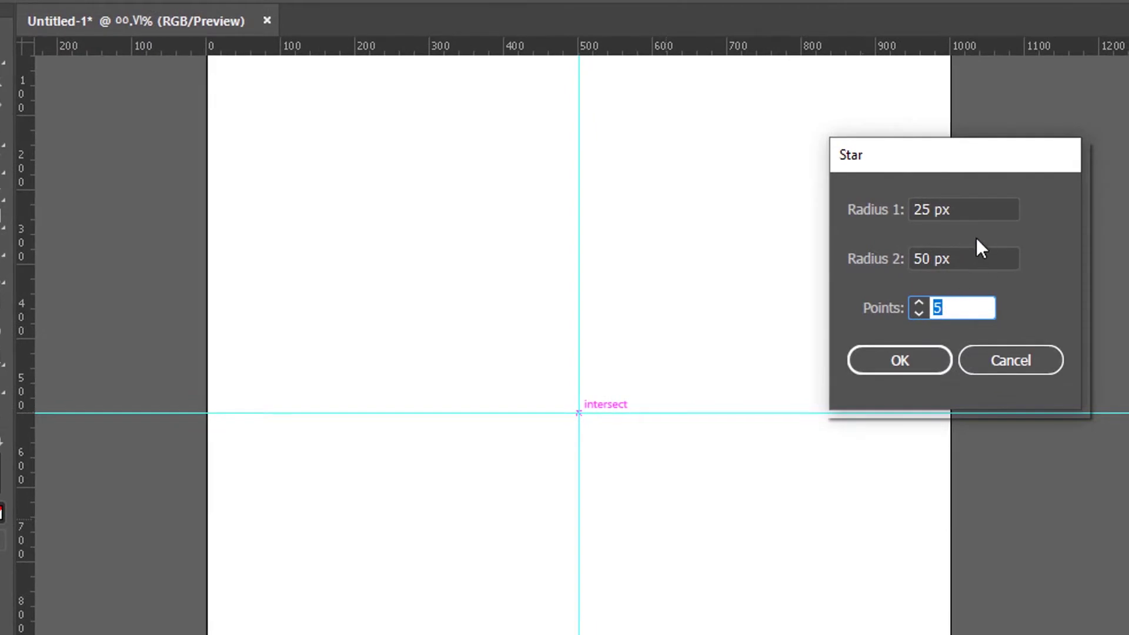
drag(978, 210, 852, 209)
text(26.)
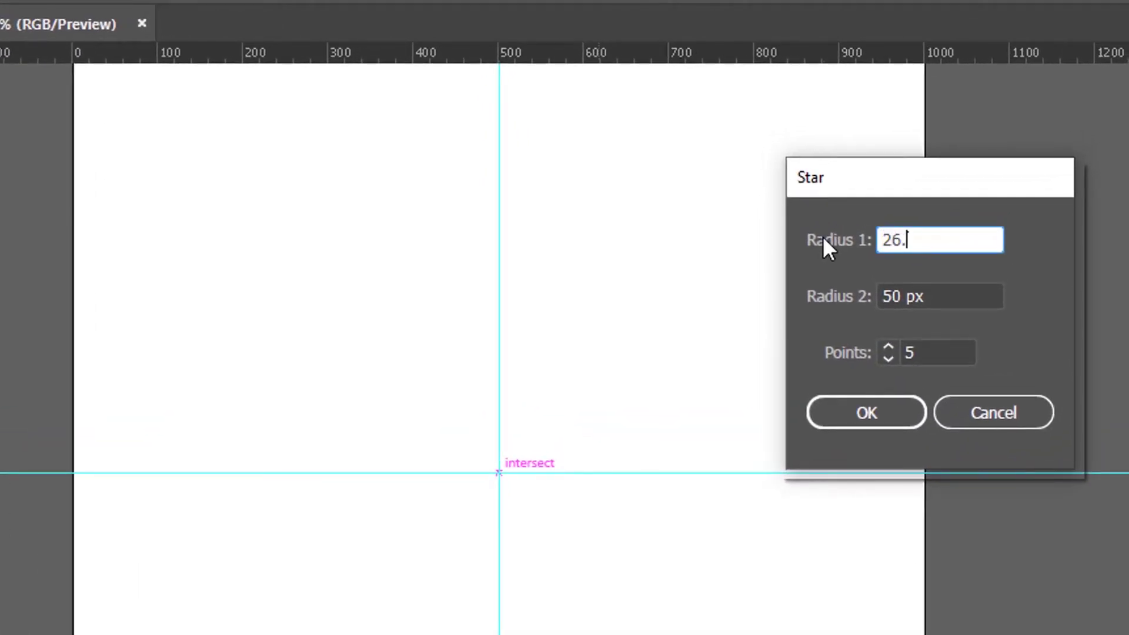
text(5)
key(Tab)
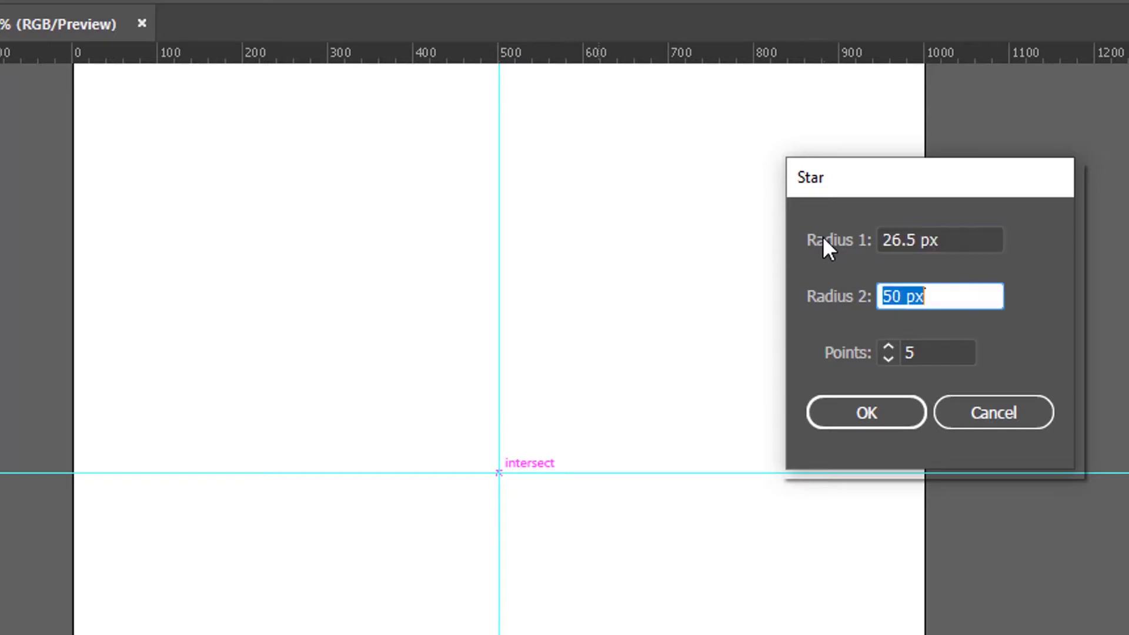
text(49)
key(Tab)
text(8)
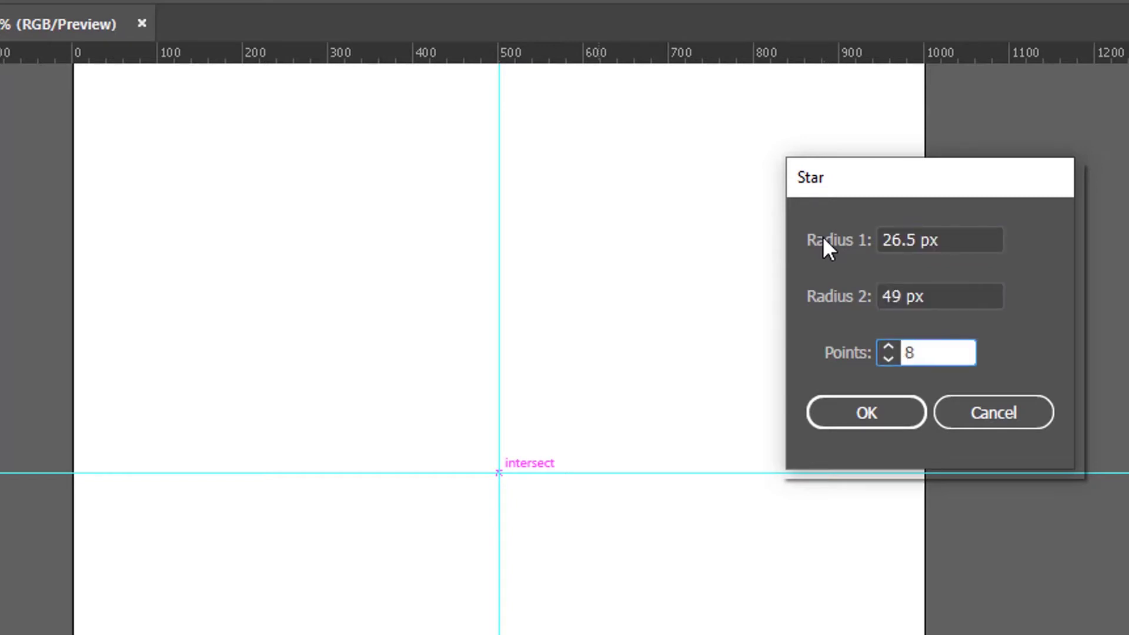
key(Tab)
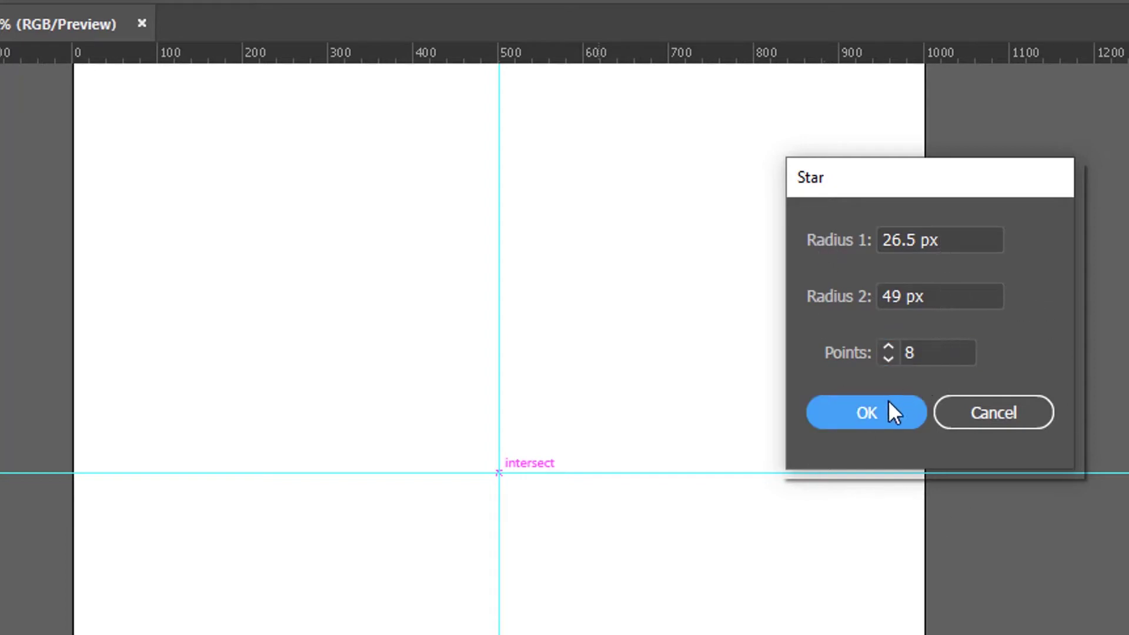
click(873, 414)
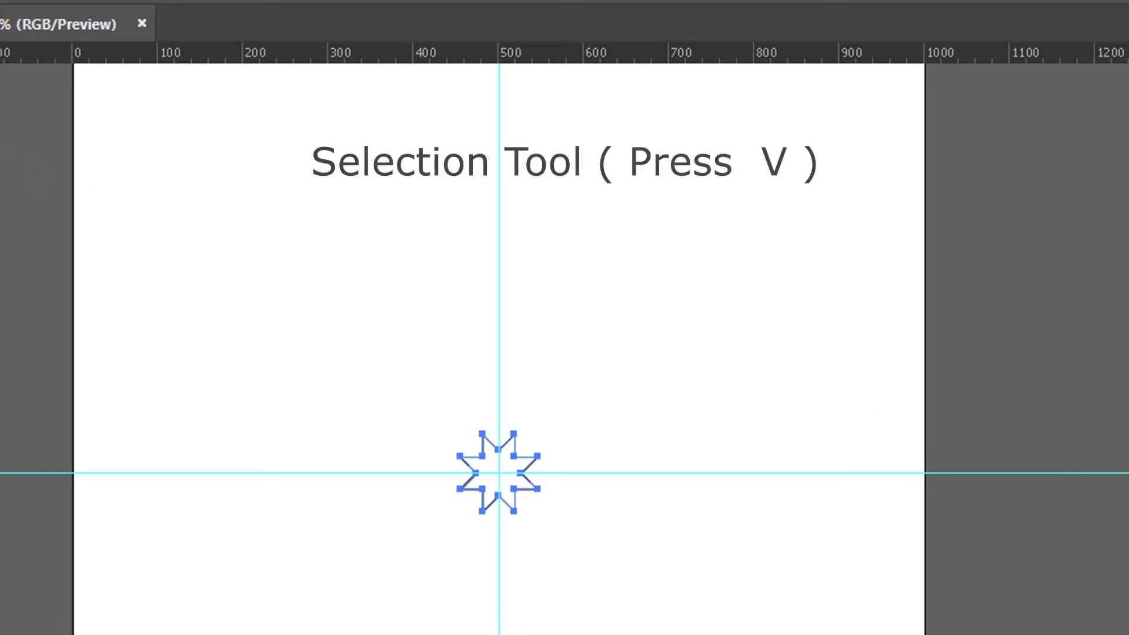
Scale the star up around its centre to about 821 px across
key(v)
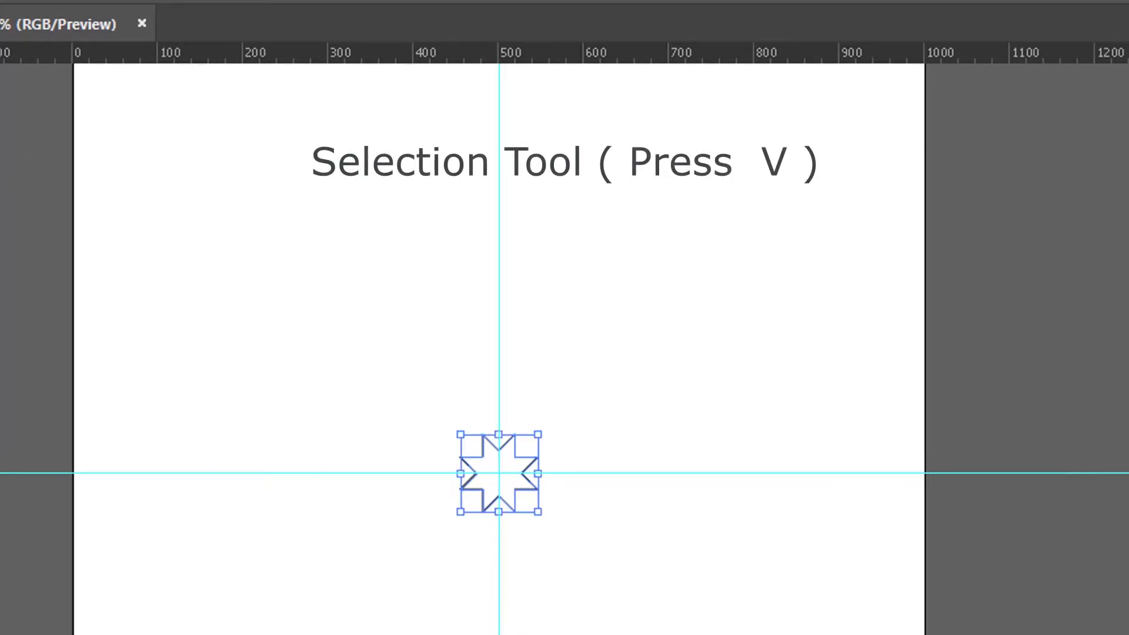
mouse_move(538, 435)
mouse_down()
mouse_move(721, 332)
mouse_move(890, 166)
mouse_up()
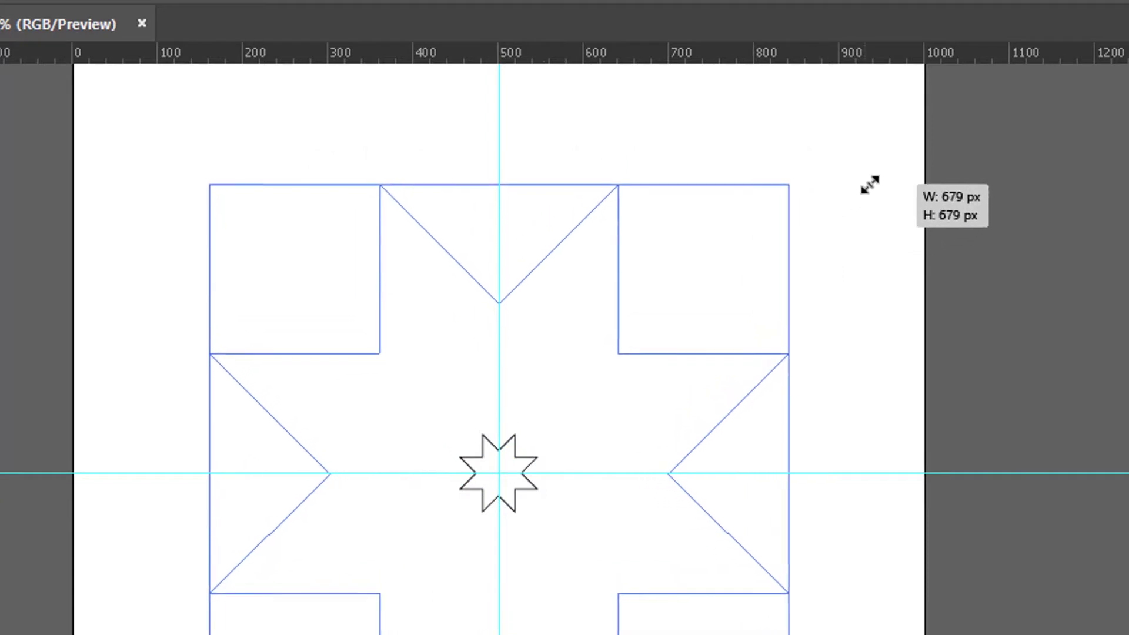
drag(890, 167, 932, 121)
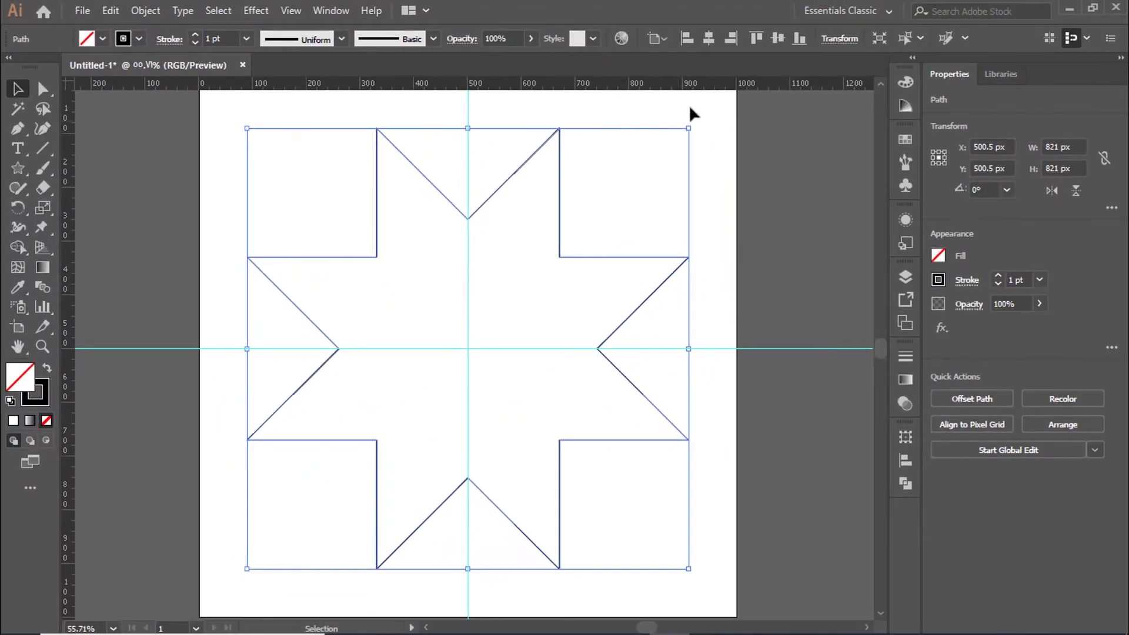
click(691, 109)
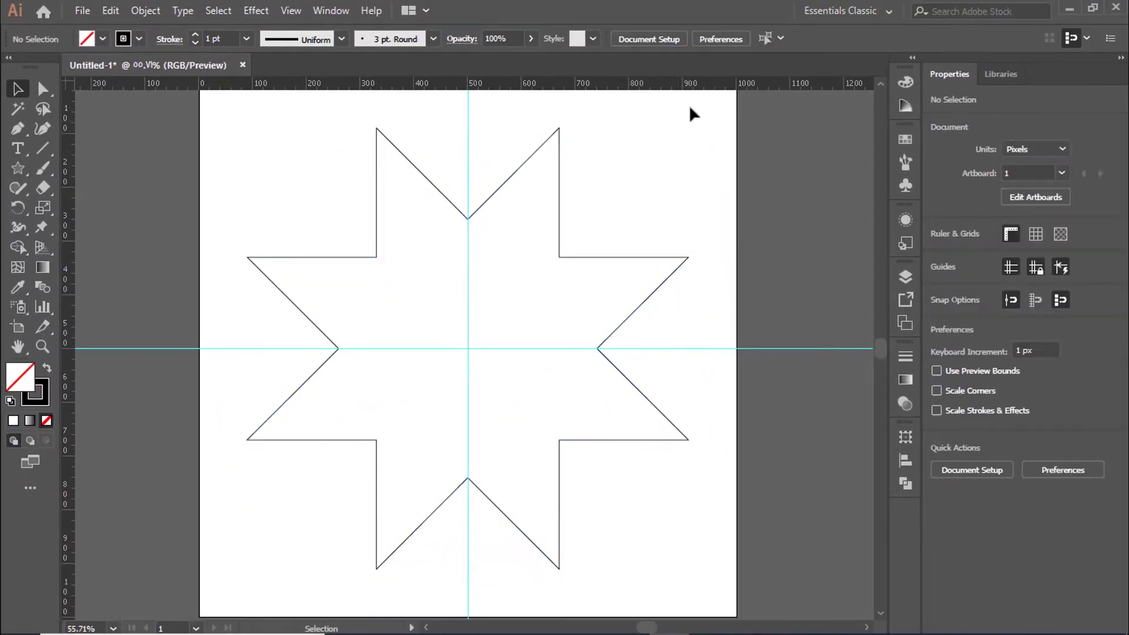
Give the star outline a 30 pt stroke weight
click(561, 208)
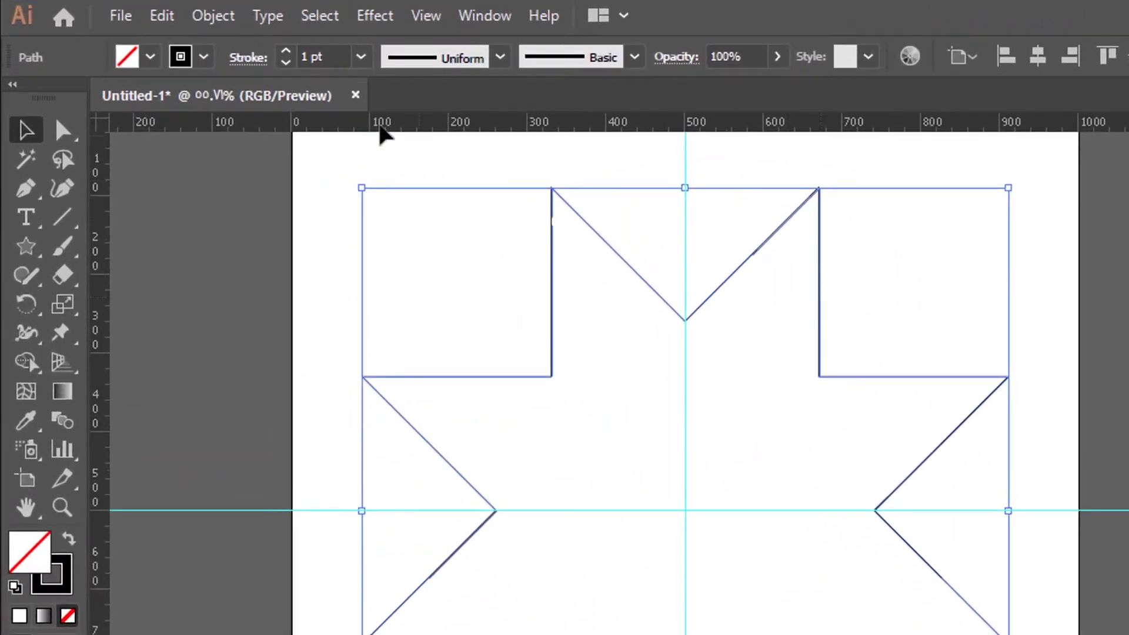
click(334, 57)
drag(378, 64, 340, 66)
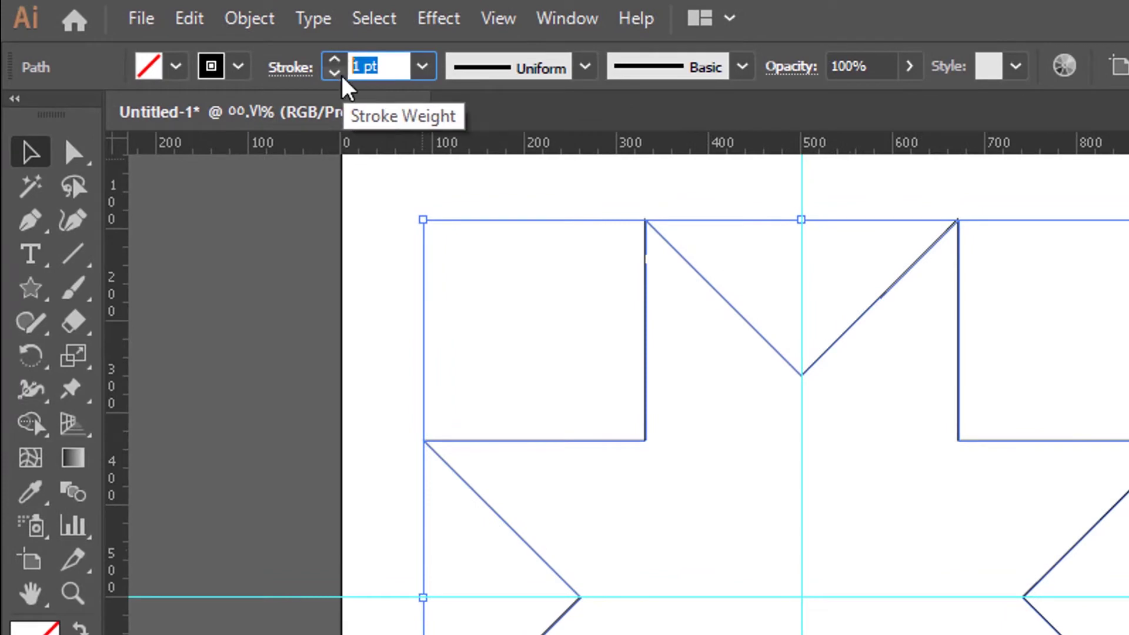
text(30)
key(Tab)
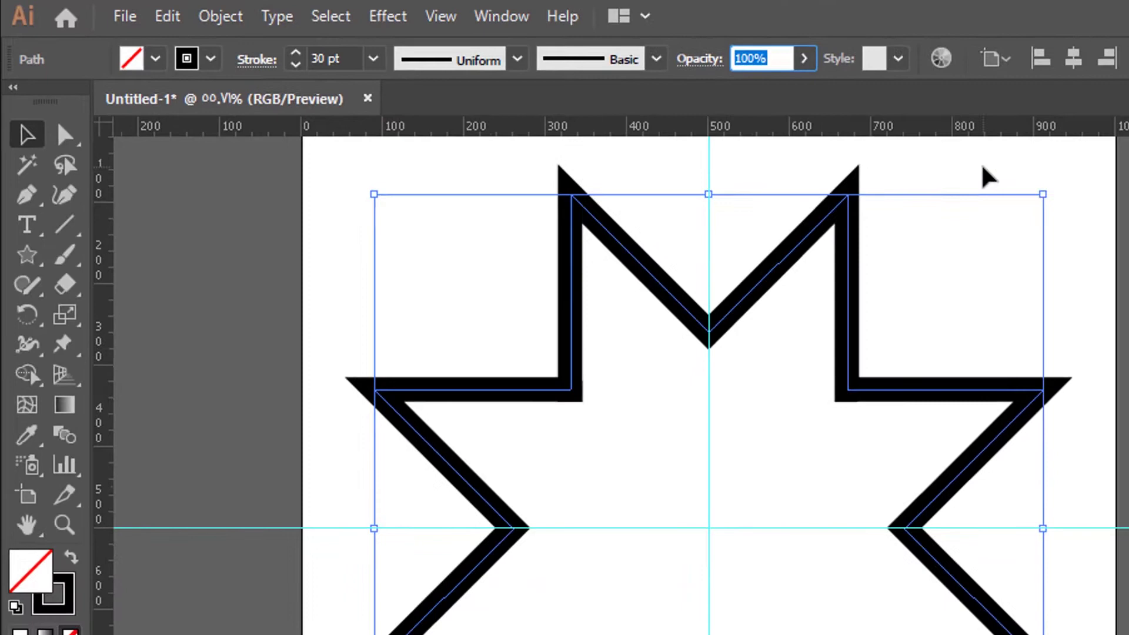
click(888, 156)
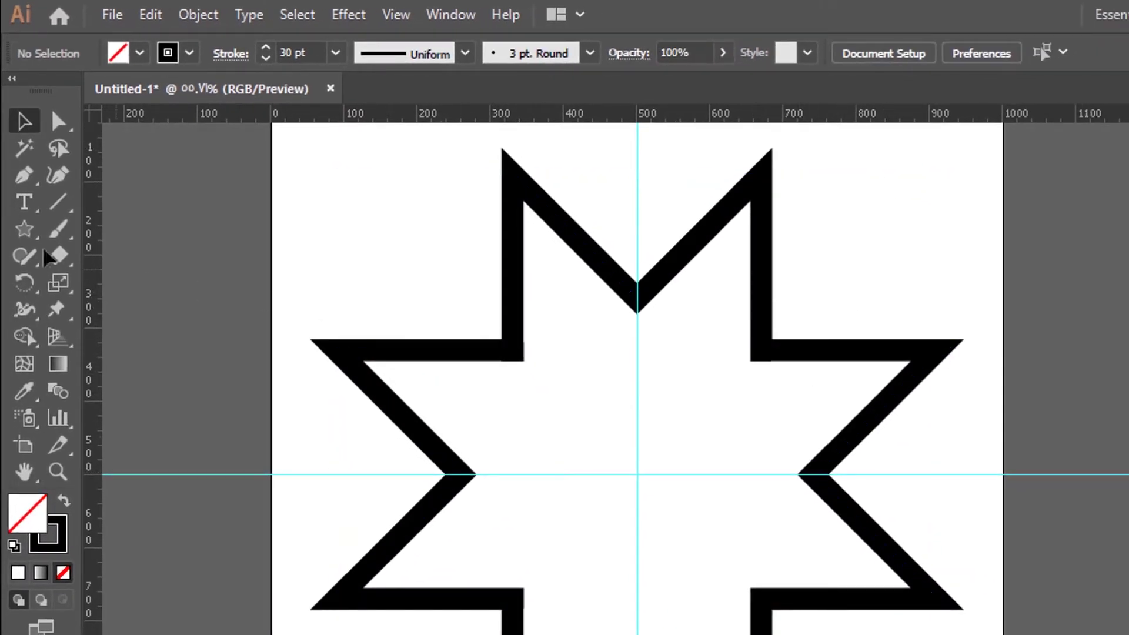
click(30, 235)
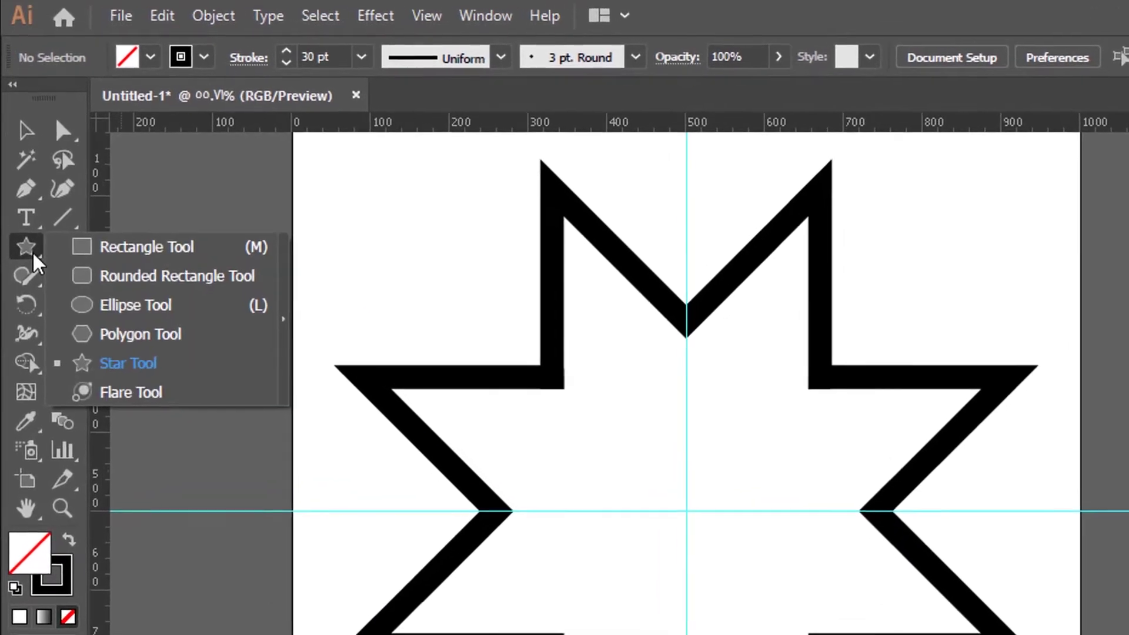
Draw a square centred on the guide intersection and resize it to about 296 px
click(154, 258)
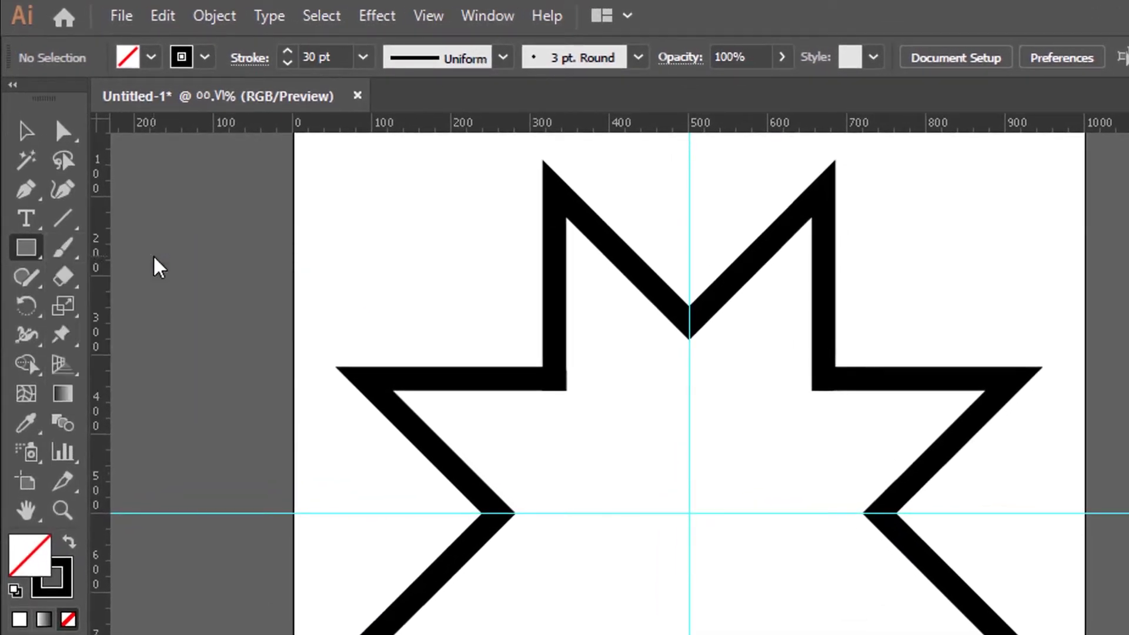
drag(689, 513, 738, 376)
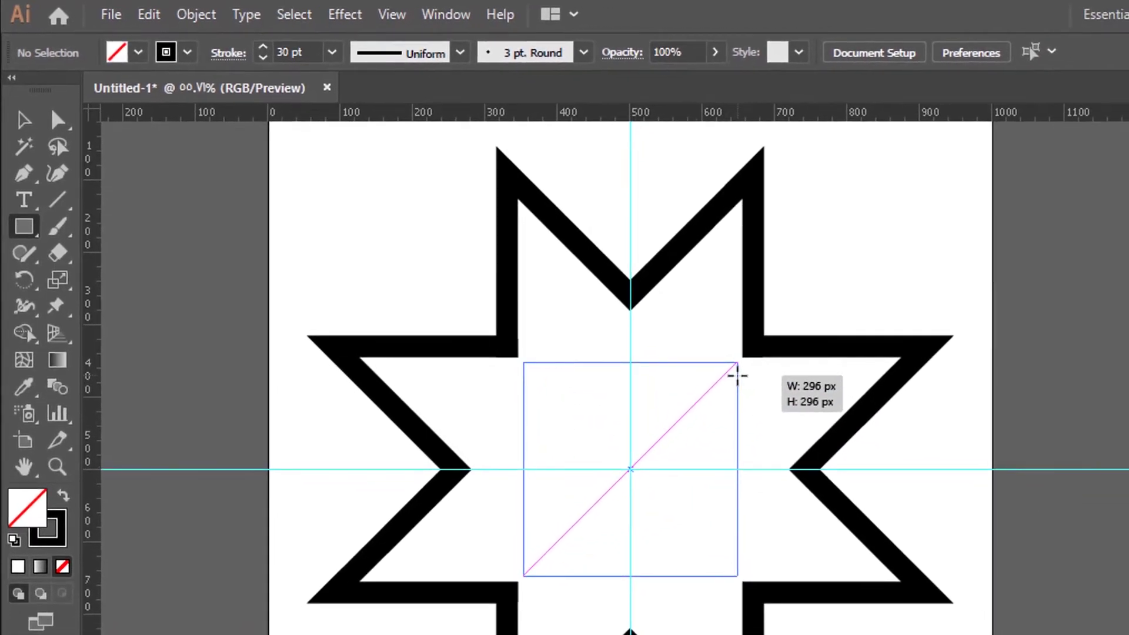
click(27, 123)
click(876, 291)
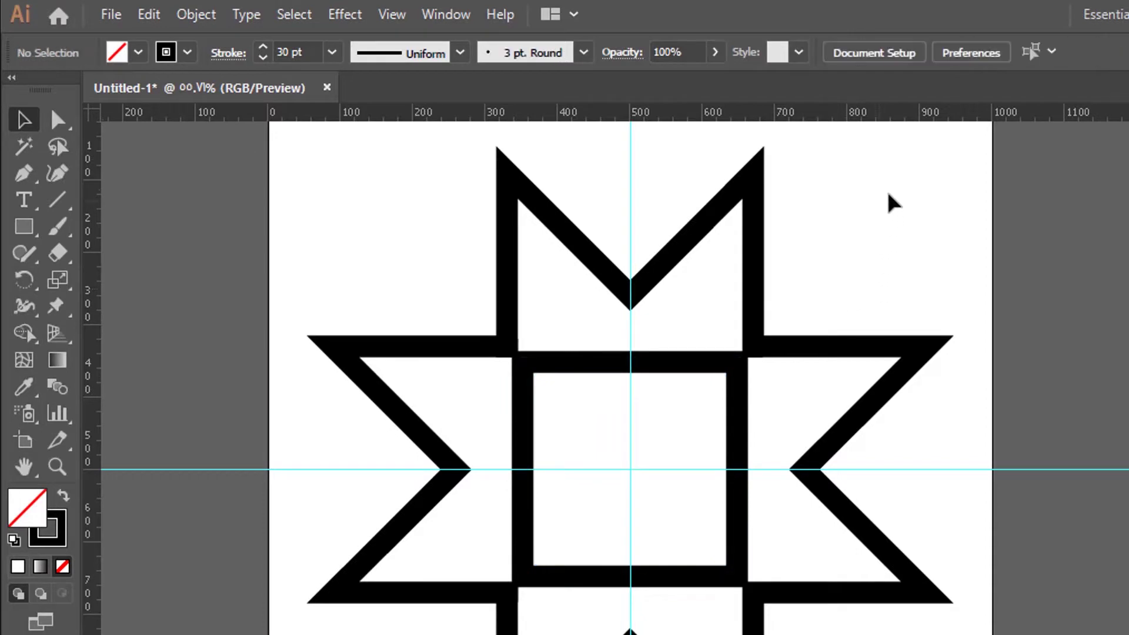
click(663, 371)
drag(737, 361, 731, 368)
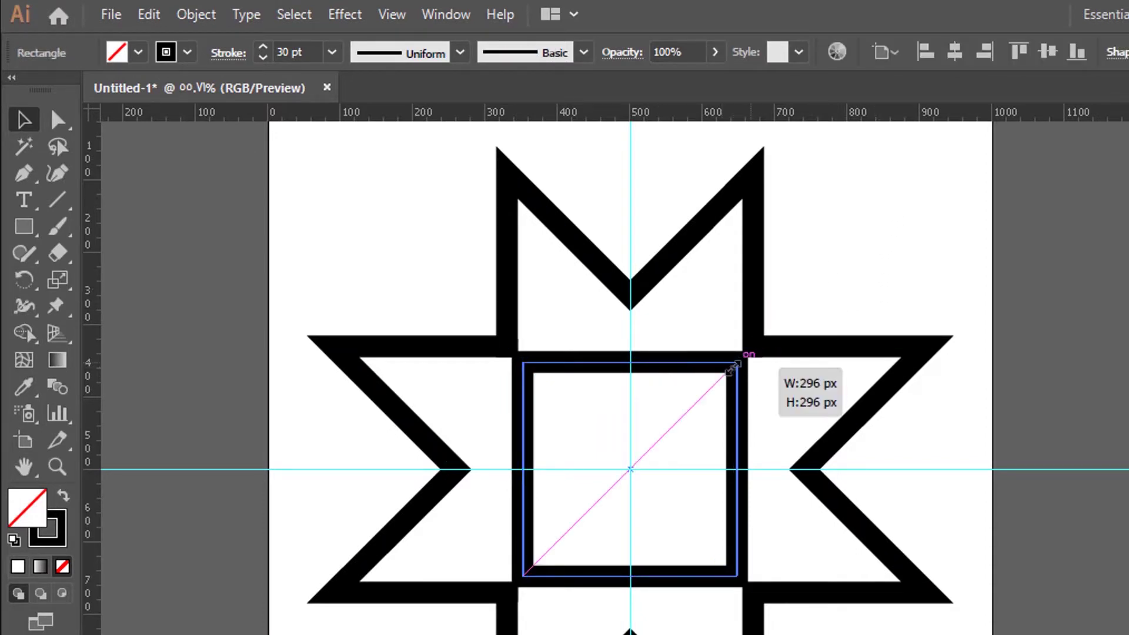
click(869, 274)
click(695, 378)
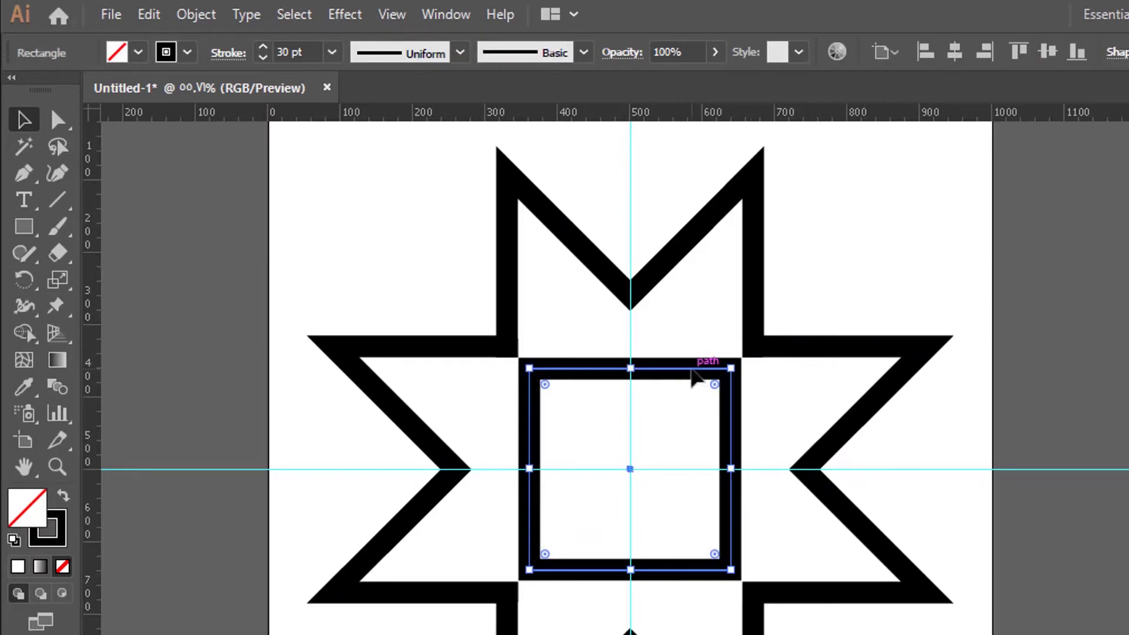
Paste a copy of the square in front and rotate it 45°
click(154, 16)
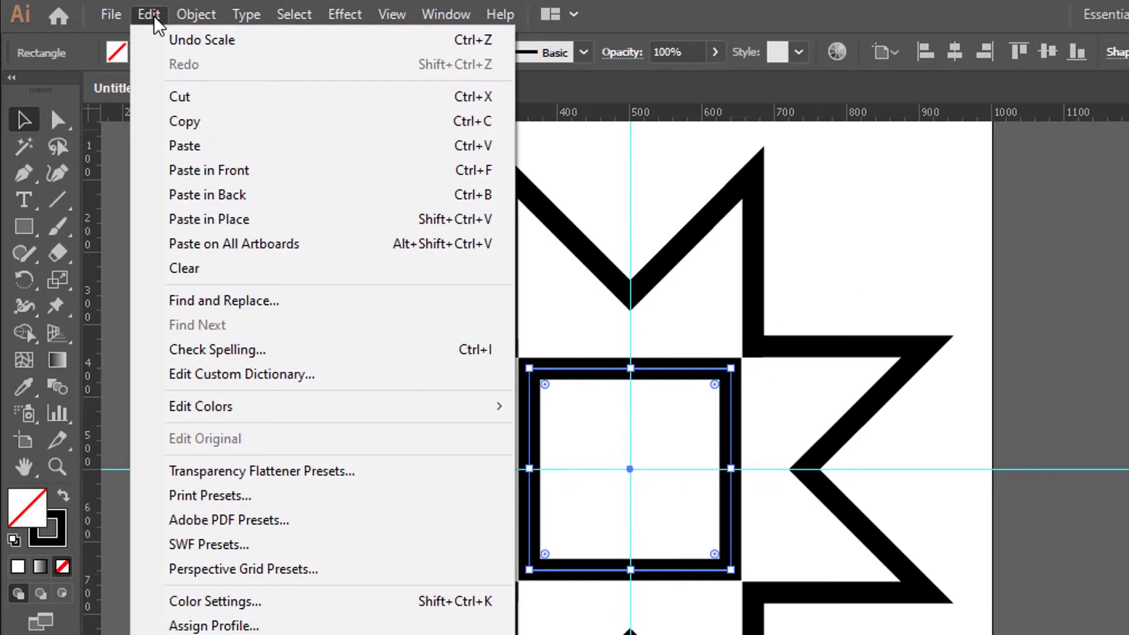
click(187, 125)
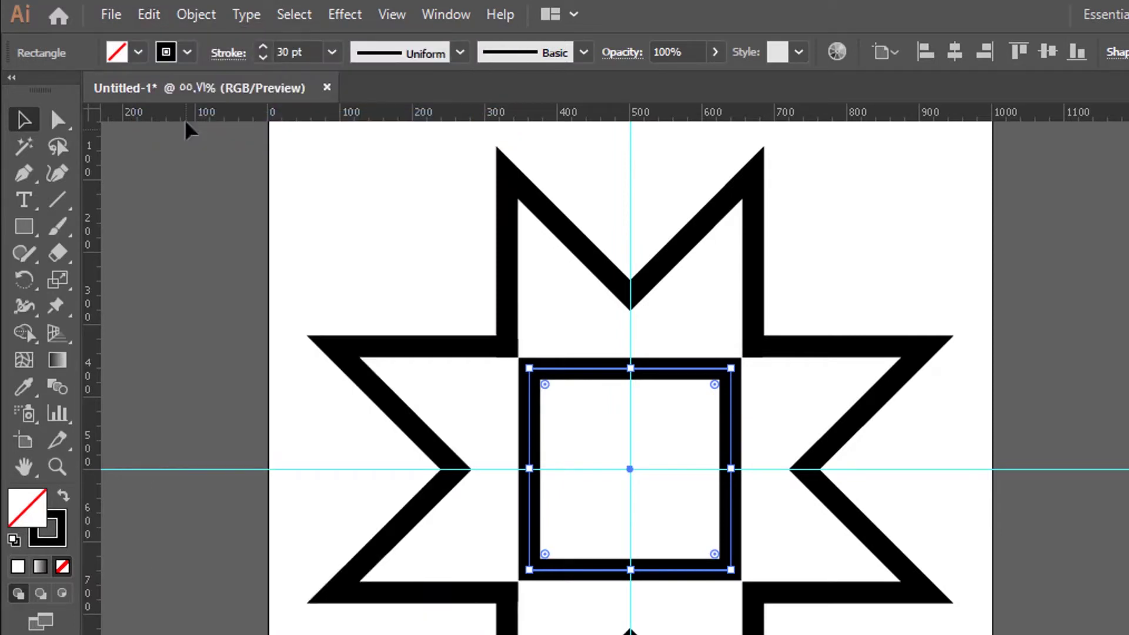
click(144, 19)
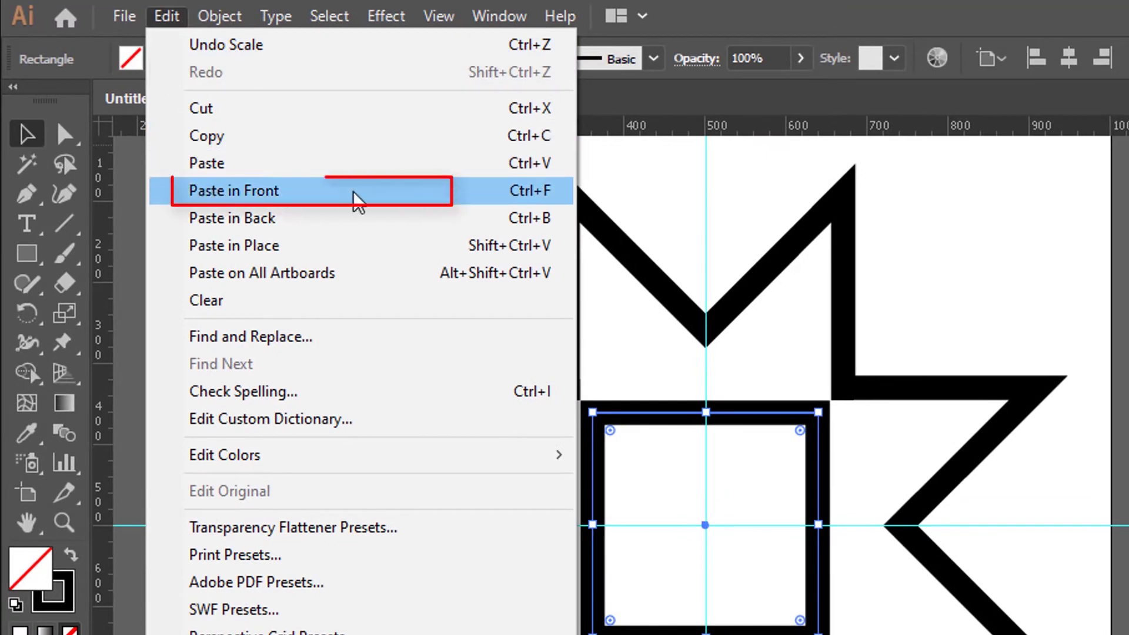
click(454, 193)
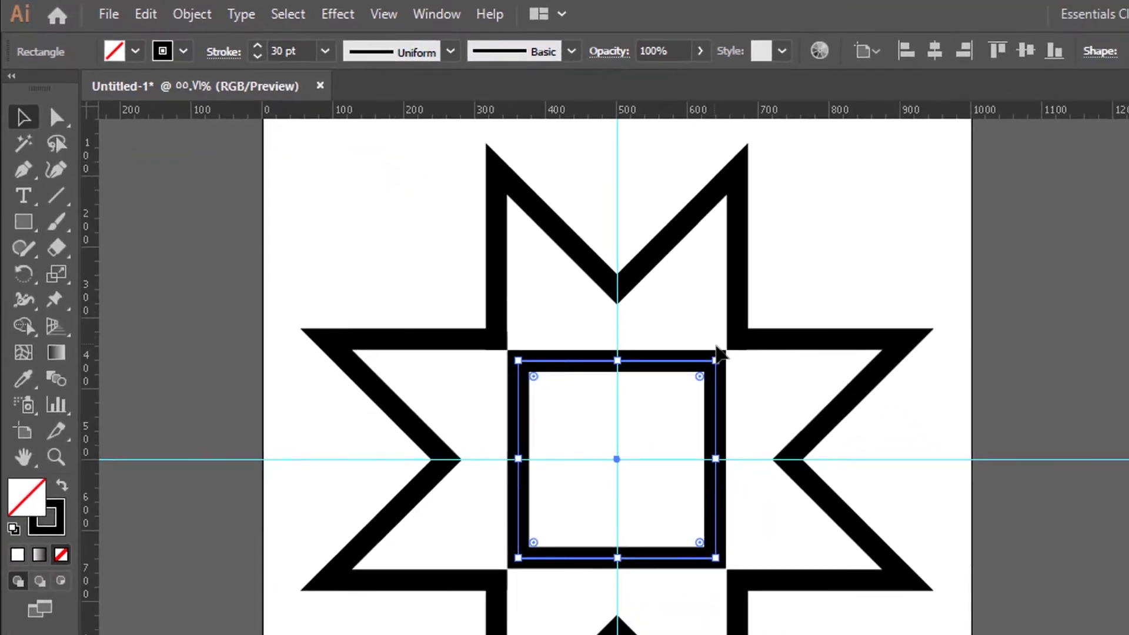
drag(722, 349, 754, 465)
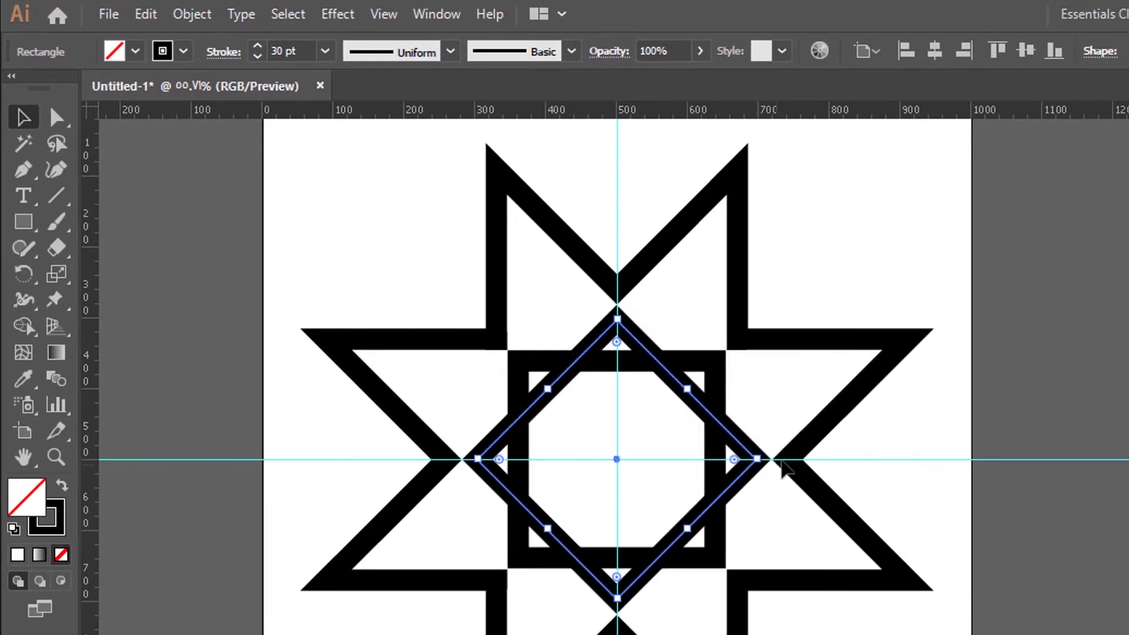
click(883, 288)
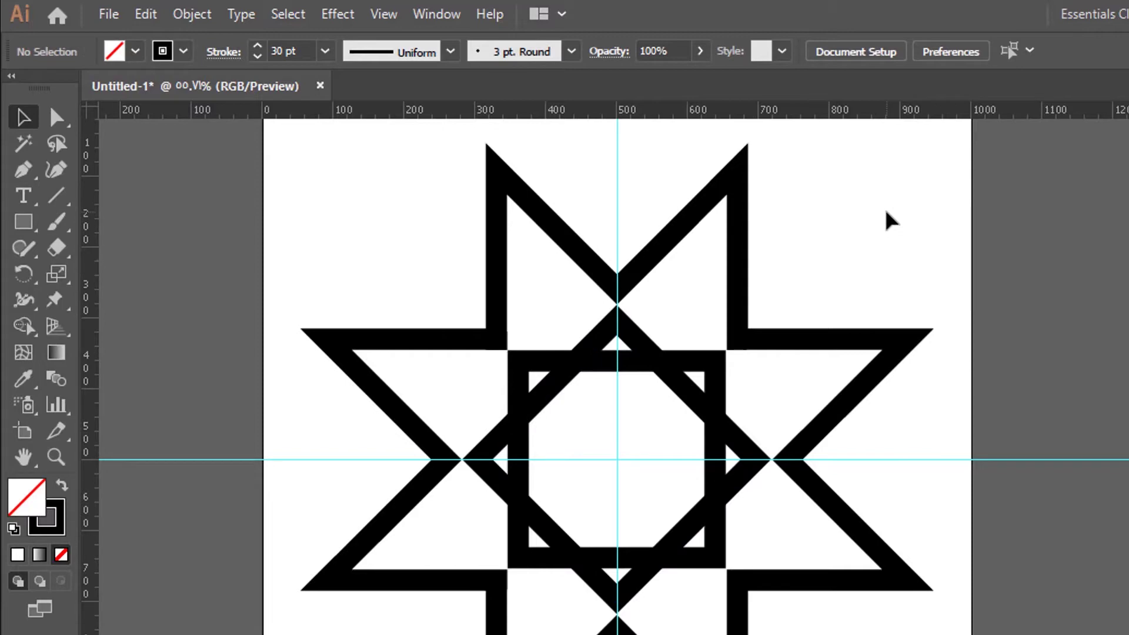
Select all the artwork and align it to horizontal and vertical centres
drag(876, 204, 388, 632)
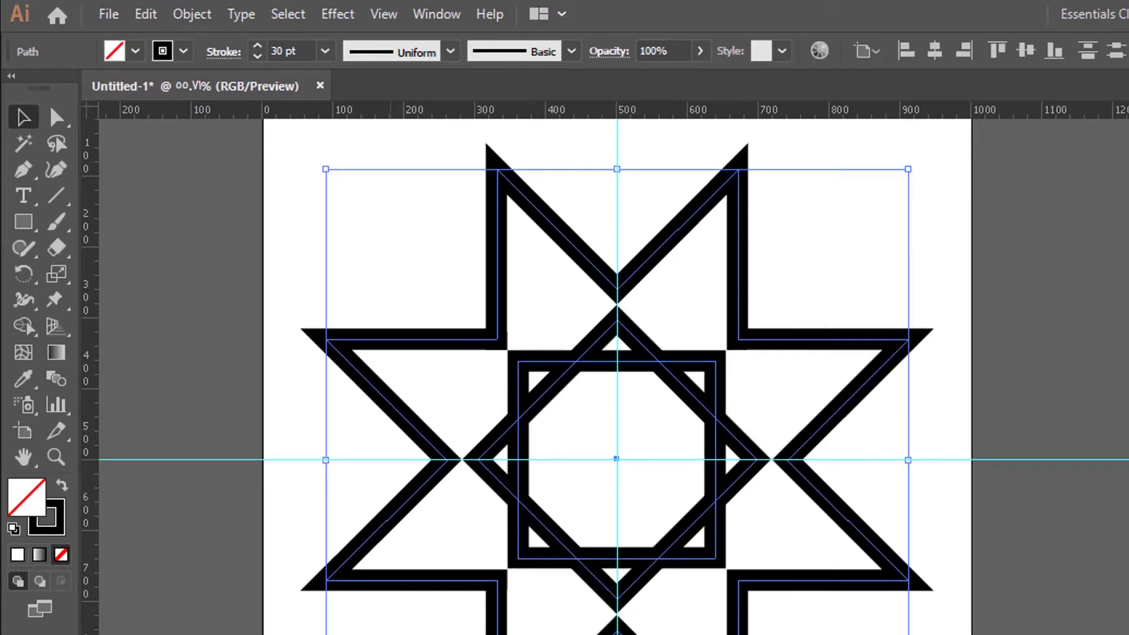
click(935, 52)
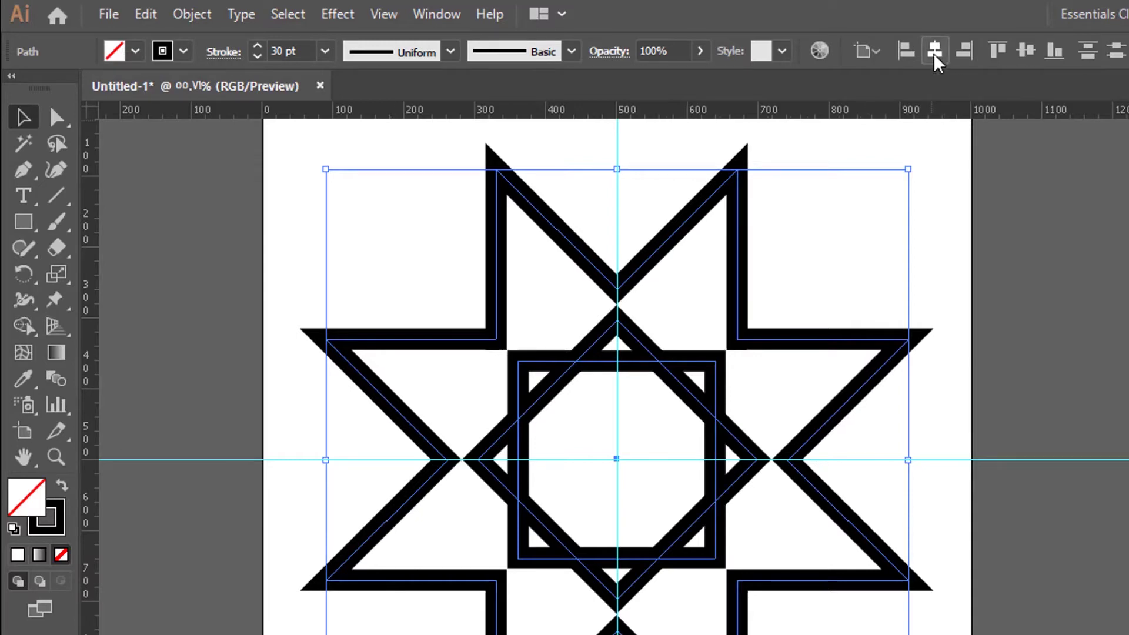
click(1025, 51)
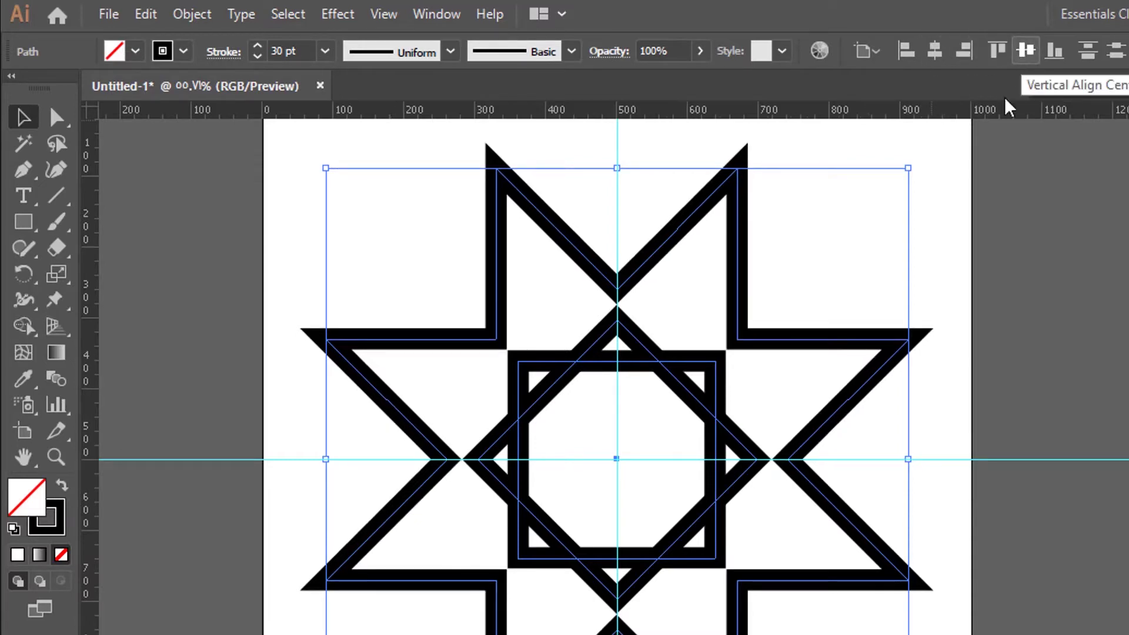
Unite the two squares with Pathfinder into one eight-pointed outline
click(932, 192)
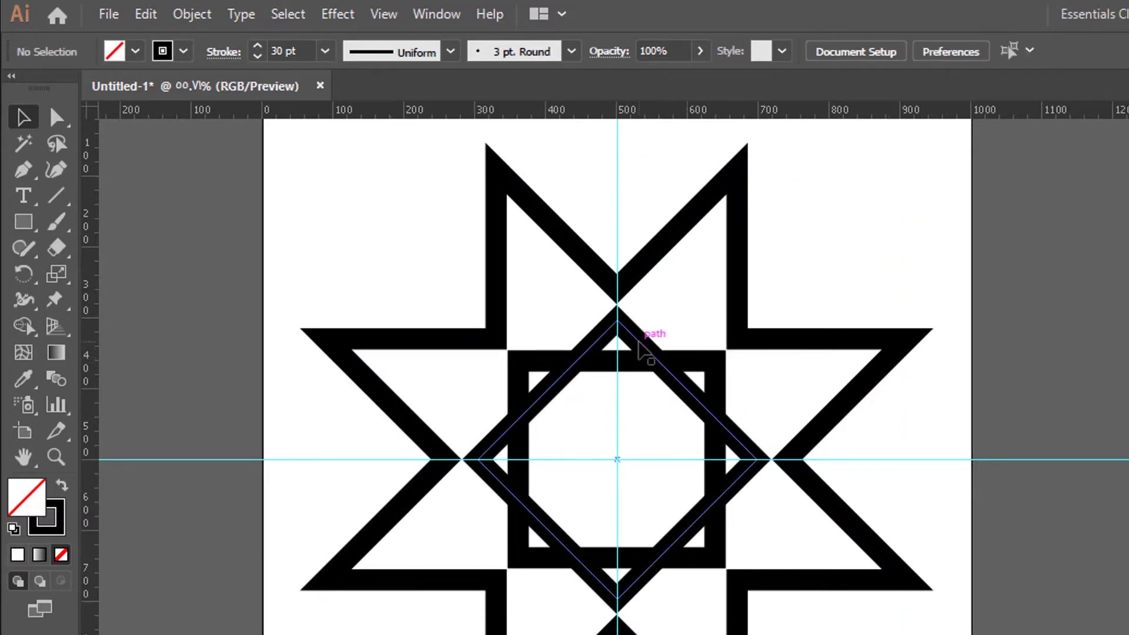
click(643, 350)
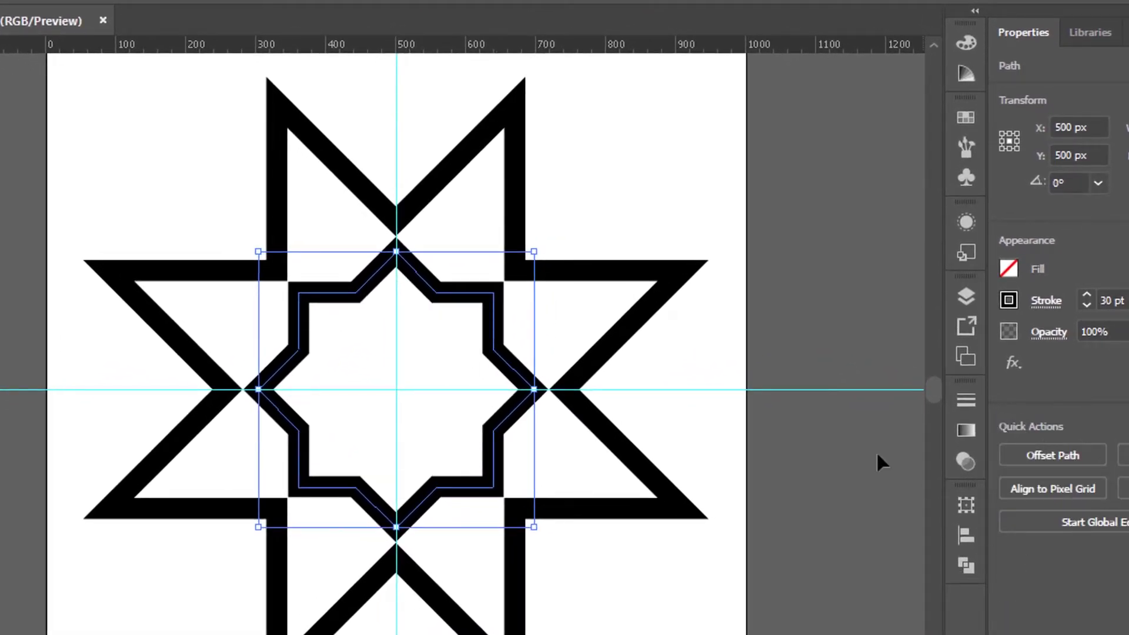
click(681, 191)
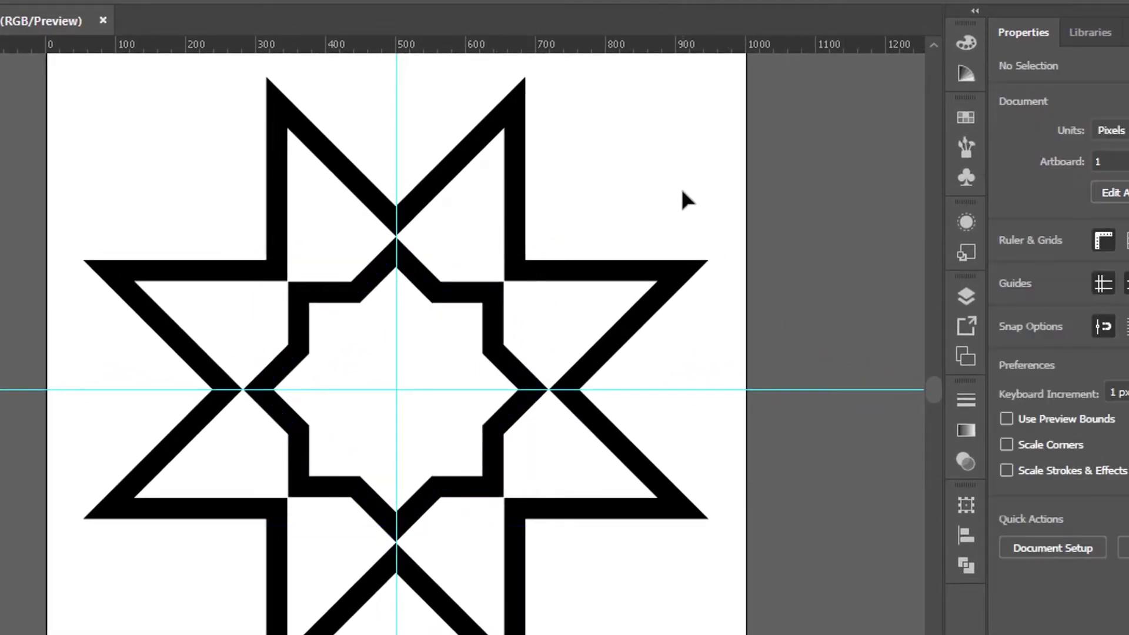
Zoom in and enlarge the inner eight-pointed outline to 396 px, tips meeting the star's crossings
key(ctrl+plus)
key(ctrl+plus)
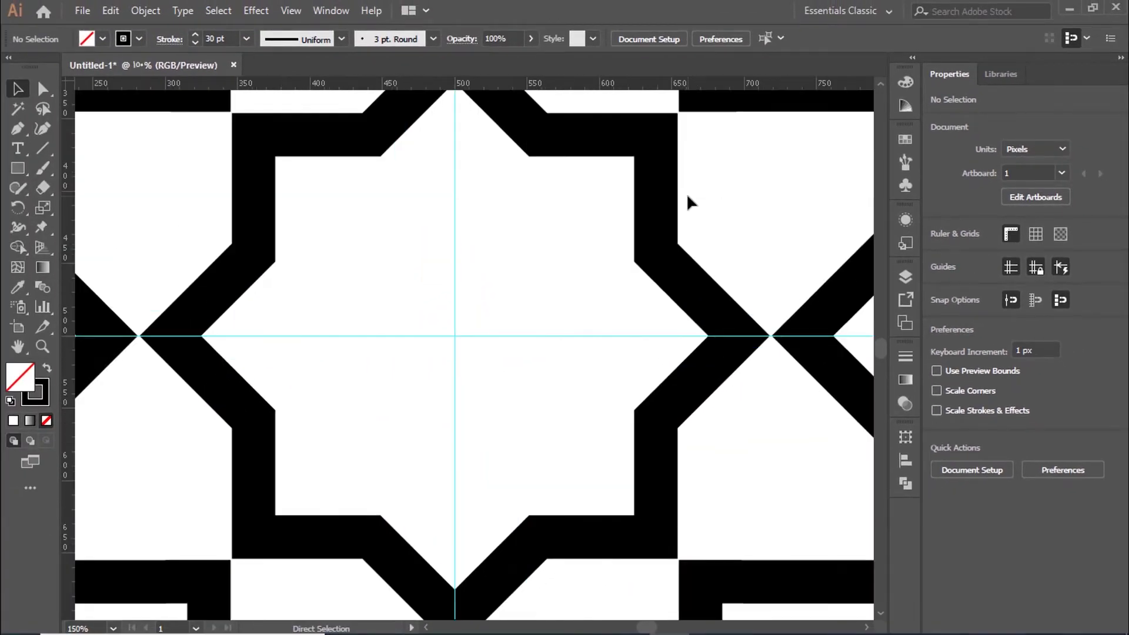
scroll(686, 194, up, 1)
scroll(686, 194, up, 4)
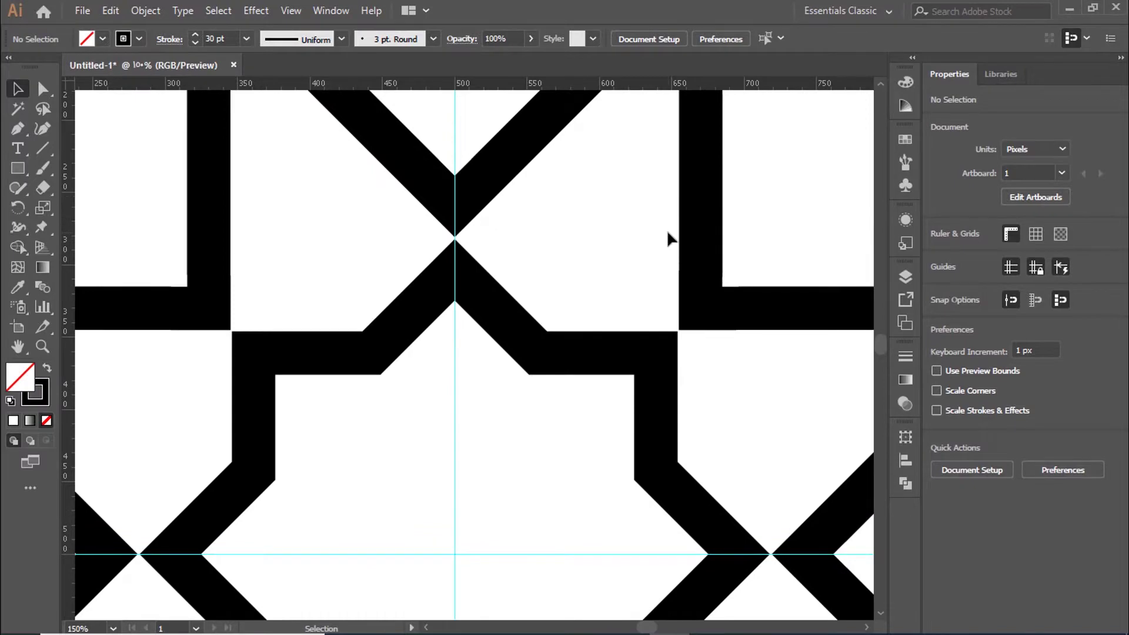
key(ctrl+plus)
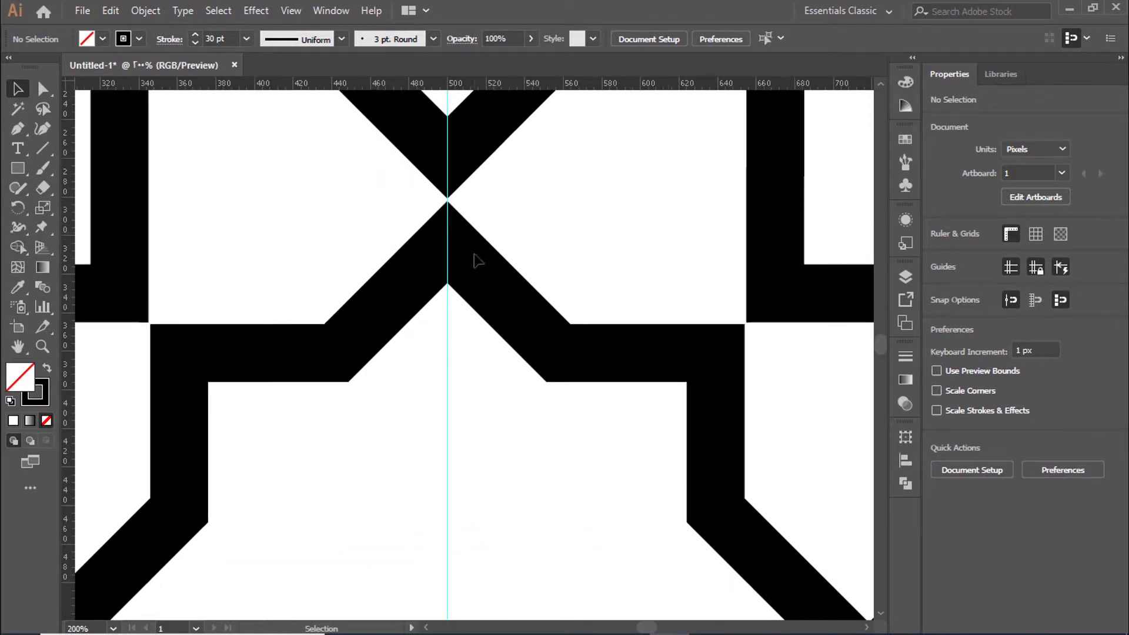
click(541, 335)
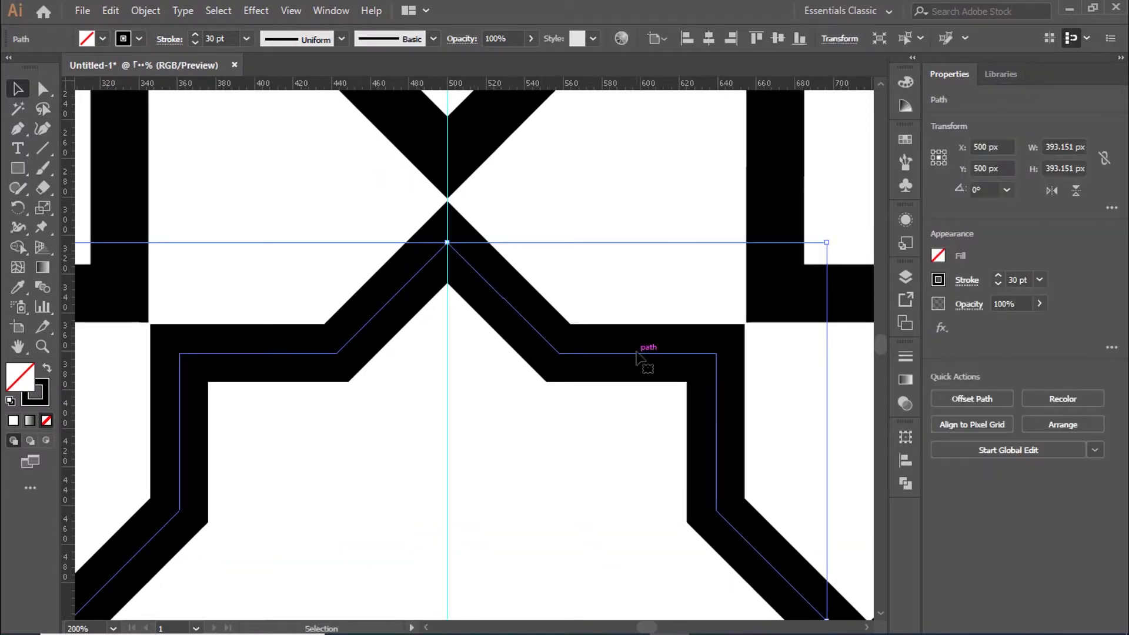
key(ctrl+plus)
key(ctrl+plus)
scroll(636, 348, up, 3)
scroll(638, 351, up, 3)
scroll(640, 351, up, 3)
drag(473, 352, 473, 345)
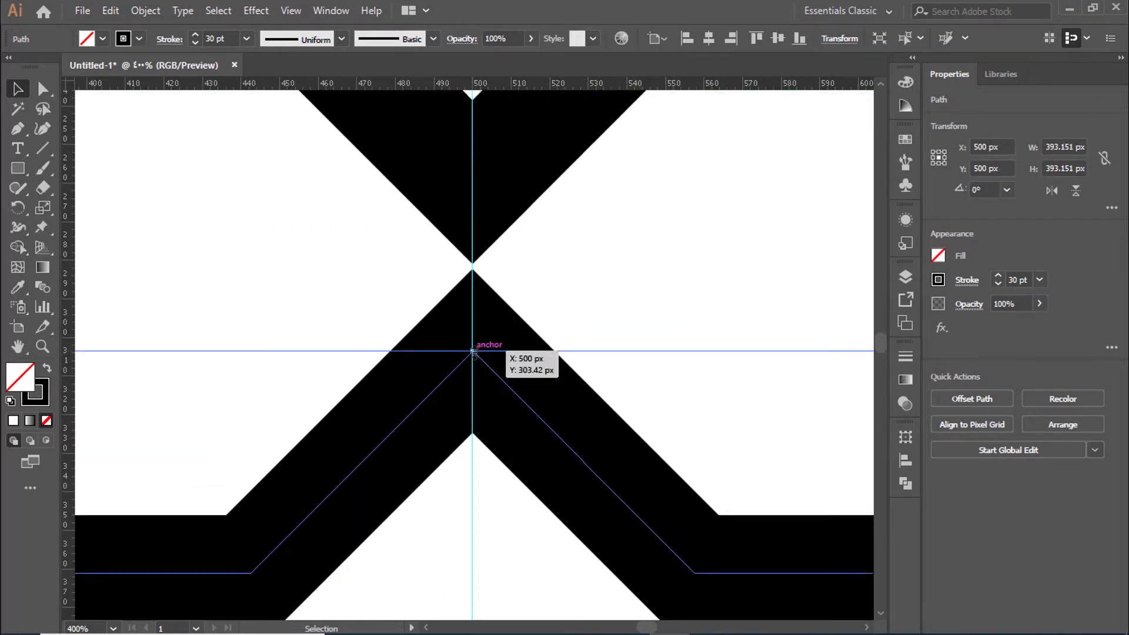
click(589, 284)
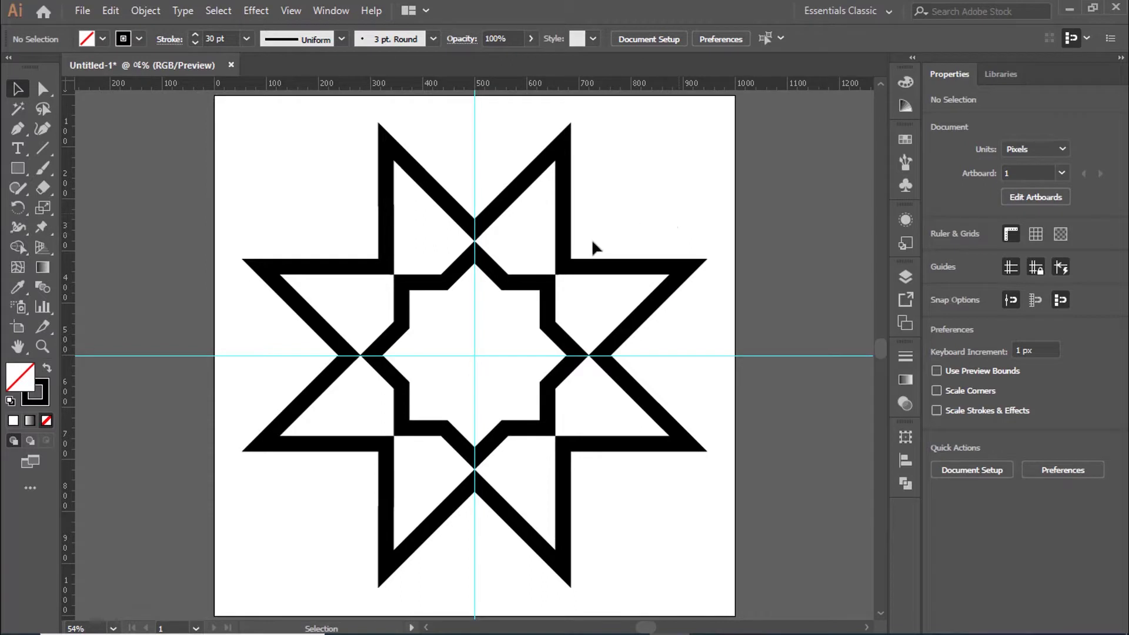
click(528, 289)
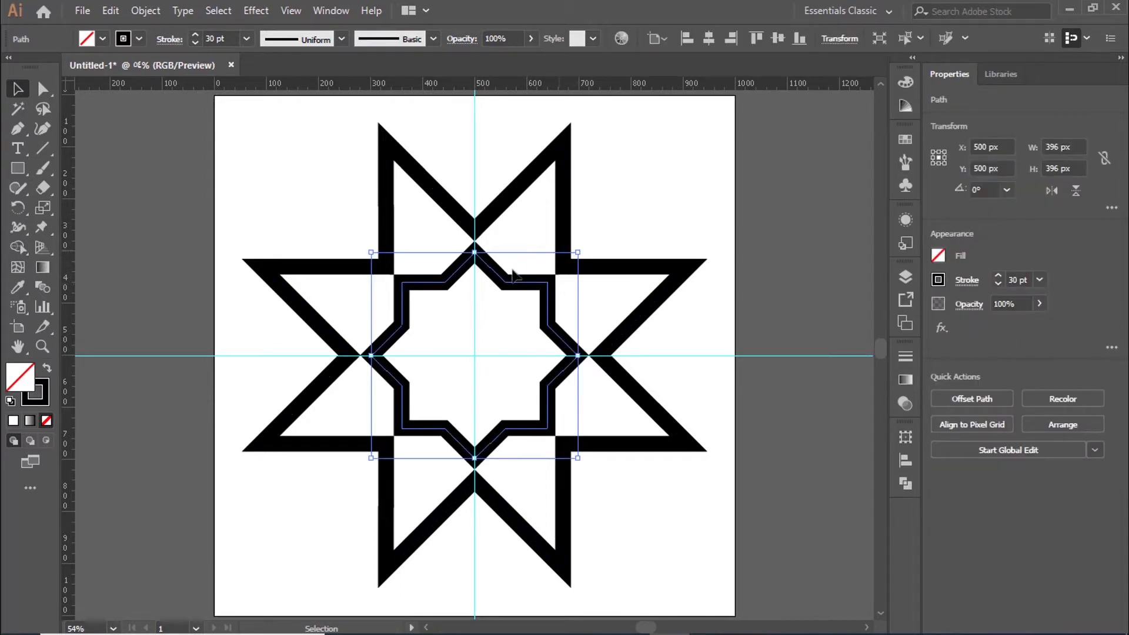
Paste a copy of the inner outline in front and scale it to 740 px
click(112, 10)
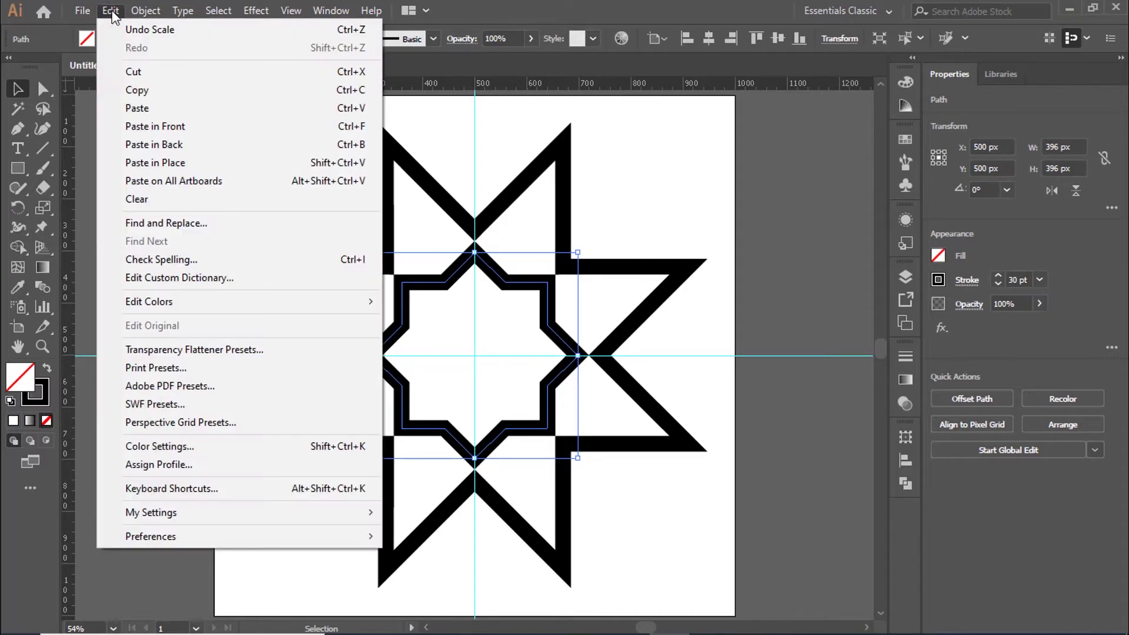
click(142, 96)
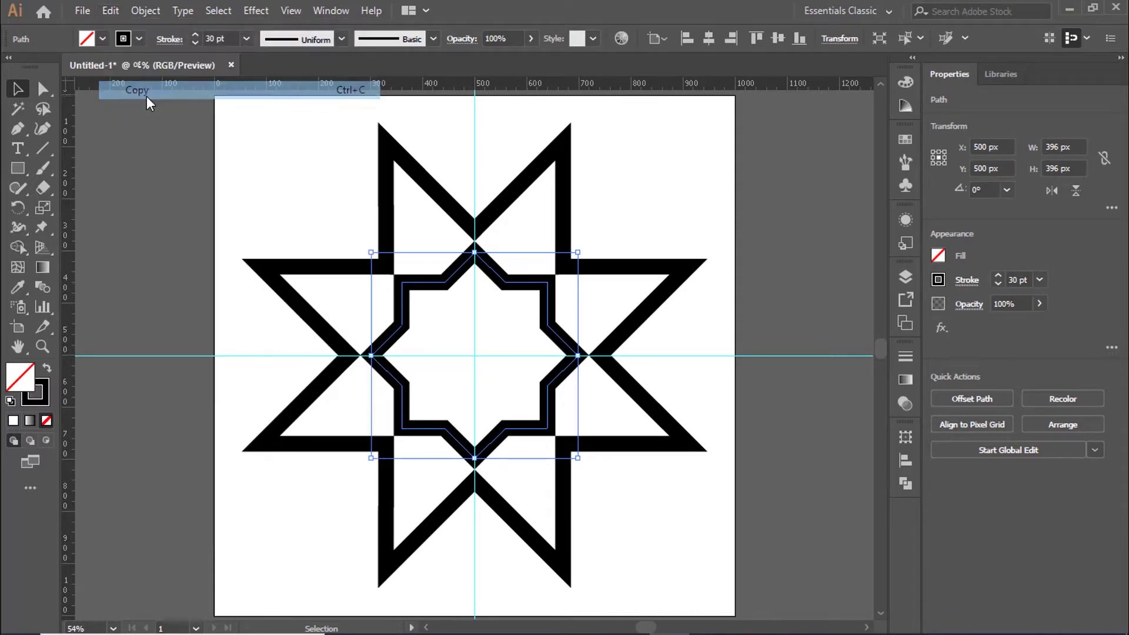
click(150, 11)
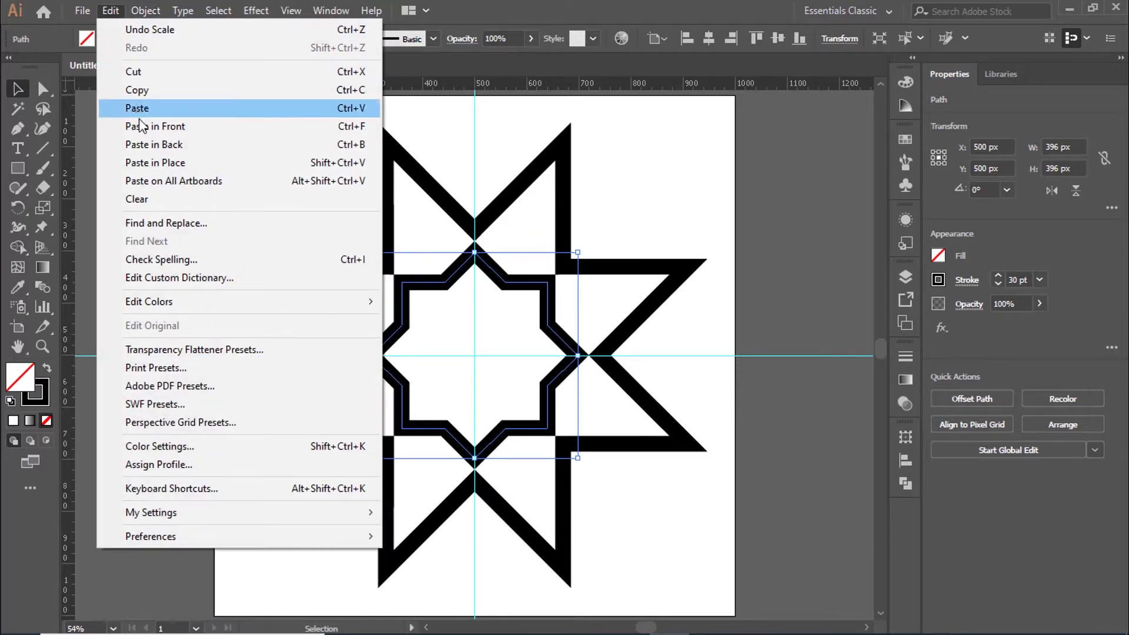
click(143, 127)
drag(578, 250, 669, 160)
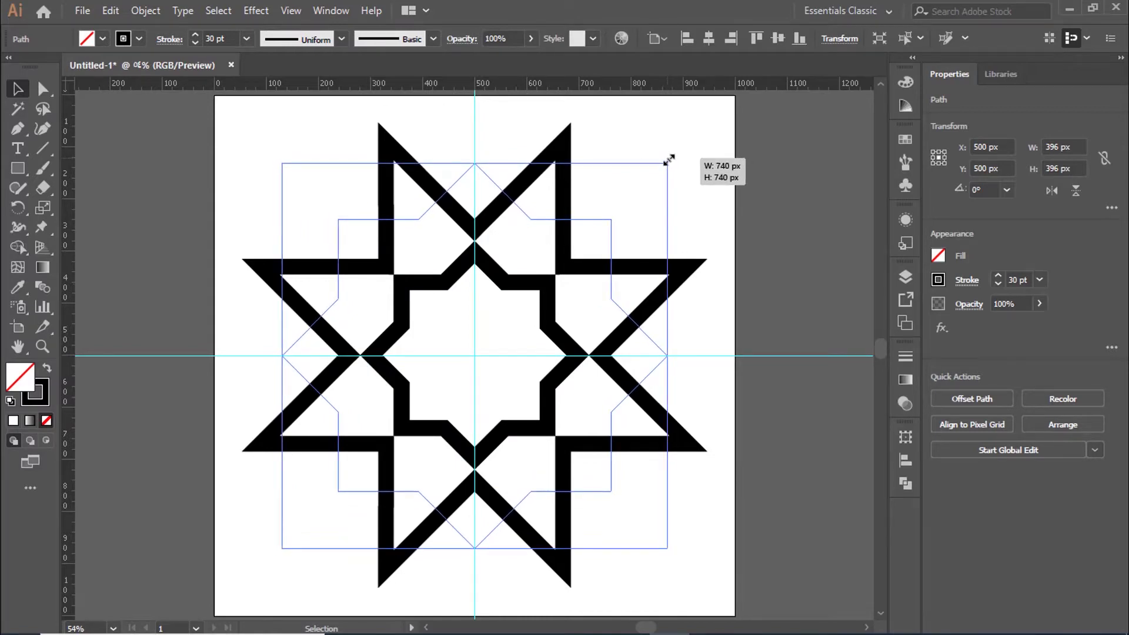
drag(669, 160, 670, 160)
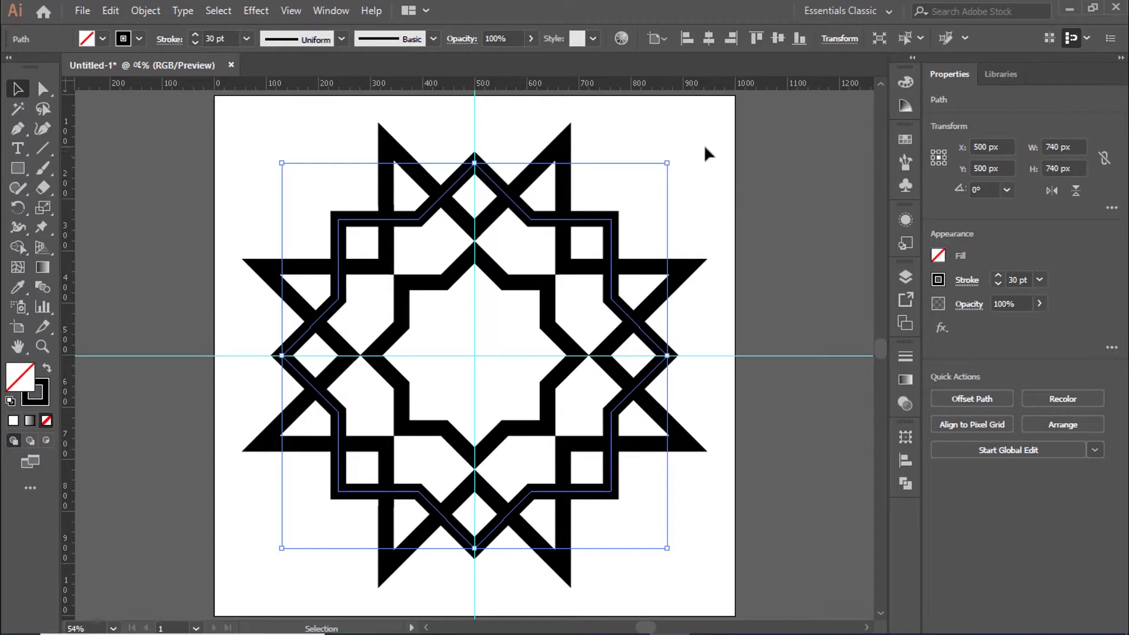
click(694, 137)
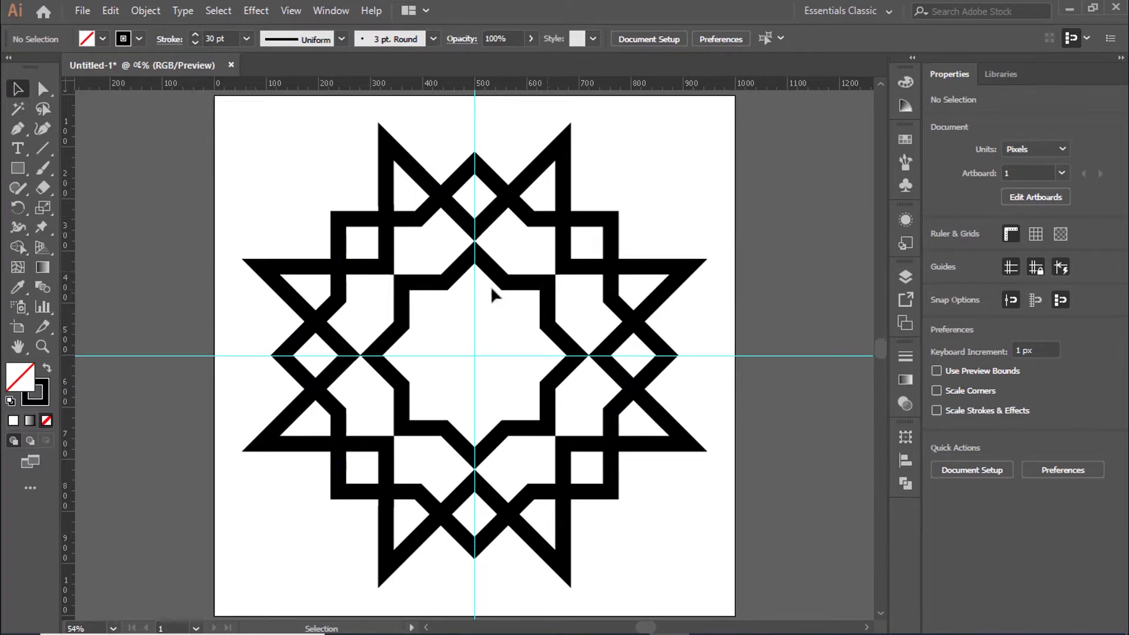
click(519, 287)
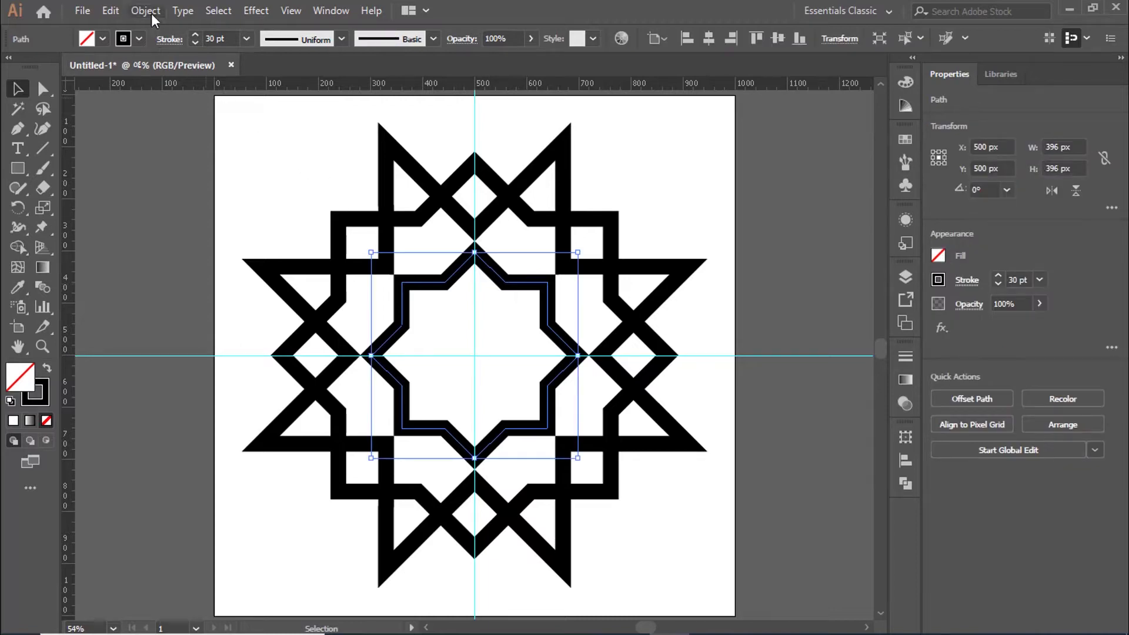
Paste a copy of the inner eight-pointed star in front and scale it to 240 px
click(108, 9)
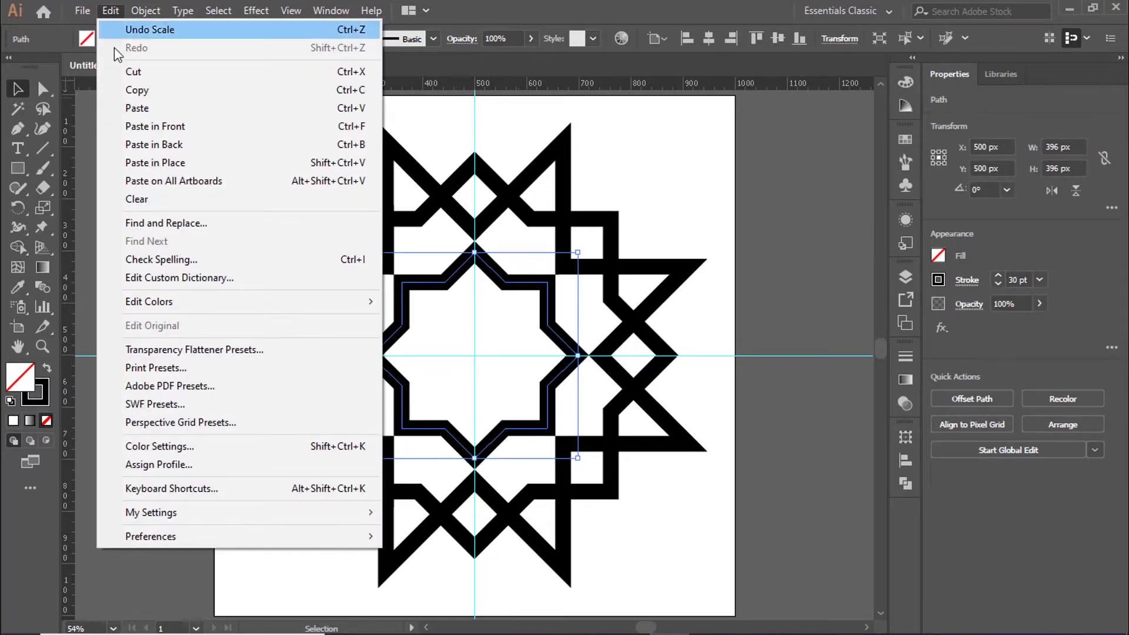
click(124, 90)
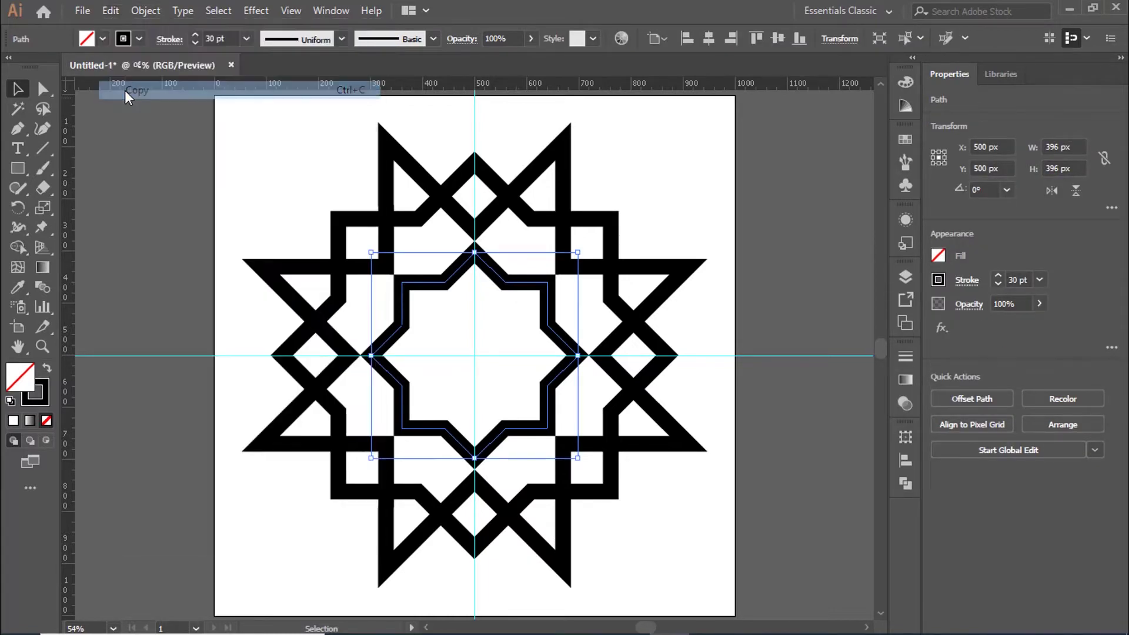
click(113, 11)
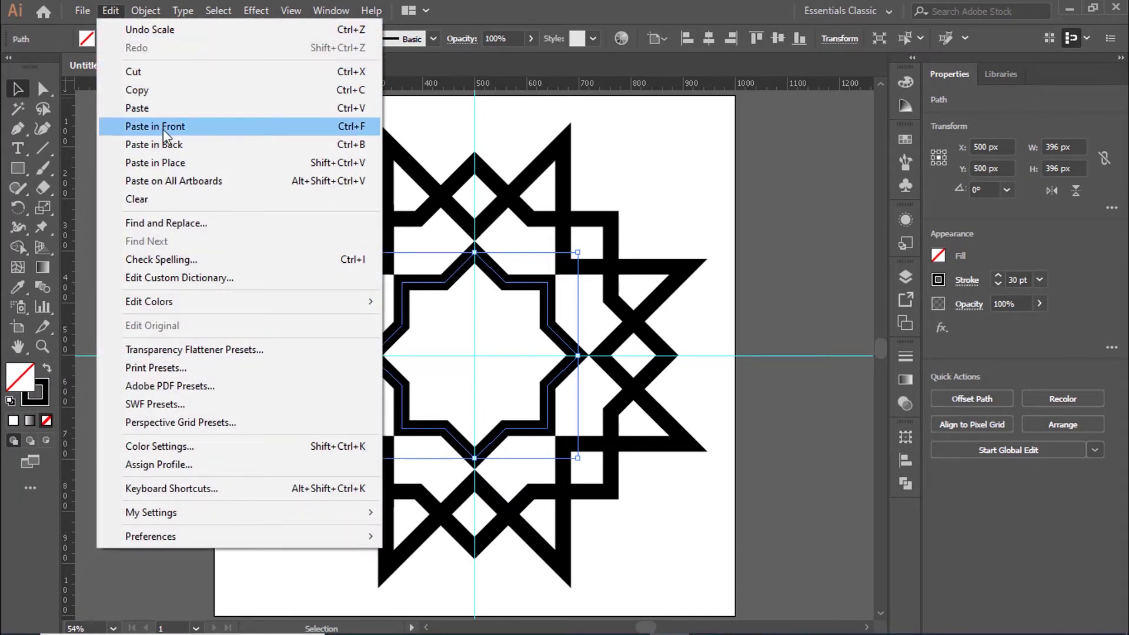
click(164, 129)
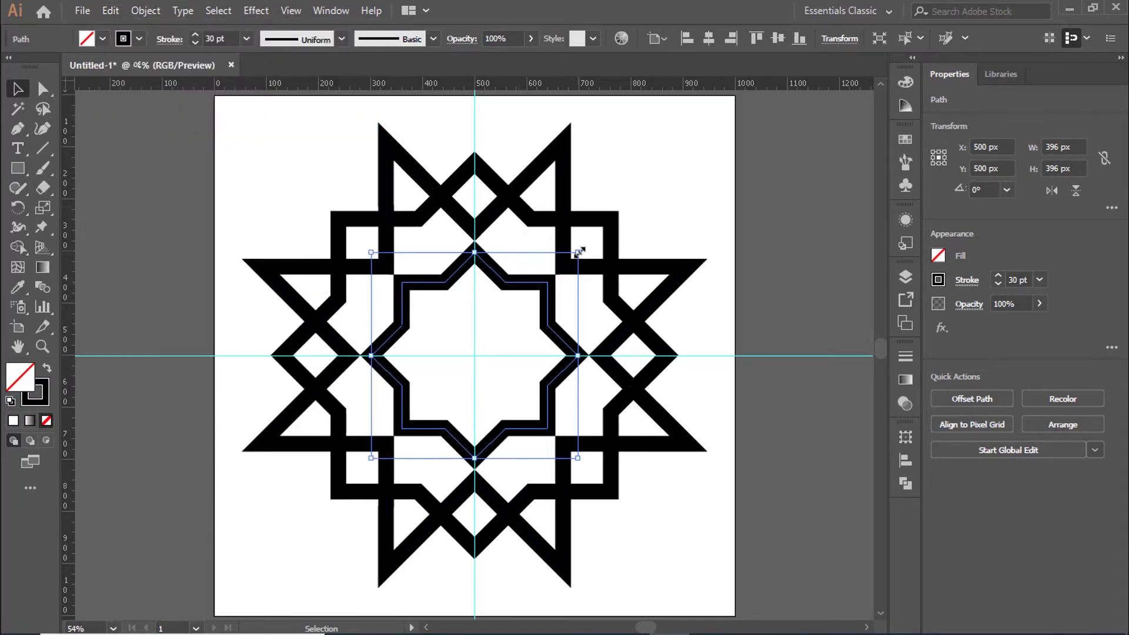
drag(579, 252, 535, 297)
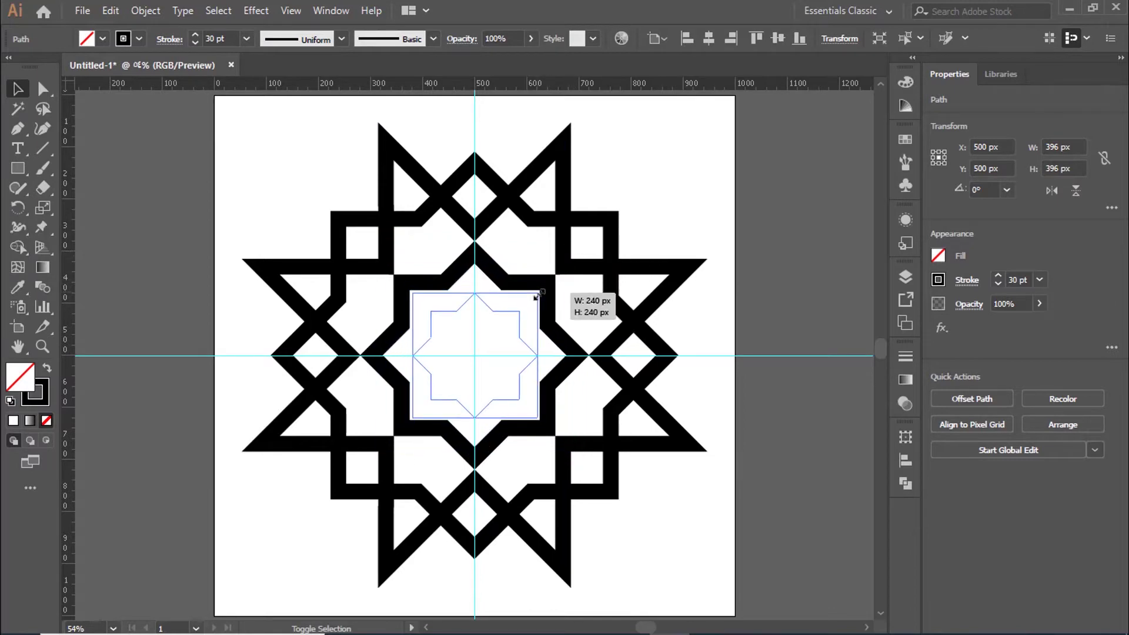
drag(536, 297, 537, 297)
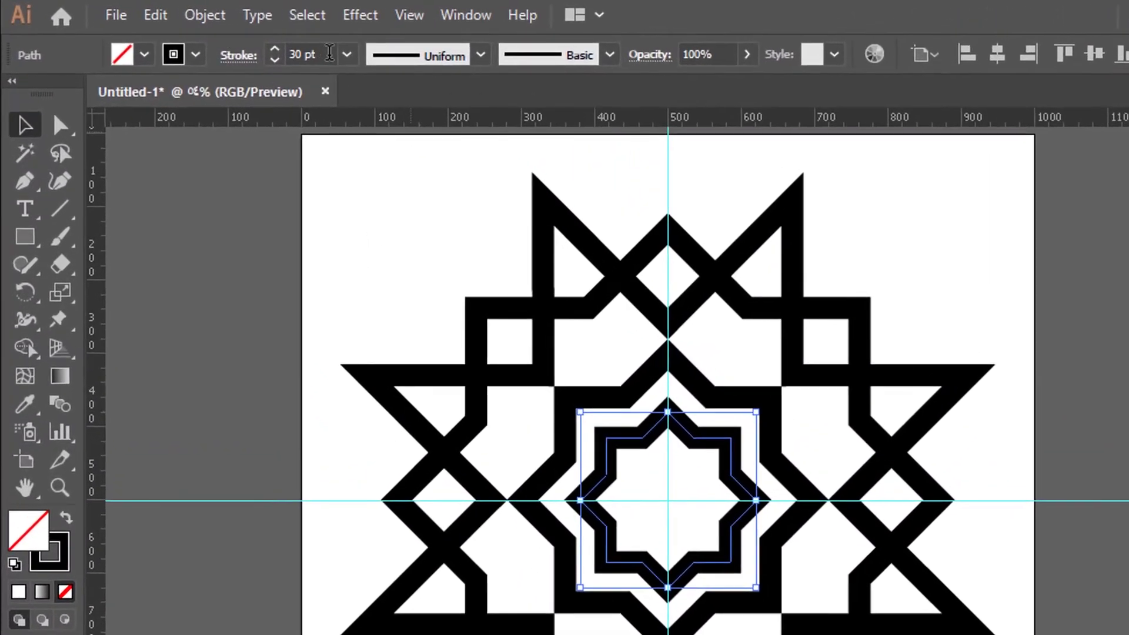
Give the copy a 20 pt stroke, shrink it slightly more, and deselect it
click(218, 40)
drag(296, 54, 274, 54)
text(20)
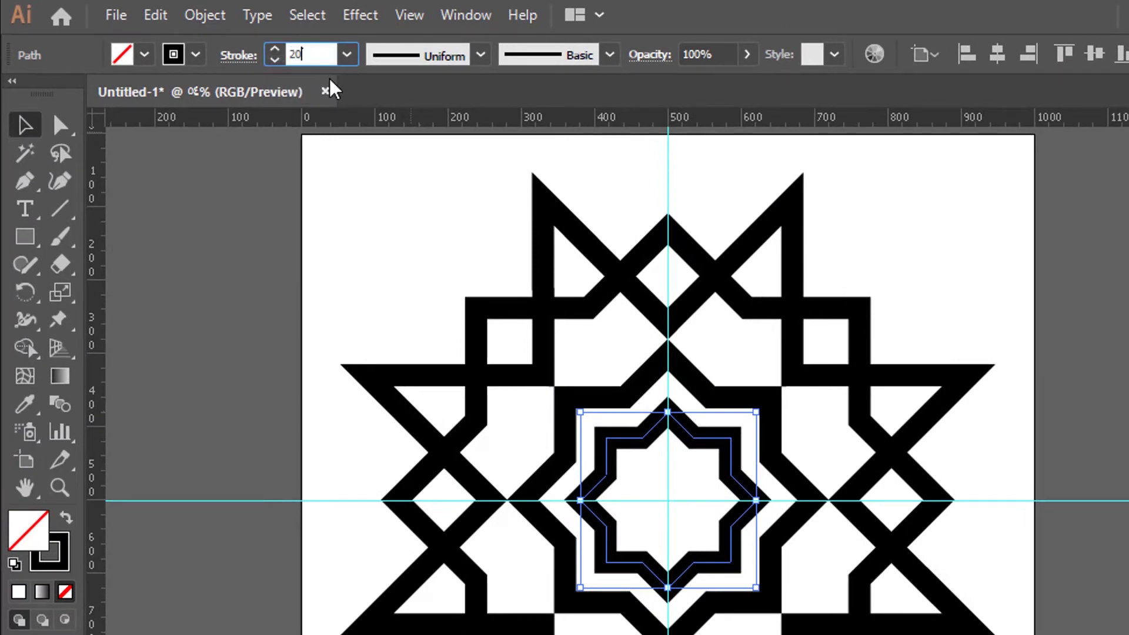
key(Tab)
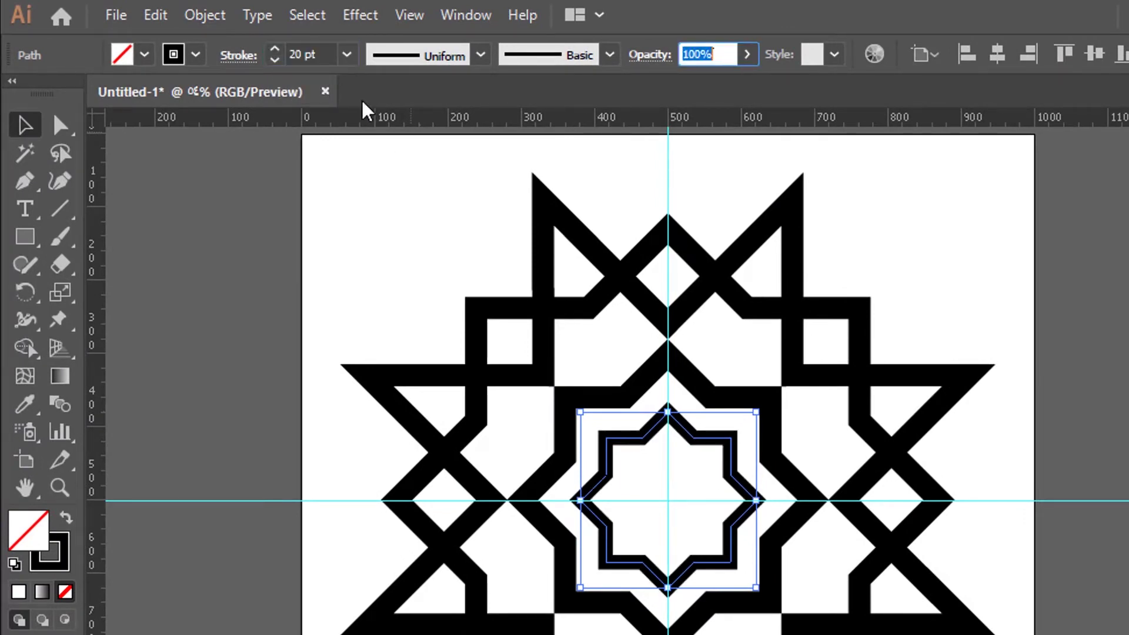
drag(756, 411, 745, 422)
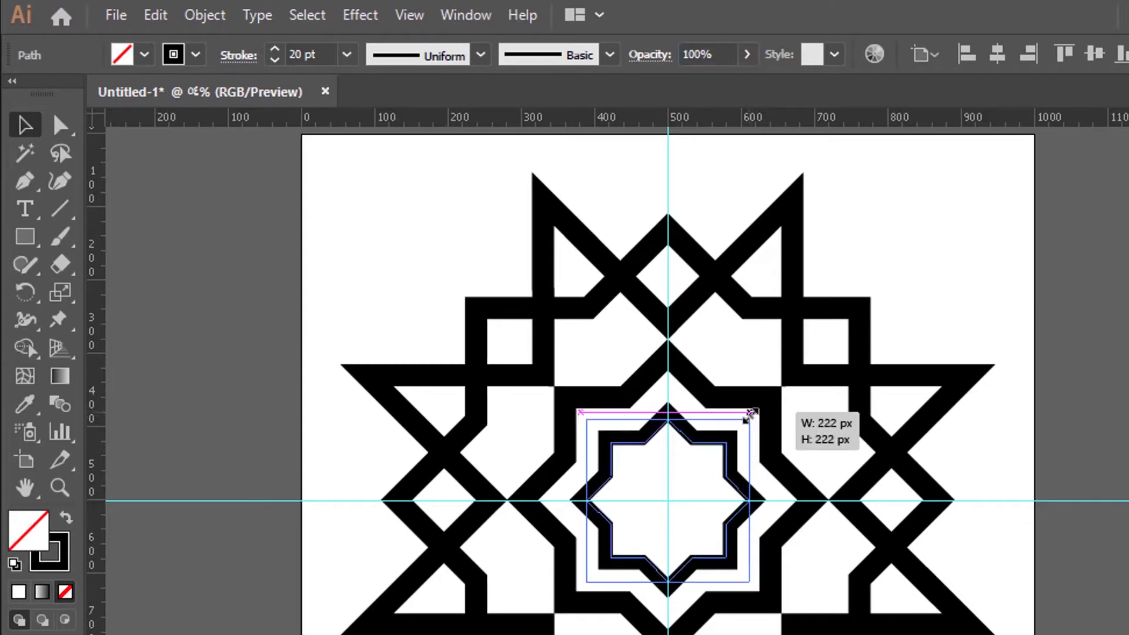
click(941, 308)
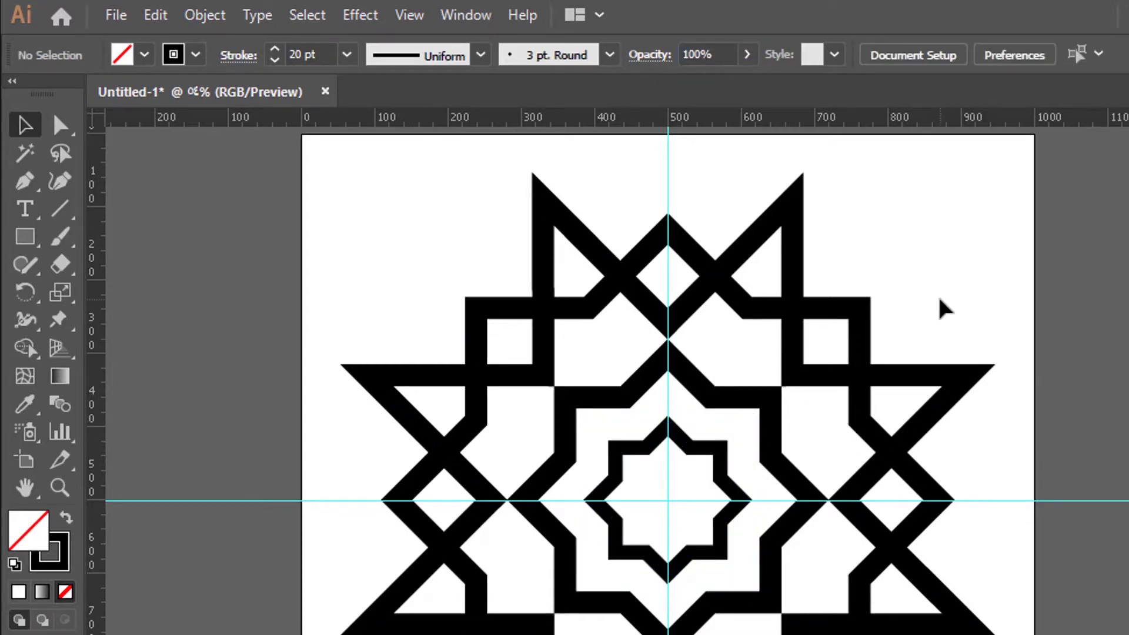
scroll(938, 308, up, 3)
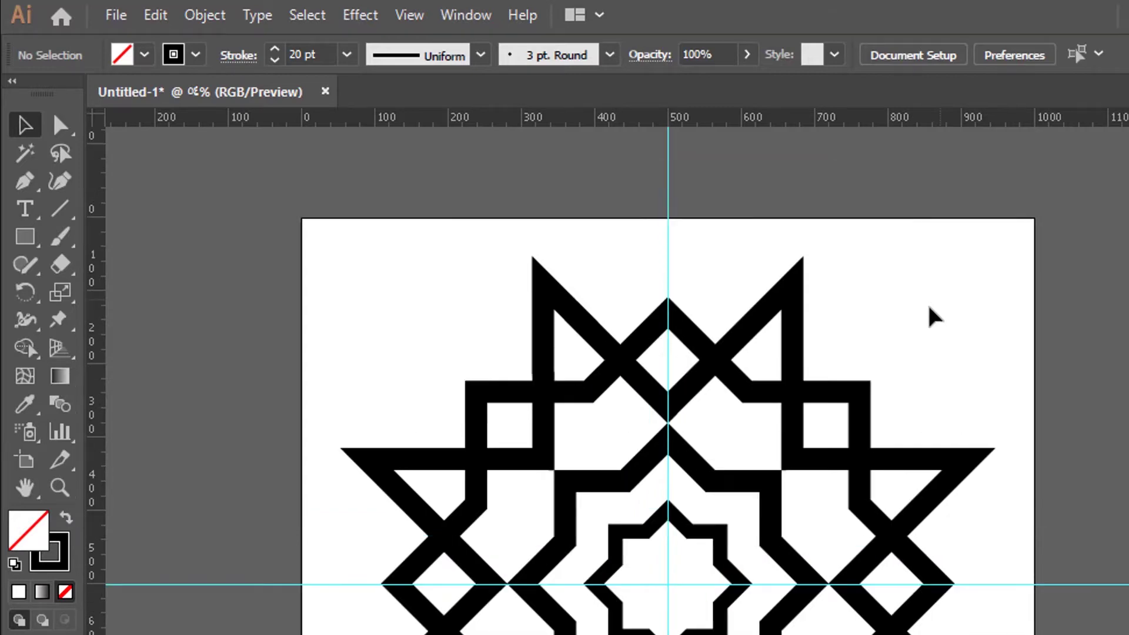
Zoom in to 100% and draw a small square with the Rectangle Tool
scroll(931, 316, down, 1)
key(ctrl+plus)
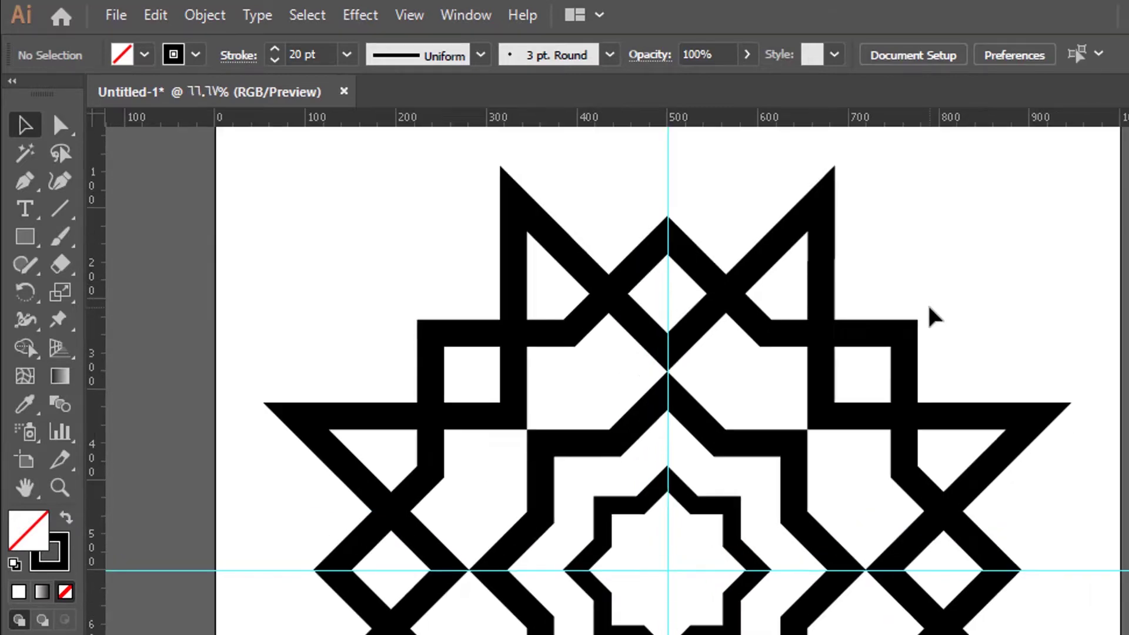
scroll(479, 370, up, 1)
scroll(479, 370, up, 2)
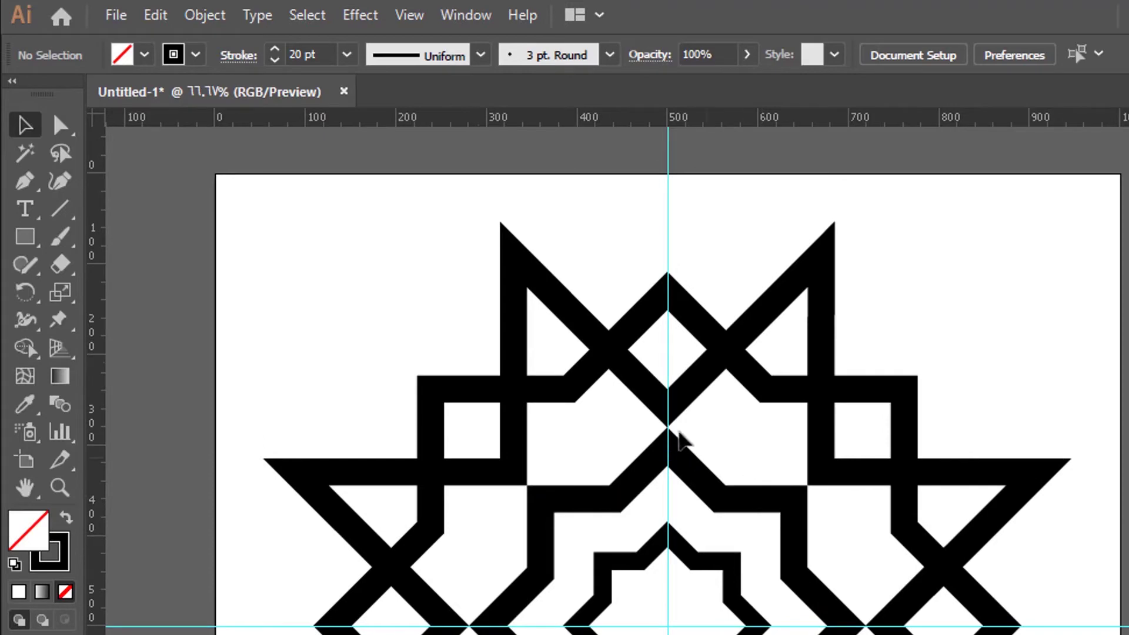
key(ctrl+plus)
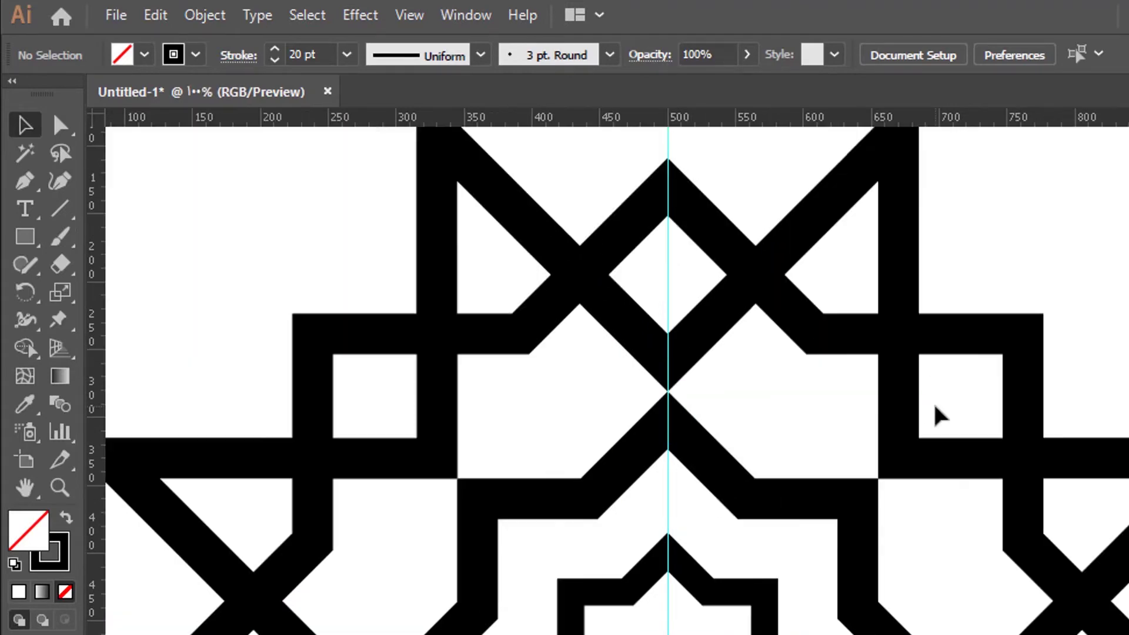
scroll(940, 415, up, 2)
scroll(939, 416, up, 1)
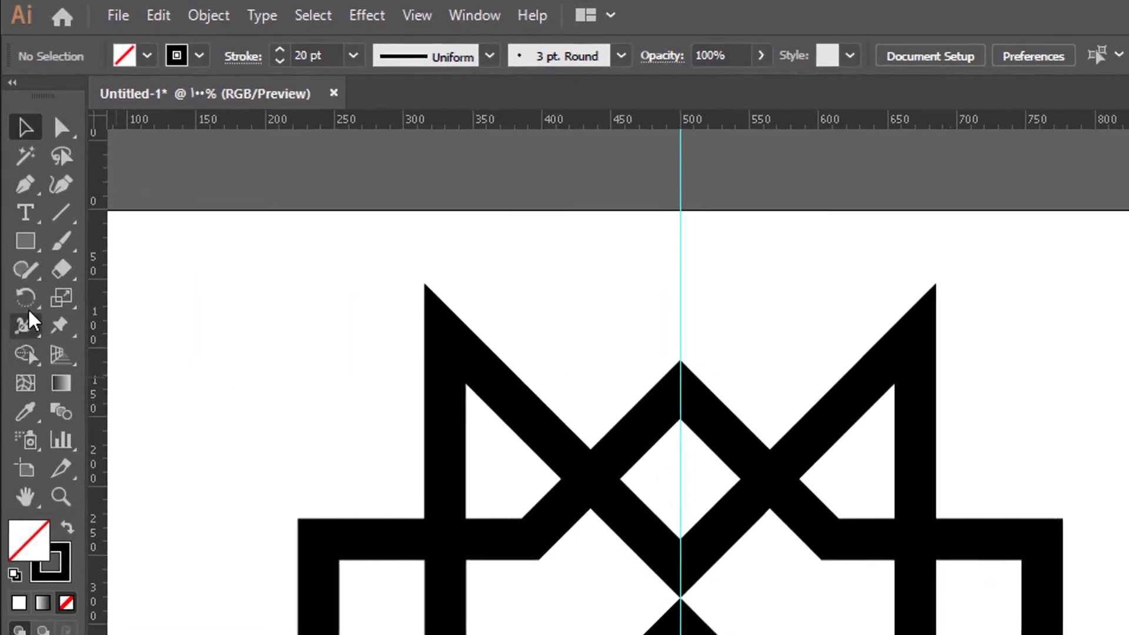
click(30, 252)
scroll(557, 247, up, 1)
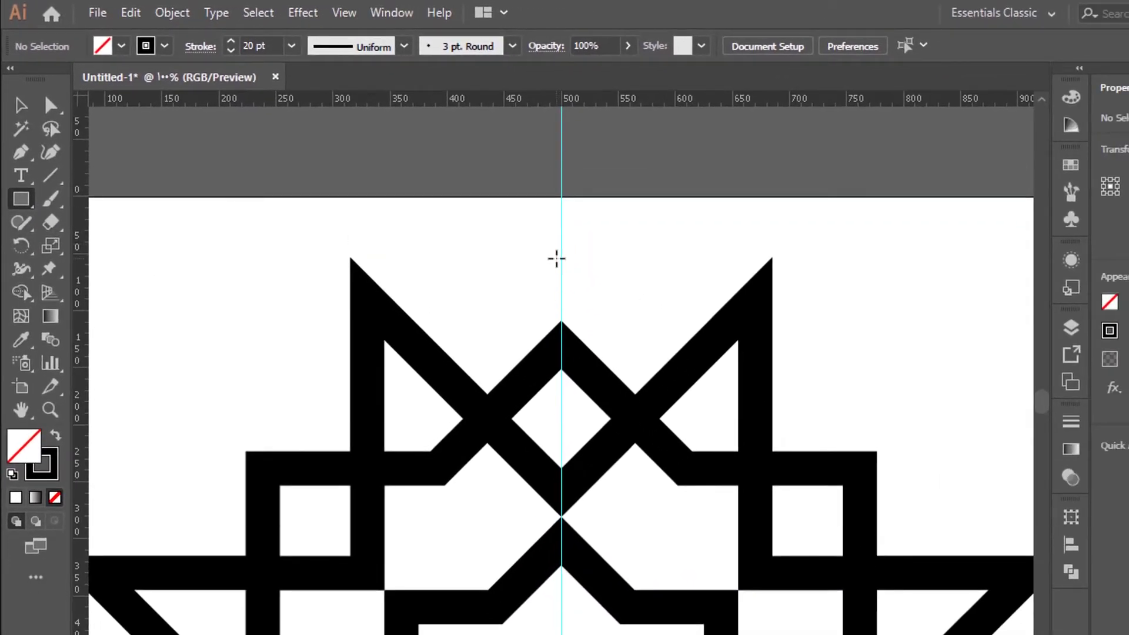
scroll(559, 282, up, 1)
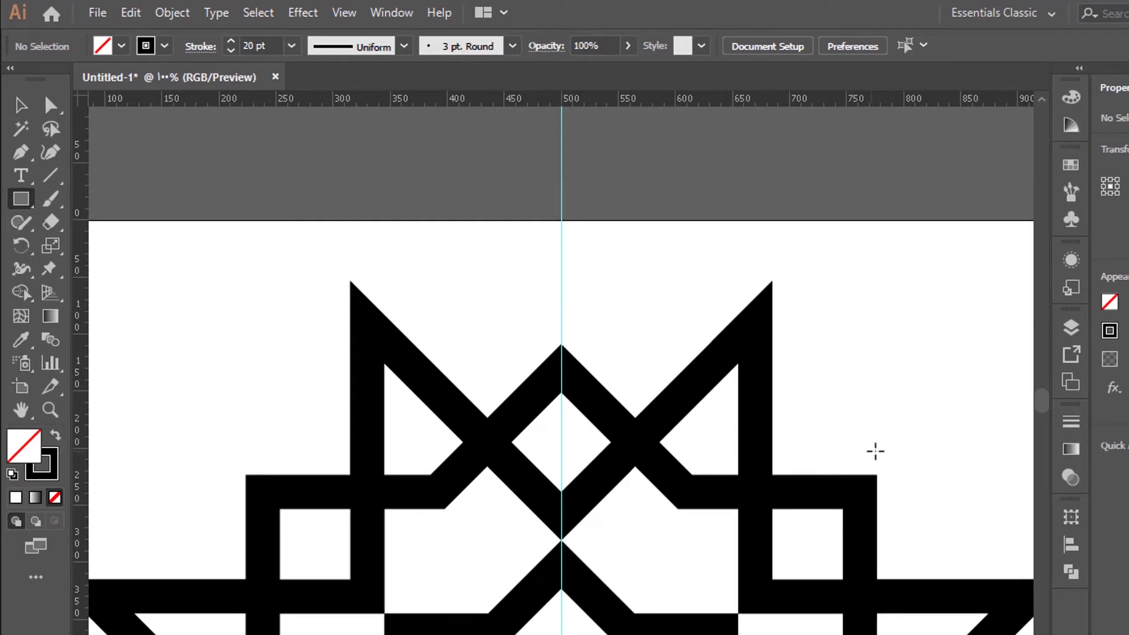
mouse_move(872, 442)
mouse_down()
mouse_move(910, 376)
mouse_move(903, 387)
mouse_up()
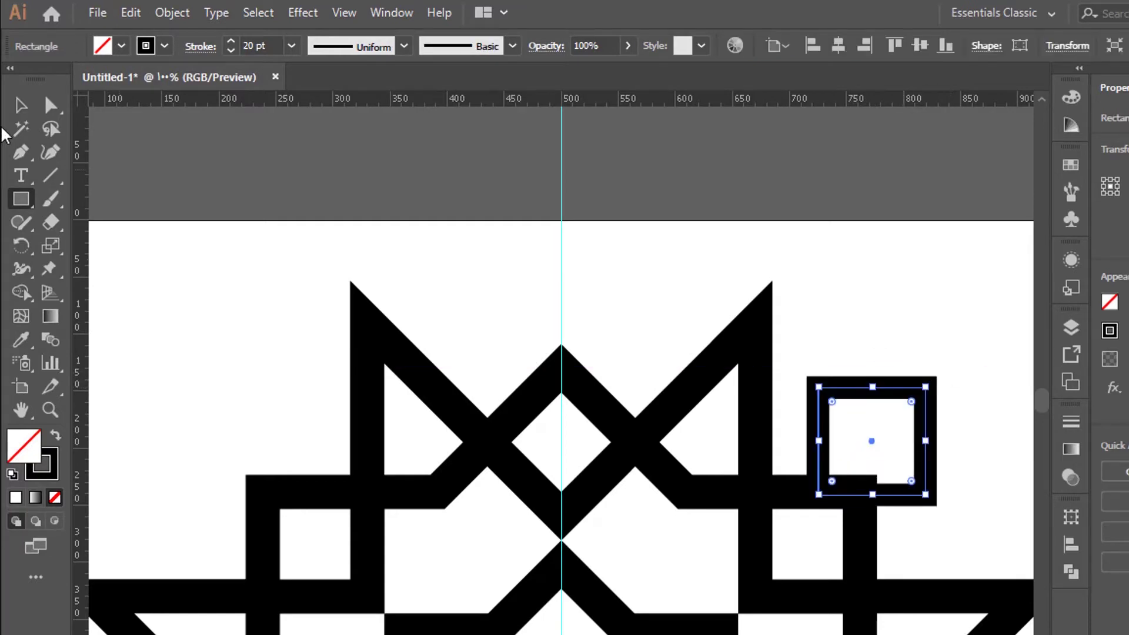
Move the square to the top centre guide, rotate it 45° into a diamond, and centre it horizontally
click(21, 105)
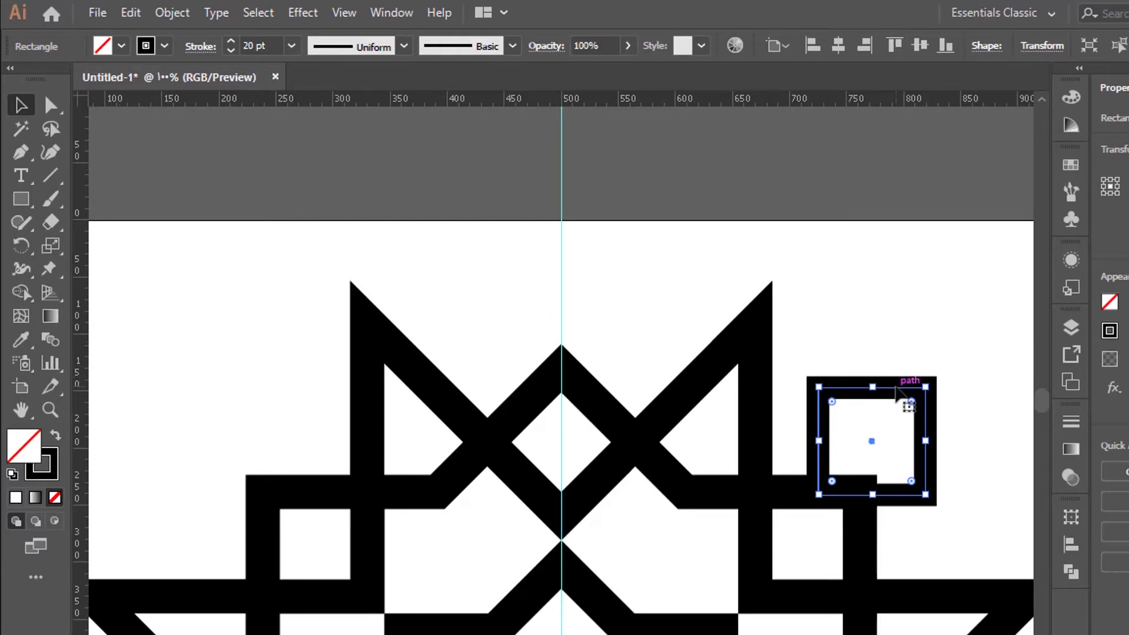
drag(898, 391, 593, 224)
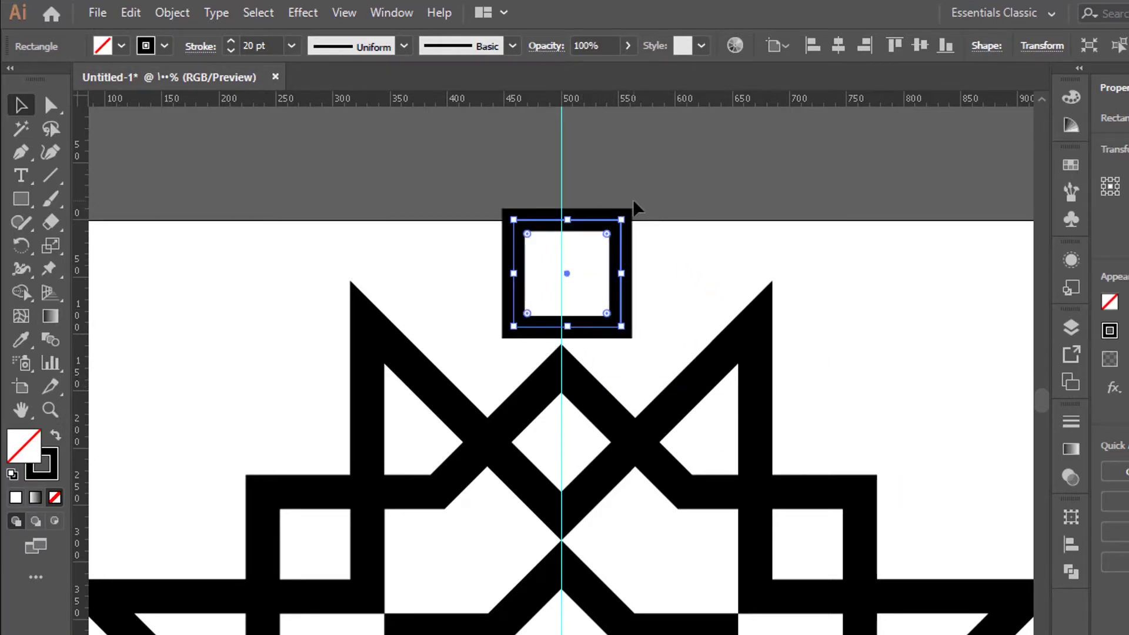
drag(636, 220, 659, 280)
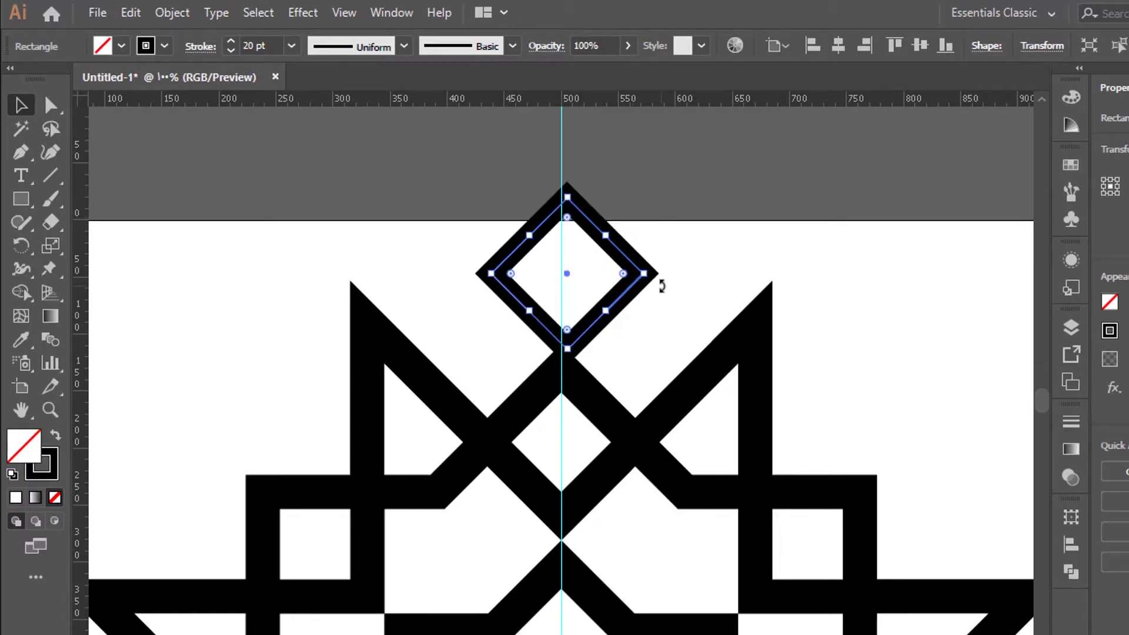
click(839, 51)
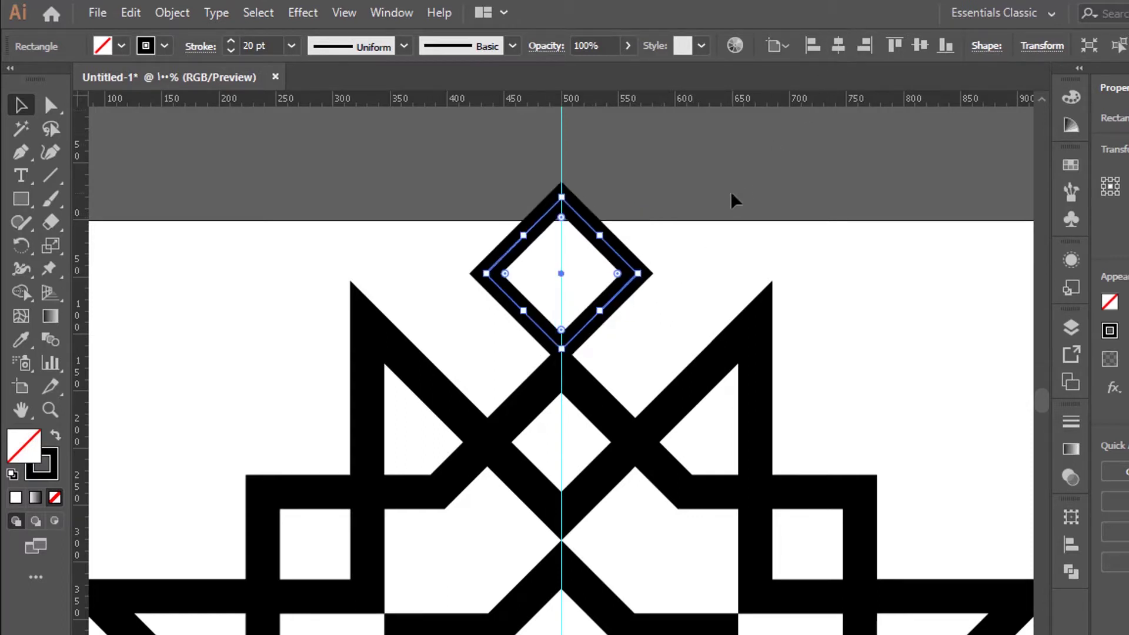
key(ctrl+plus)
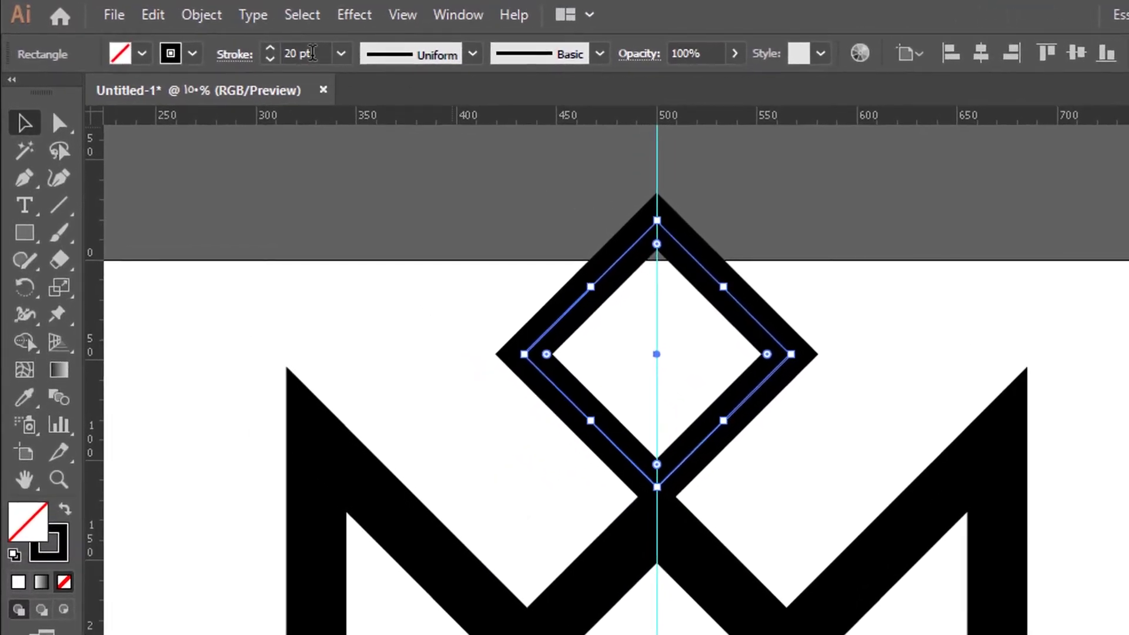
Set the diamond's stroke to 30 pt and opacity to 95%, then nudge it down onto the star's top
click(238, 45)
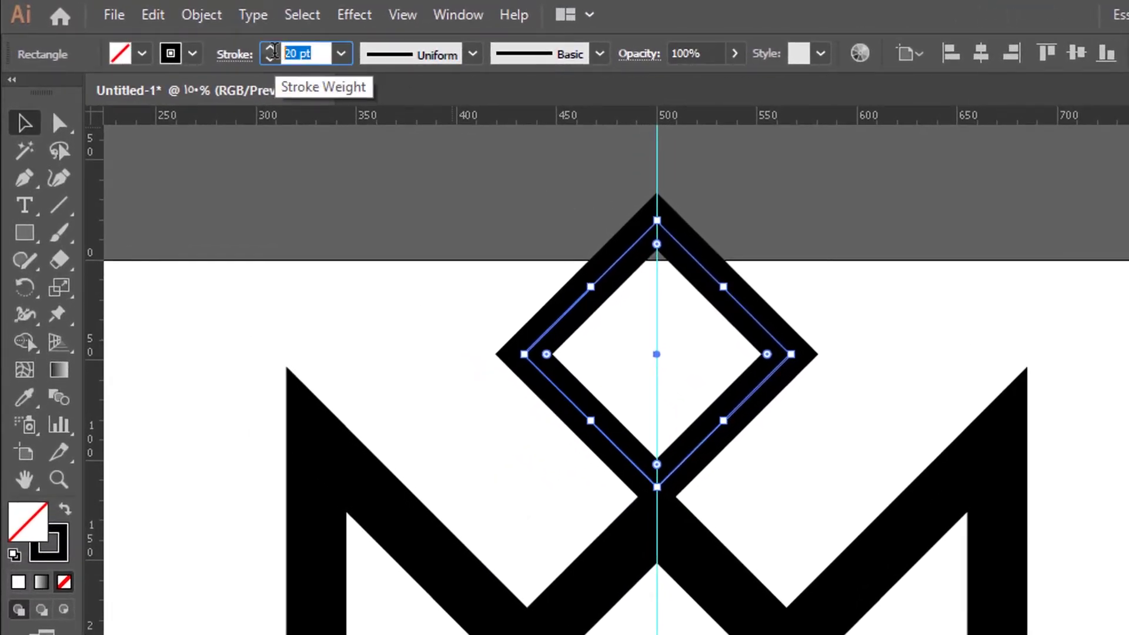
text(30)
key(Tab)
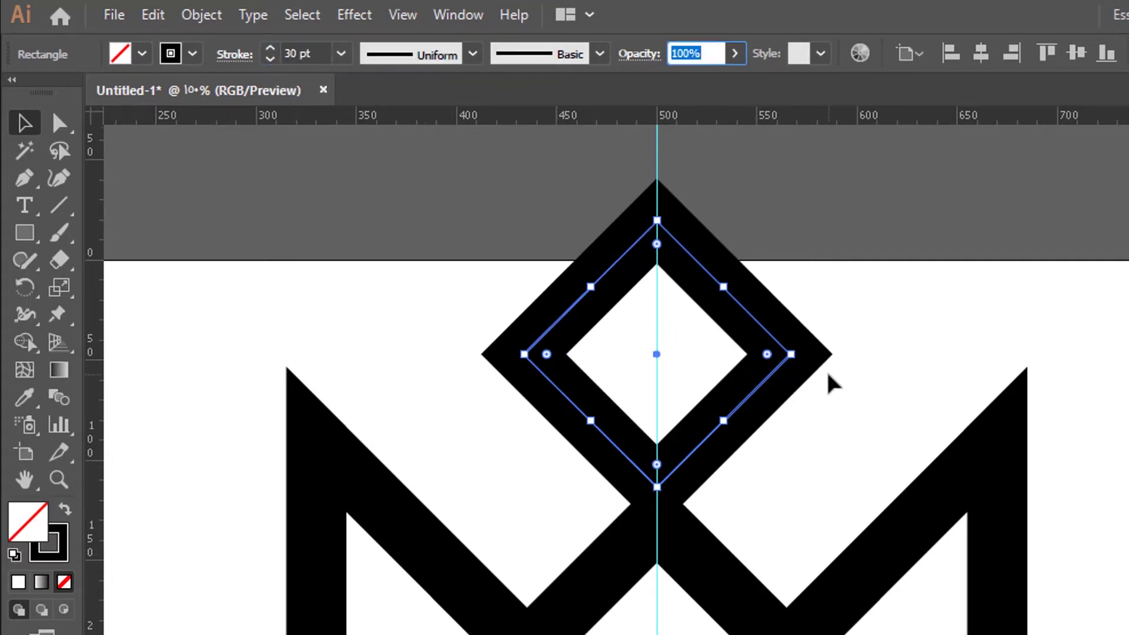
key(Down)
key(Down)
key(Down)
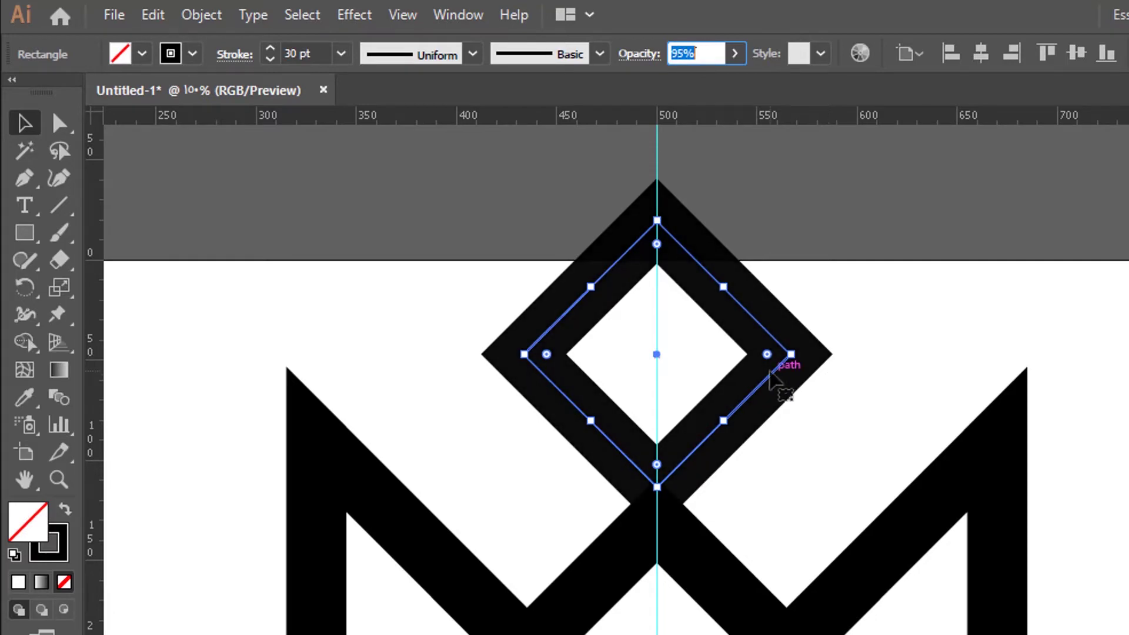
drag(777, 372, 775, 383)
key(Down)
key(Down)
key(Down)
key(Down)
key(Down)
key(Down)
key(Down)
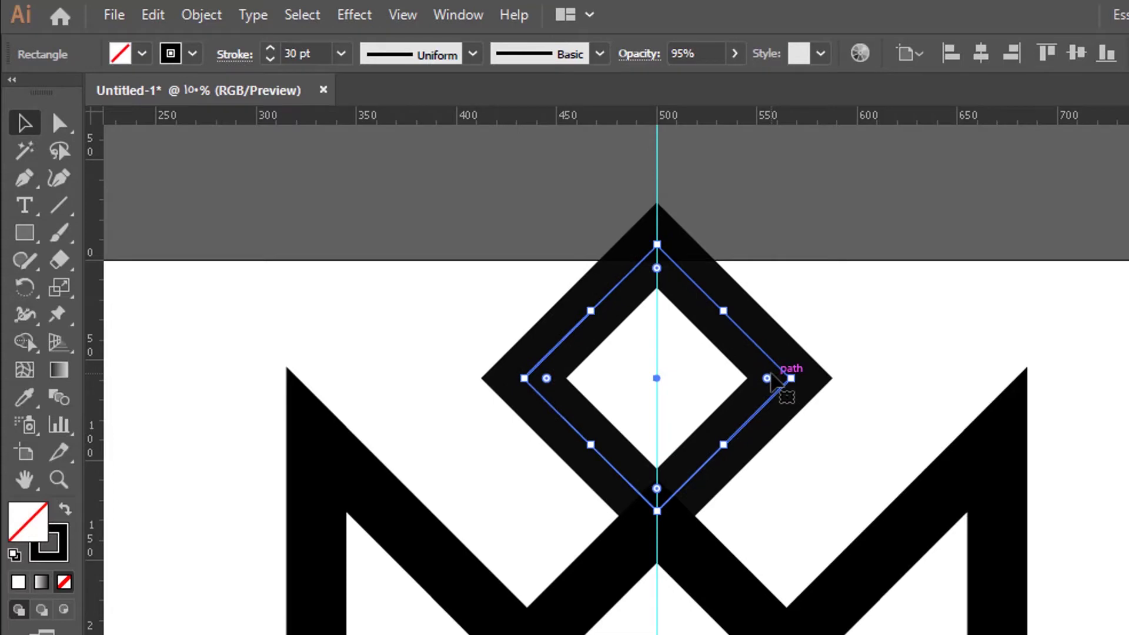
key(Down)
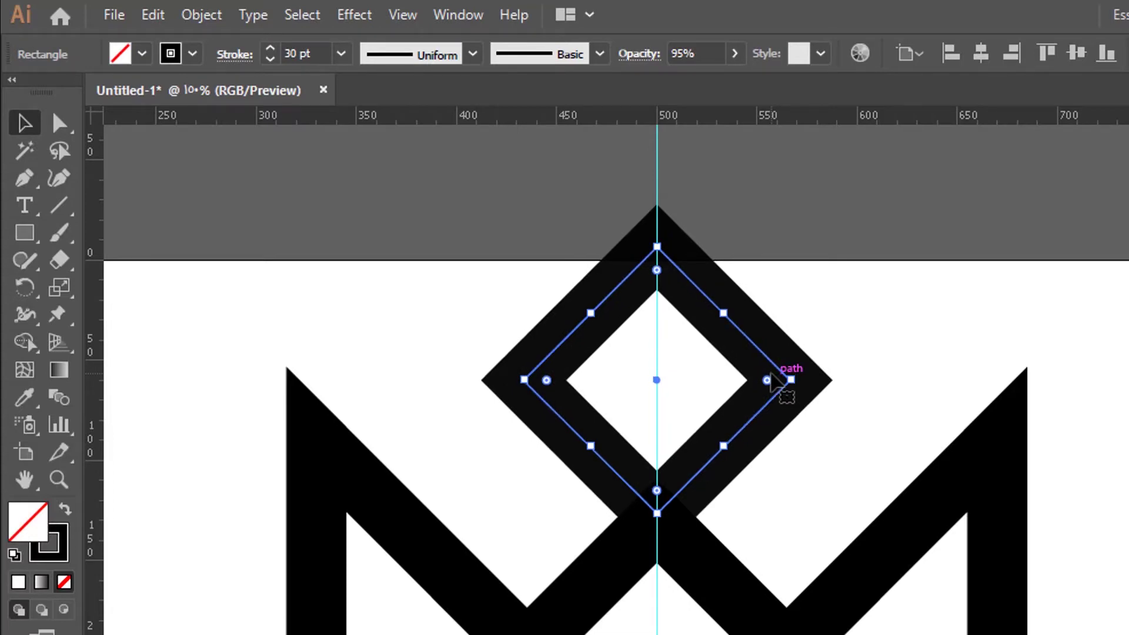
key(ctrl+equal)
key(ctrl+shift+a)
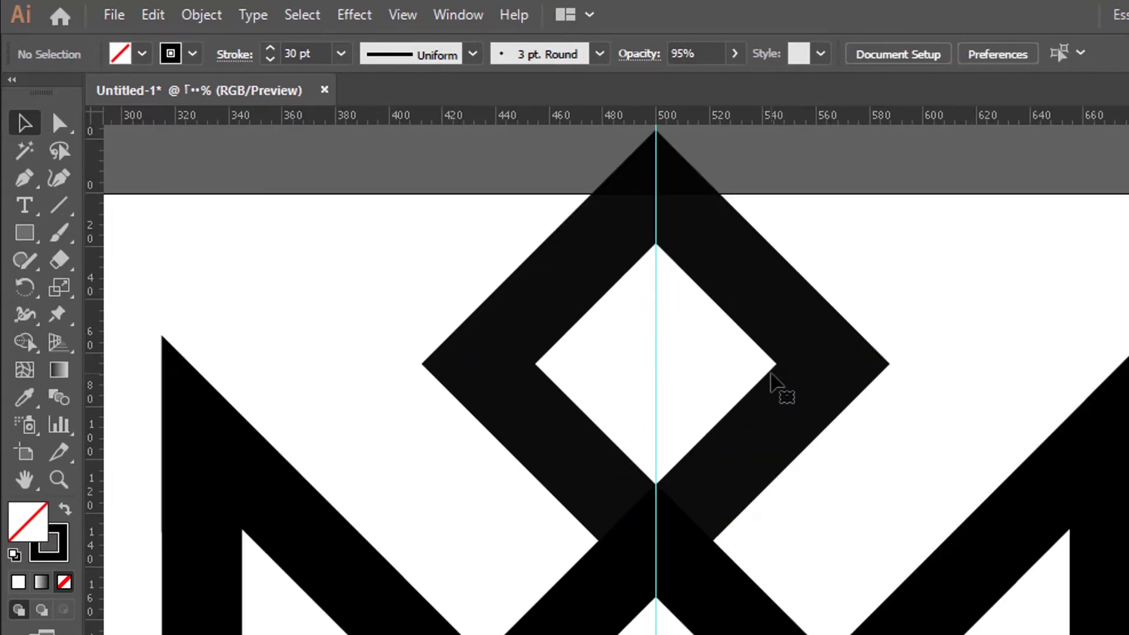
drag(927, 330, 688, 506)
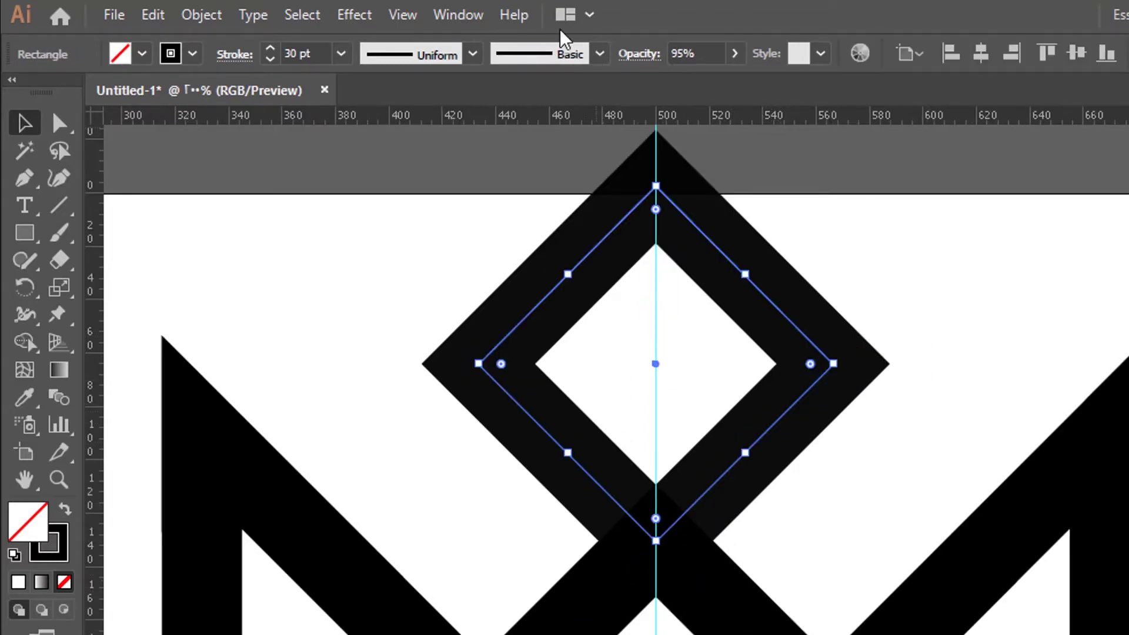
click(403, 16)
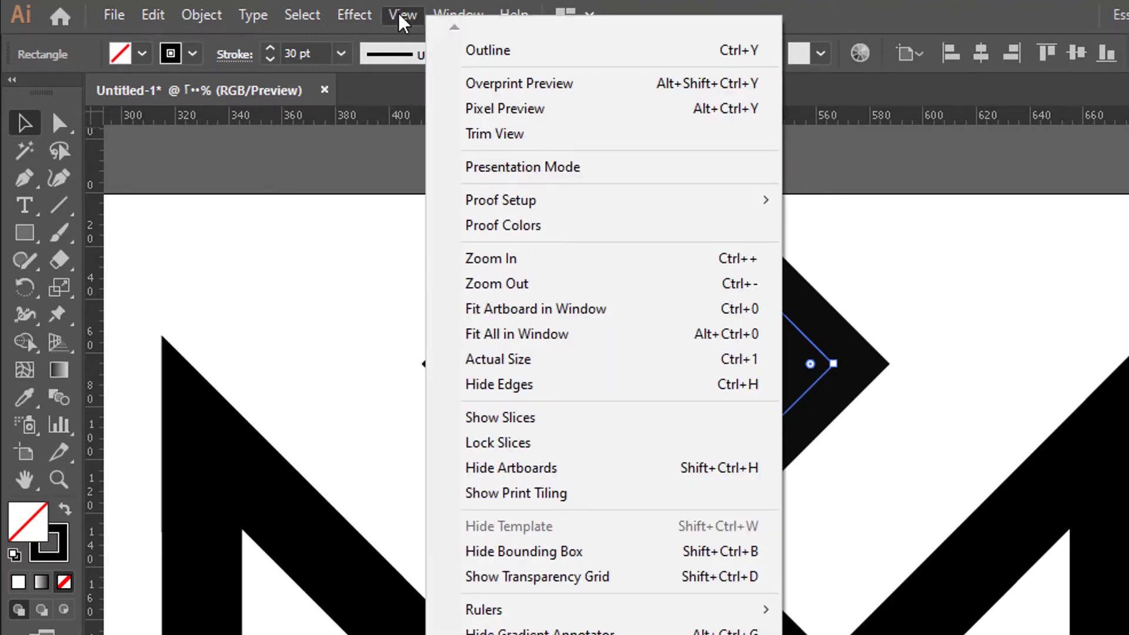
Check the diamond in Outline view, then return to full Preview with thick strokes
click(615, 61)
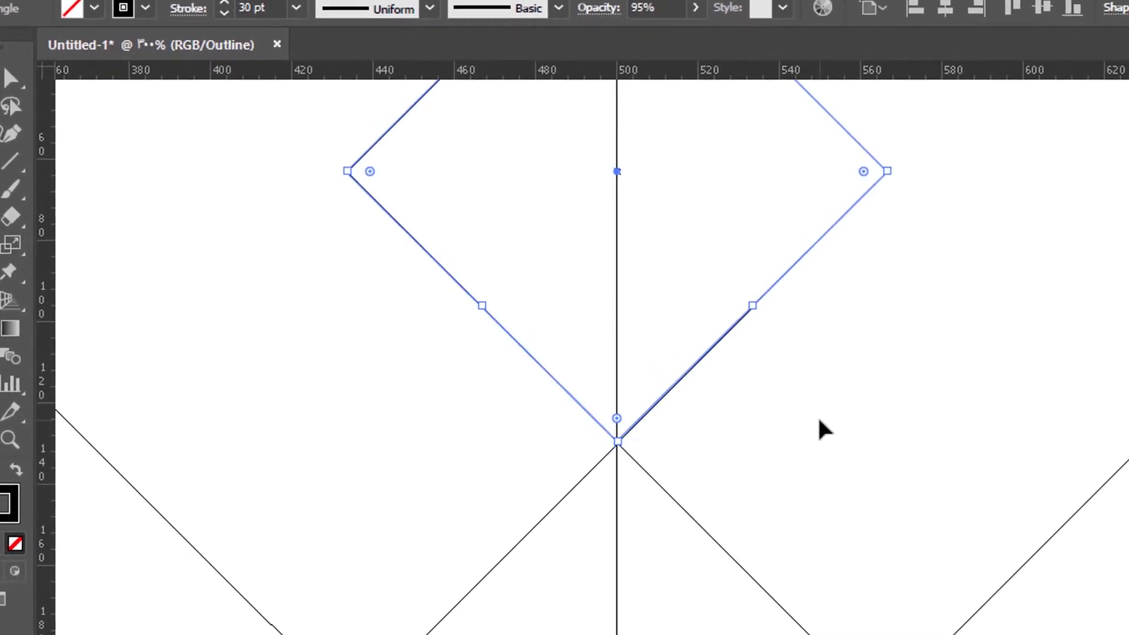
click(820, 421)
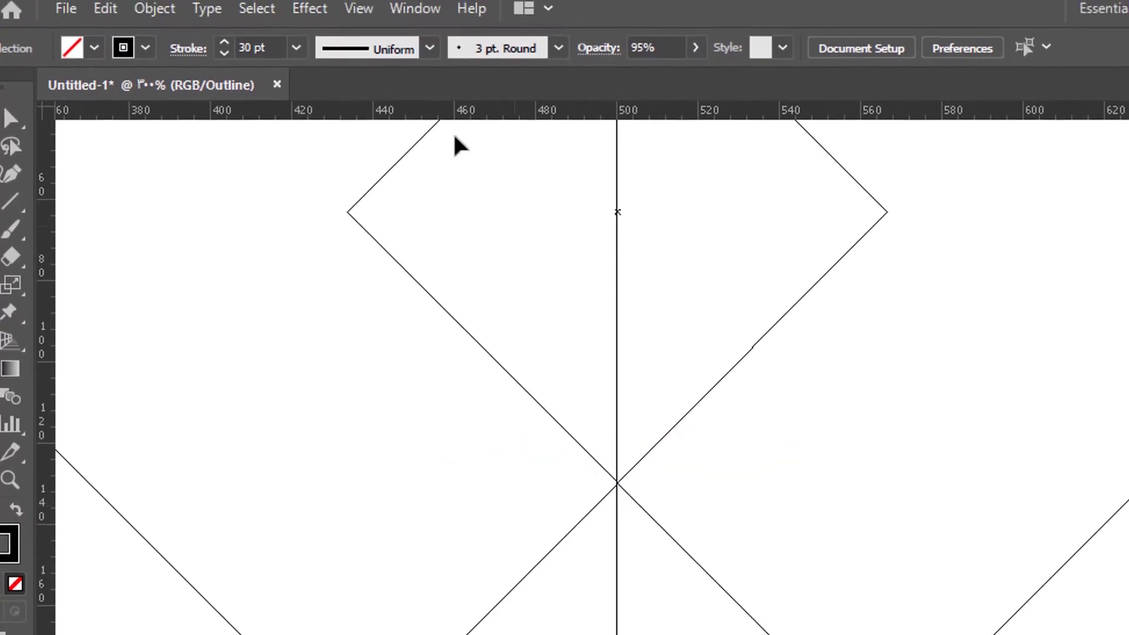
click(362, 14)
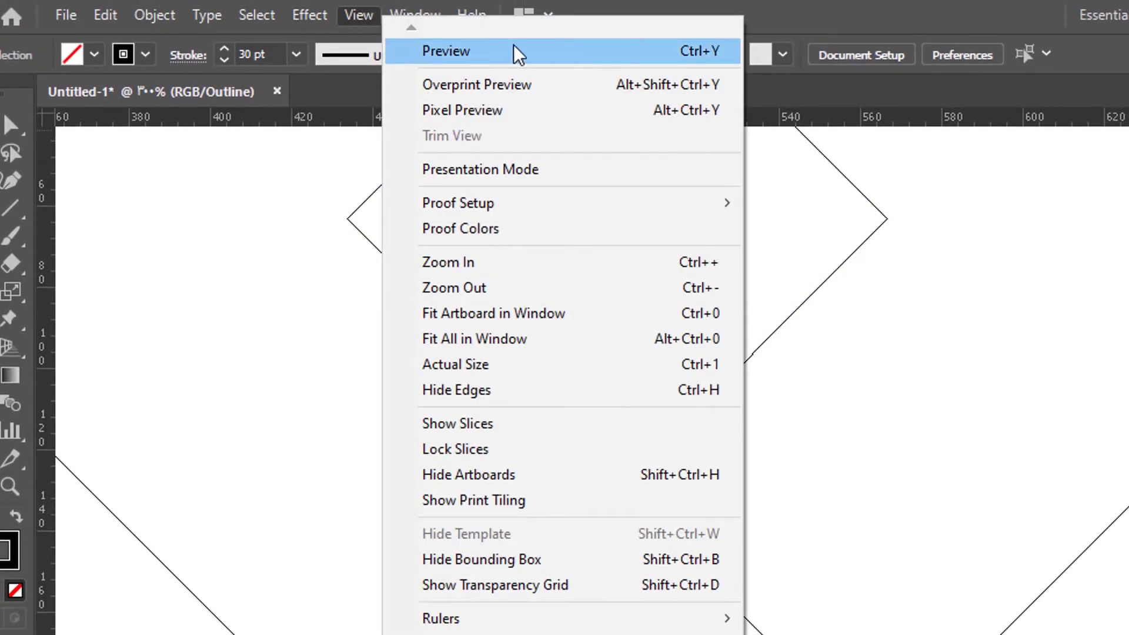
click(605, 51)
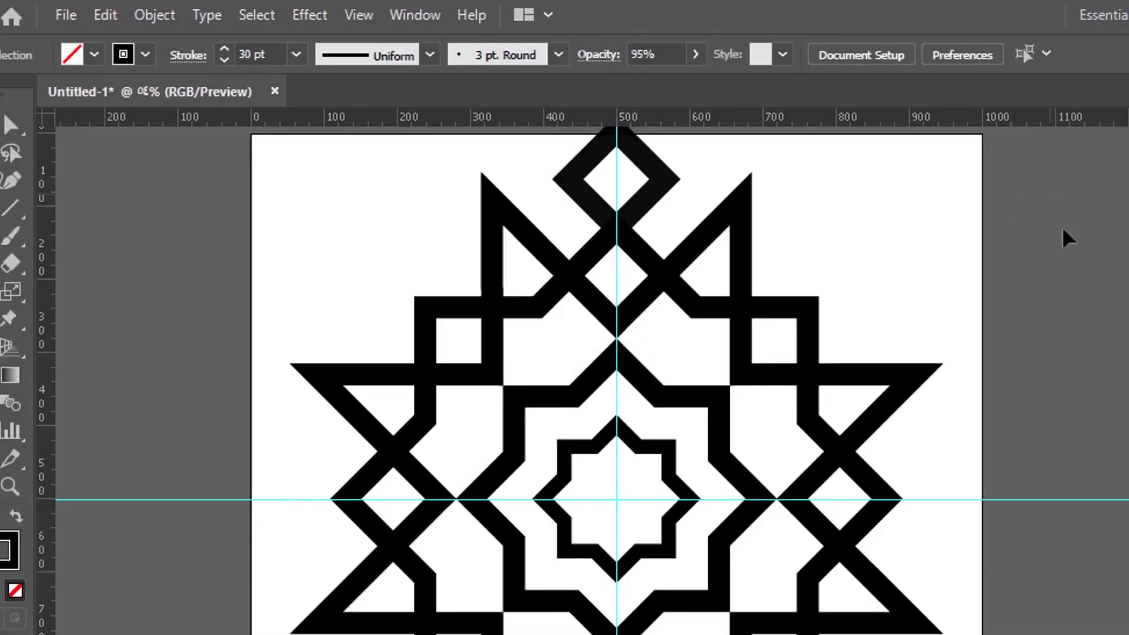
Rotate a copy of the top diamond 45° around the star's centre
scroll(886, 271, up, 2)
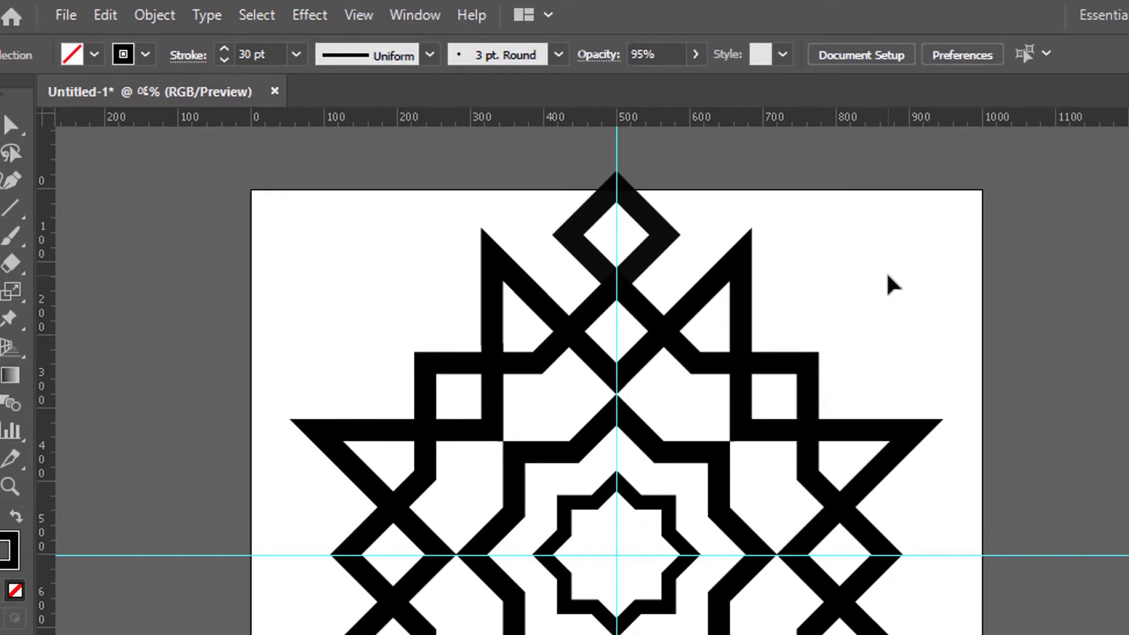
click(654, 242)
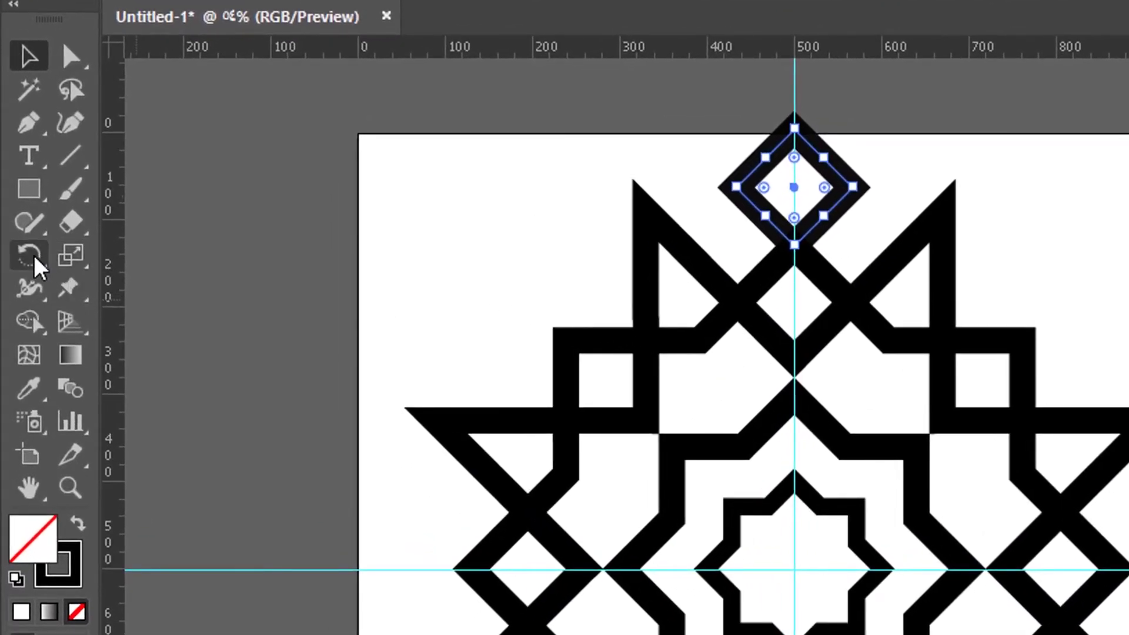
click(34, 259)
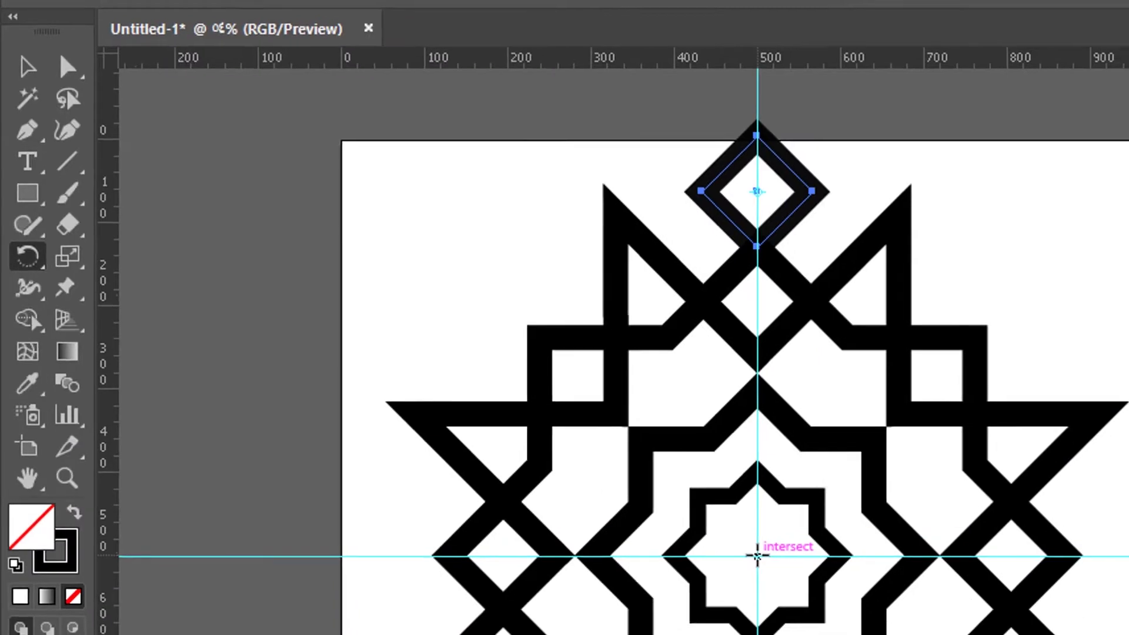
alt+click(773, 563)
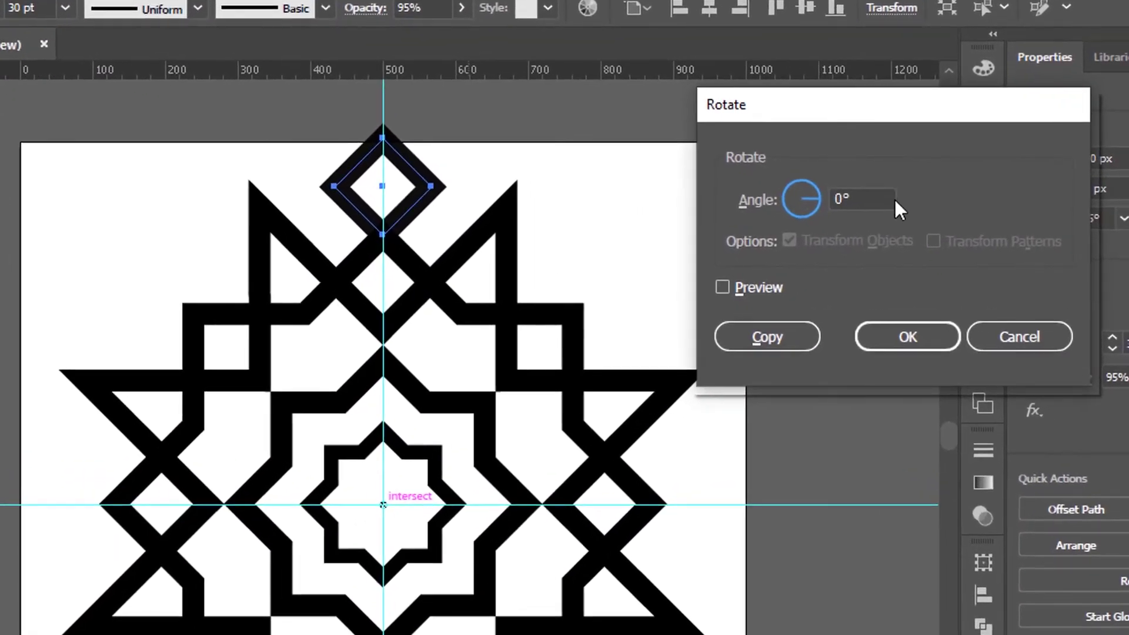
drag(893, 205, 846, 204)
text(45)
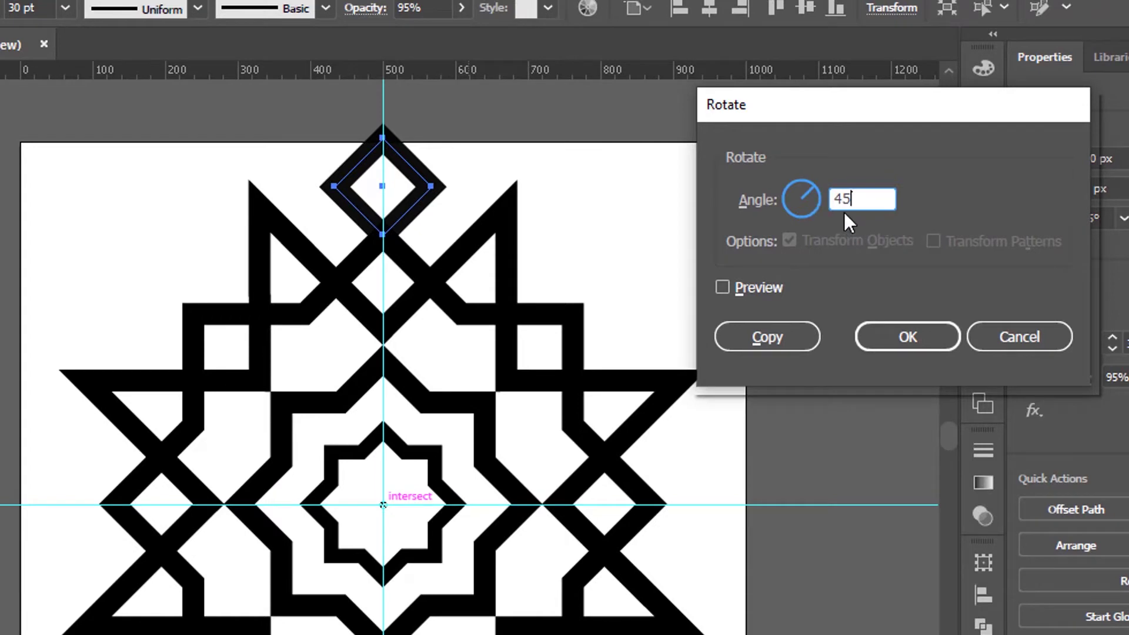
click(784, 336)
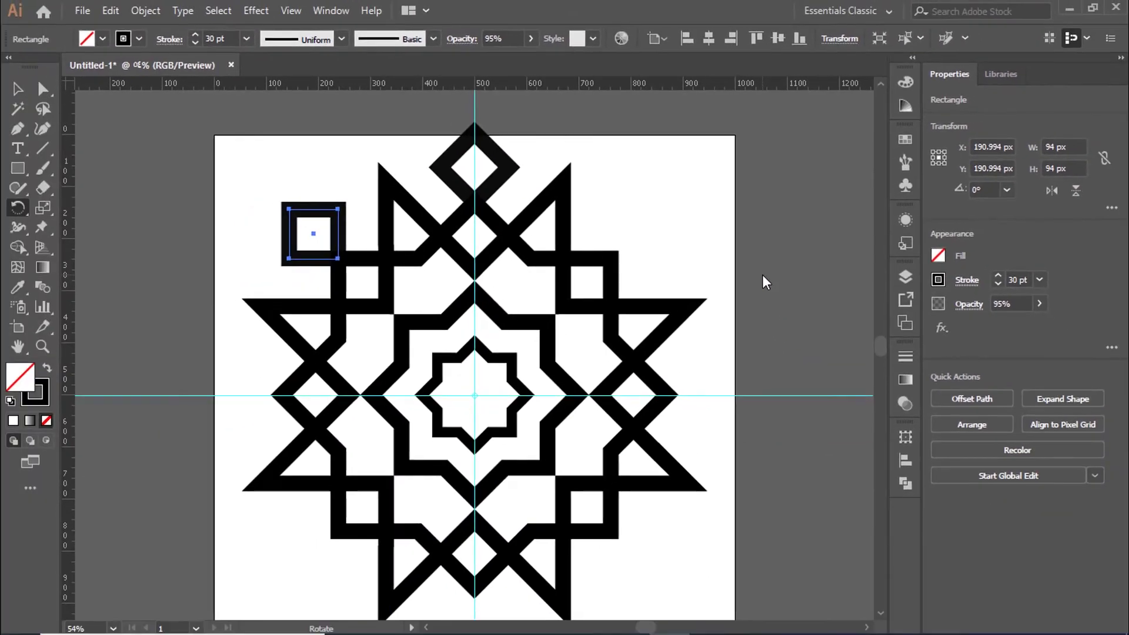
Repeat the 45° rotated copy three more times to complete the ring of diamonds and squares
key(ctrl+d)
key(ctrl+d)
key(ctrl+d)
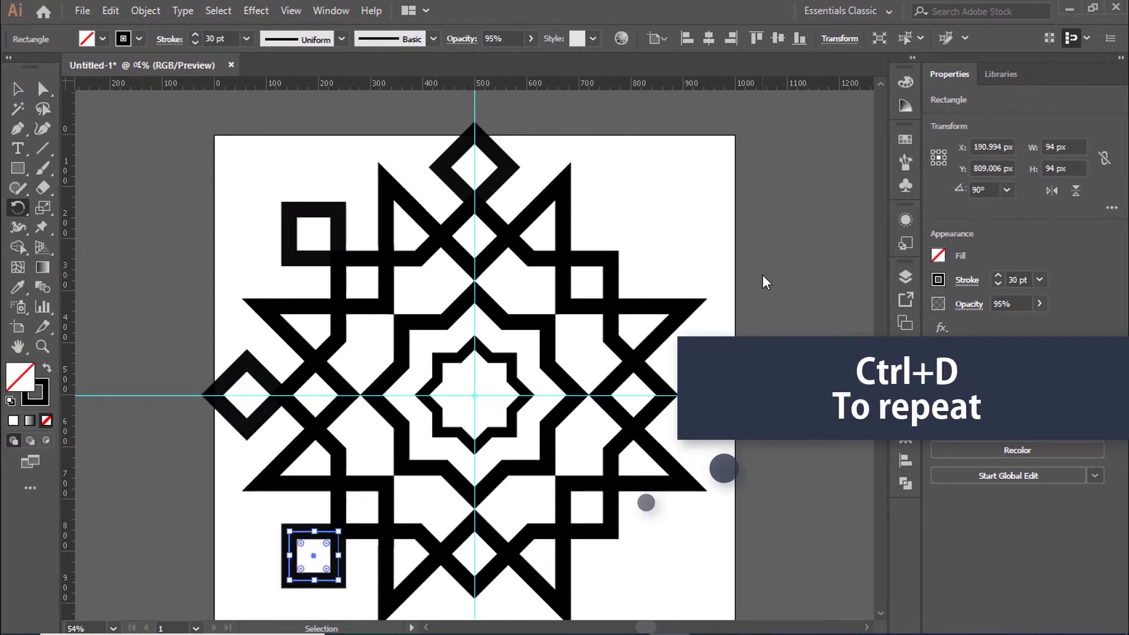
key(ctrl+d)
key(ctrl+d)
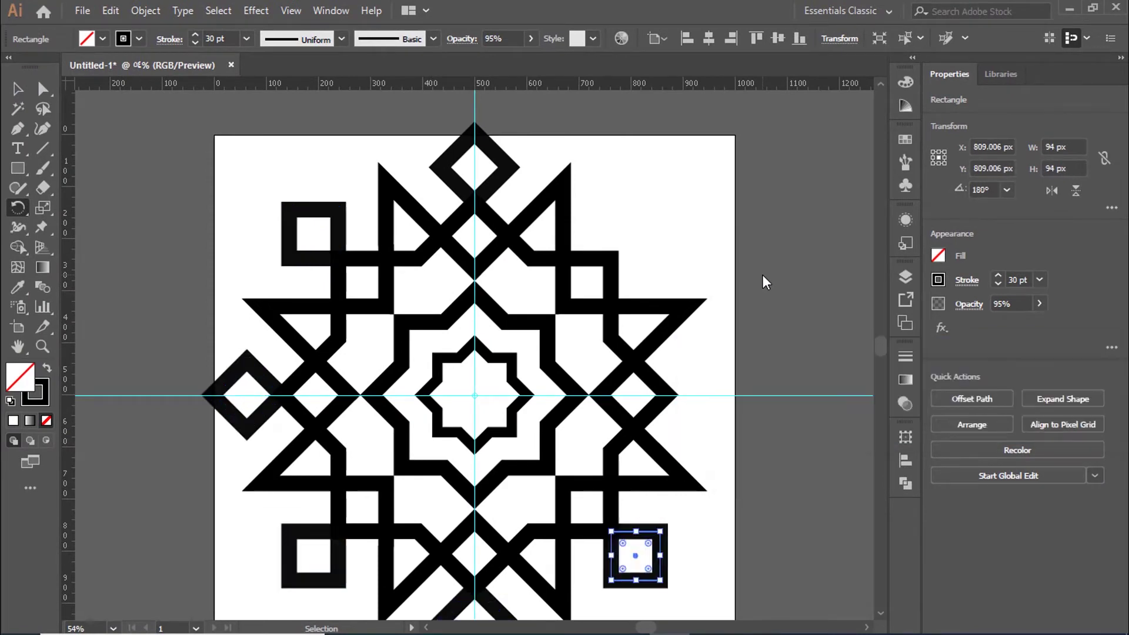
key(ctrl+d)
key(ctrl+d)
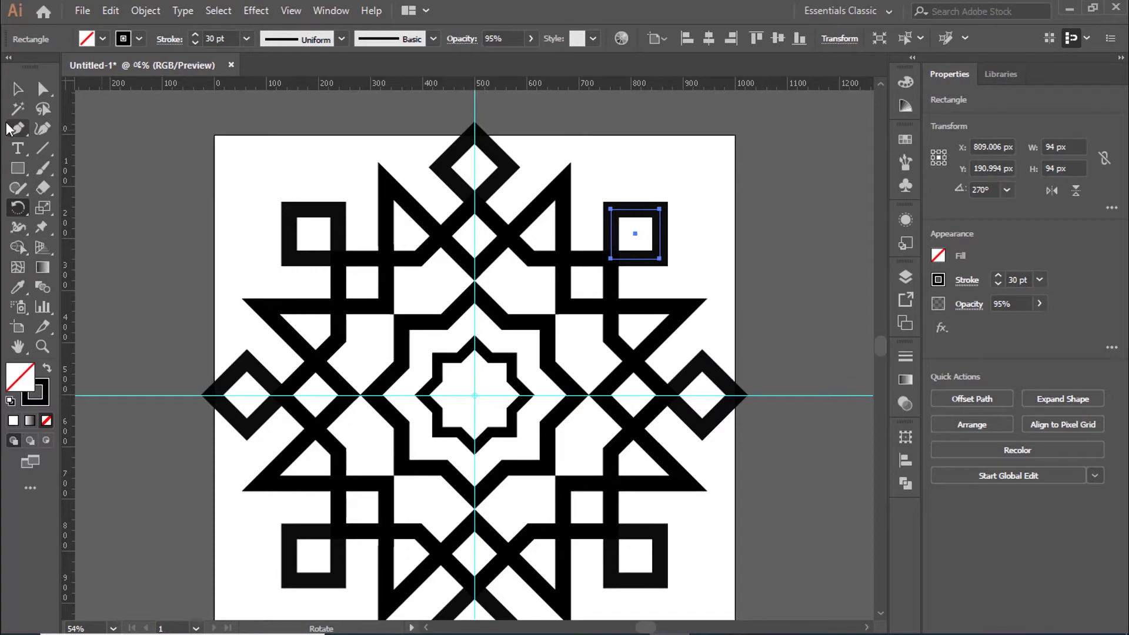
key(v)
click(729, 165)
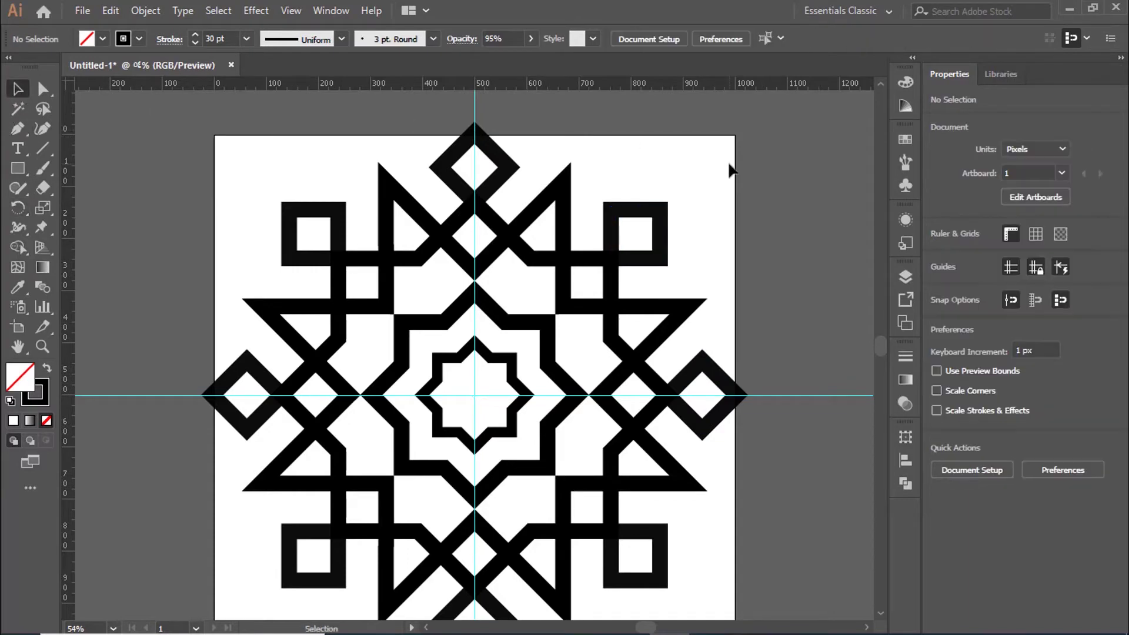
scroll(729, 170, down, 2)
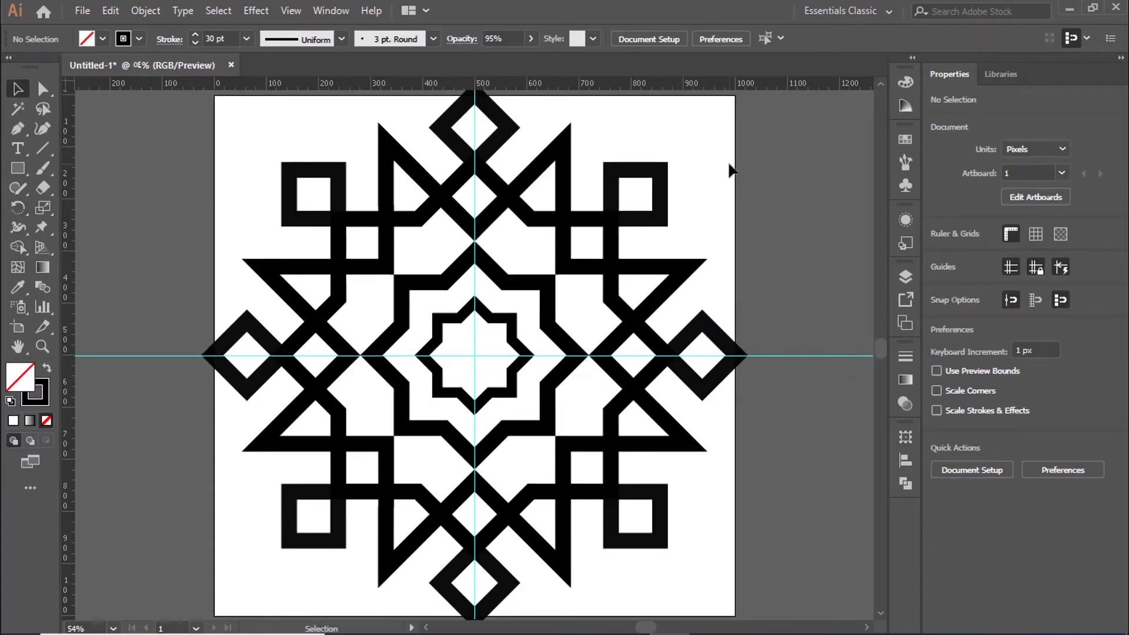
Select the entire star pattern, scale it to 974 px square, and copy it
key(ctrl+minus)
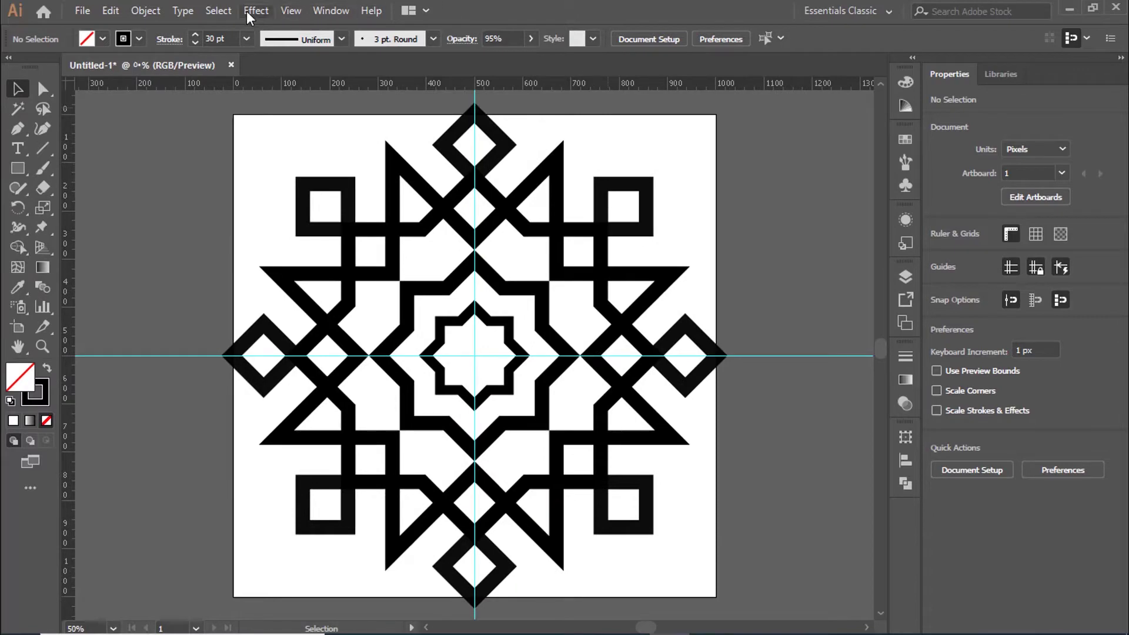
click(217, 10)
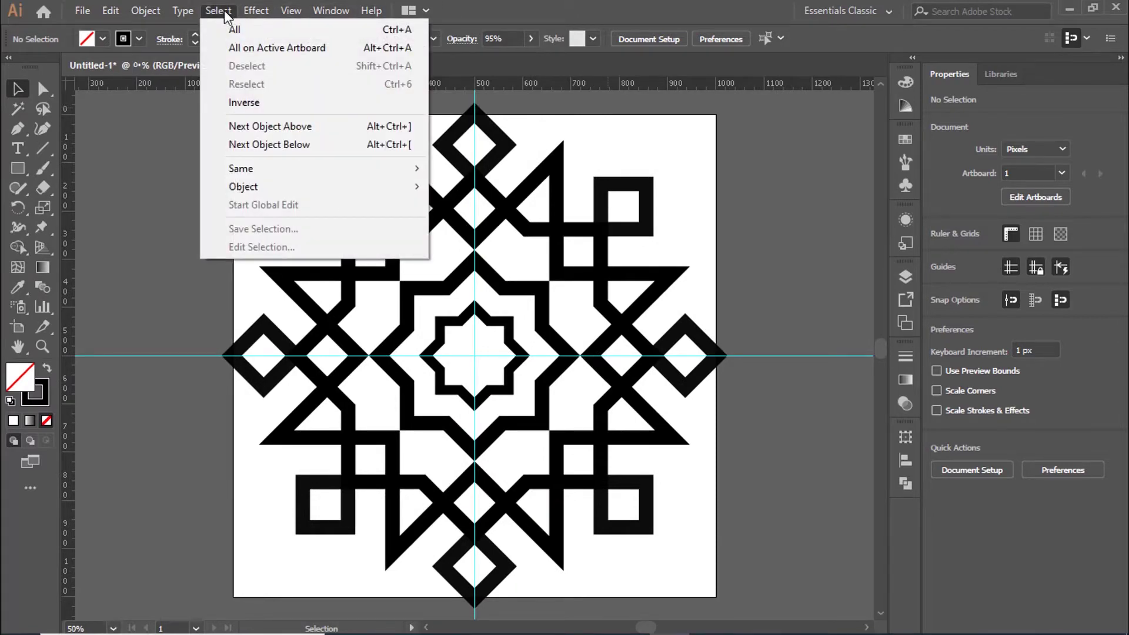
click(228, 30)
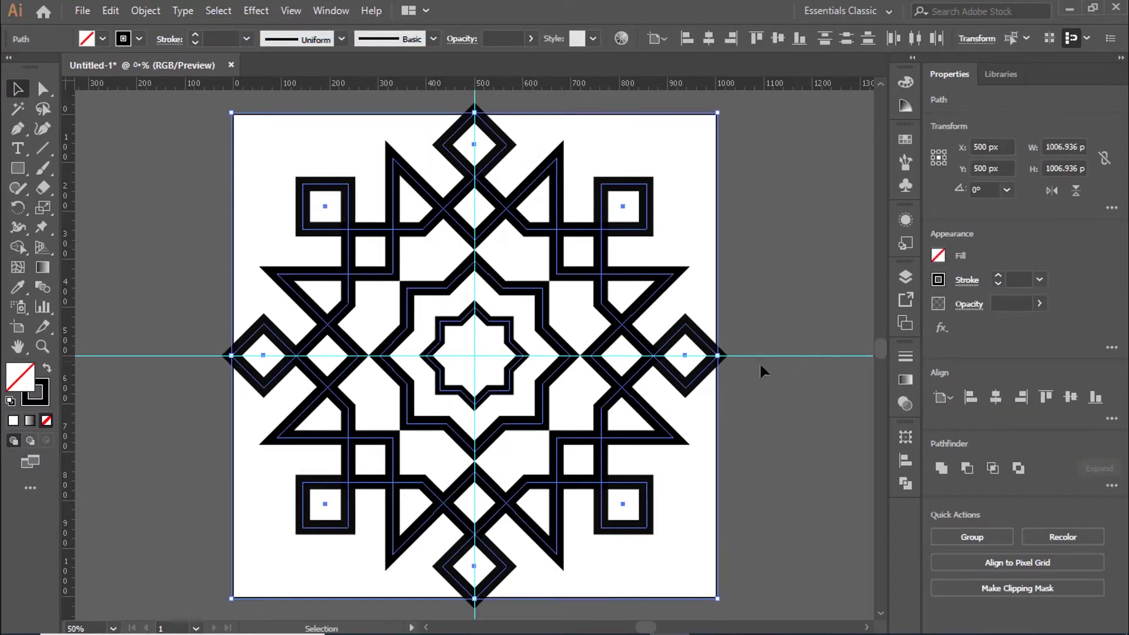
drag(717, 112, 710, 121)
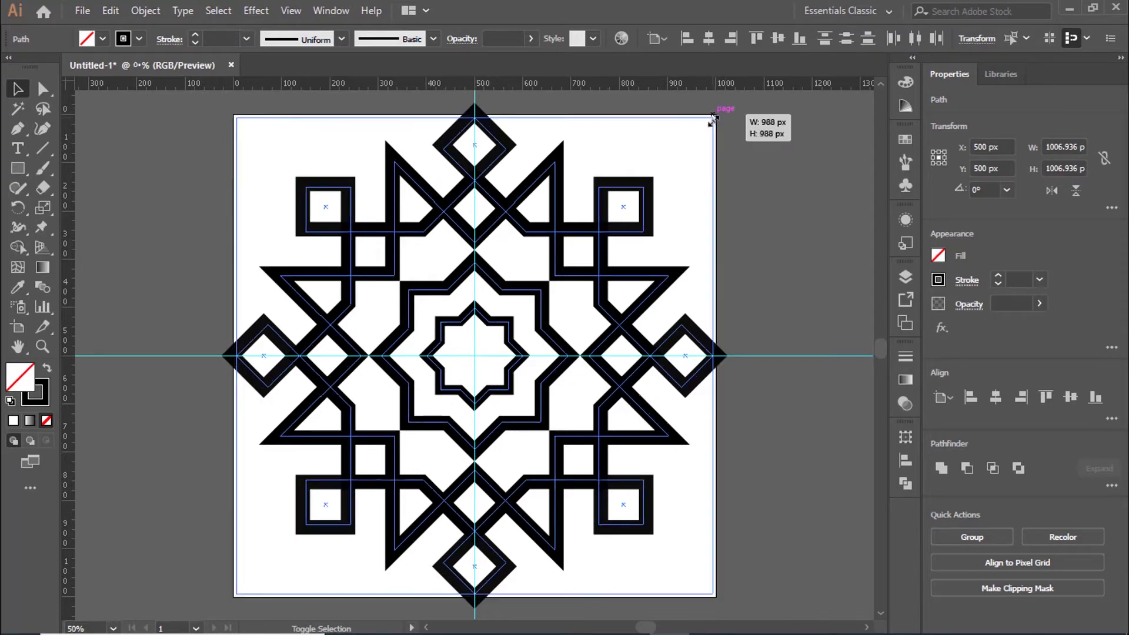
click(766, 173)
mouse_move(755, 111)
mouse_down()
mouse_move(263, 529)
mouse_move(259, 417)
mouse_up()
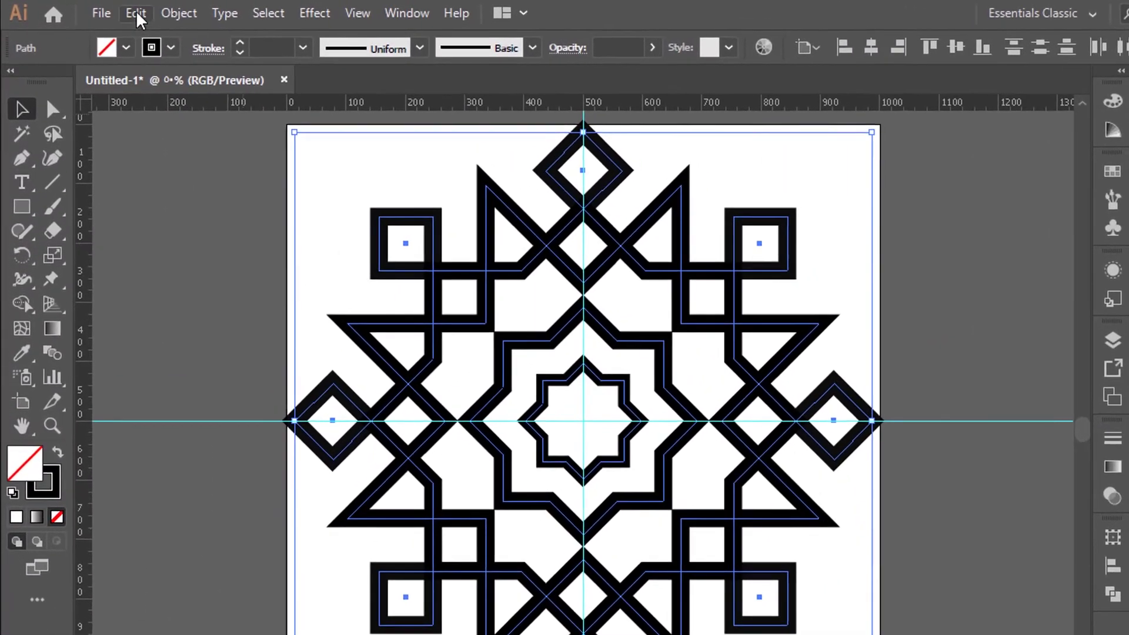
click(137, 14)
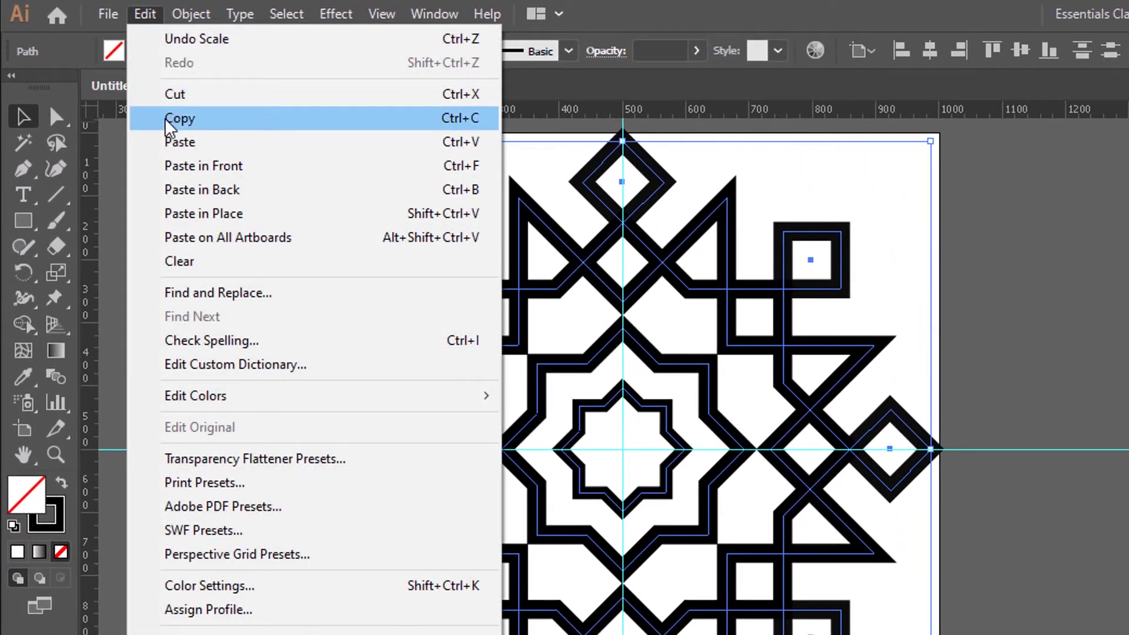
click(254, 134)
click(876, 188)
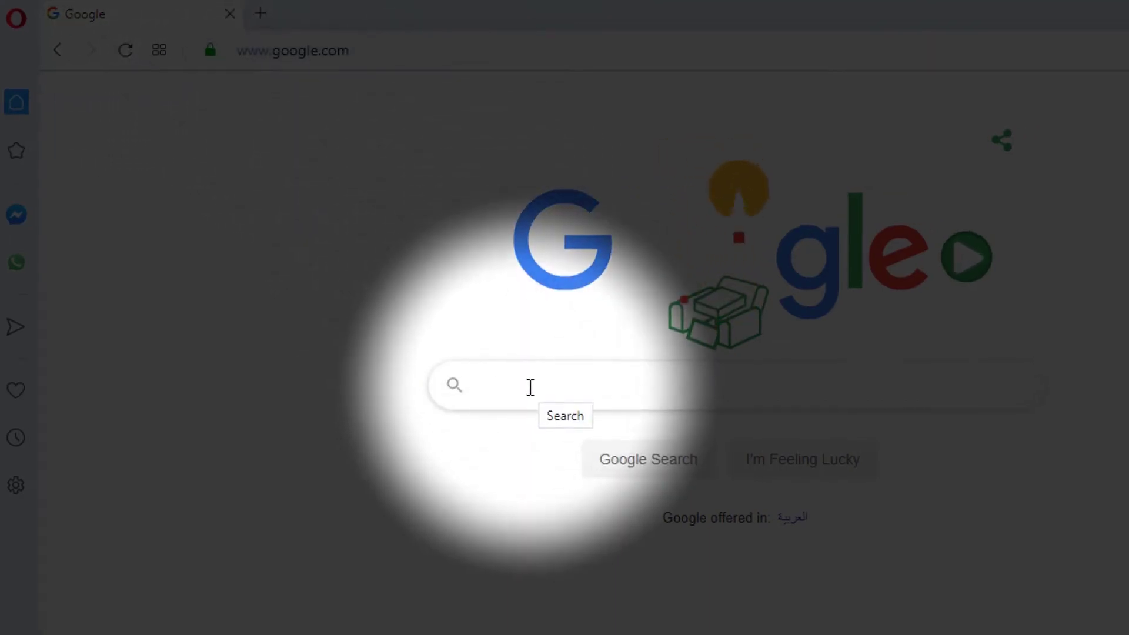
Search Google Images for 'splash' and filter the results to black
click(527, 383)
text(s)
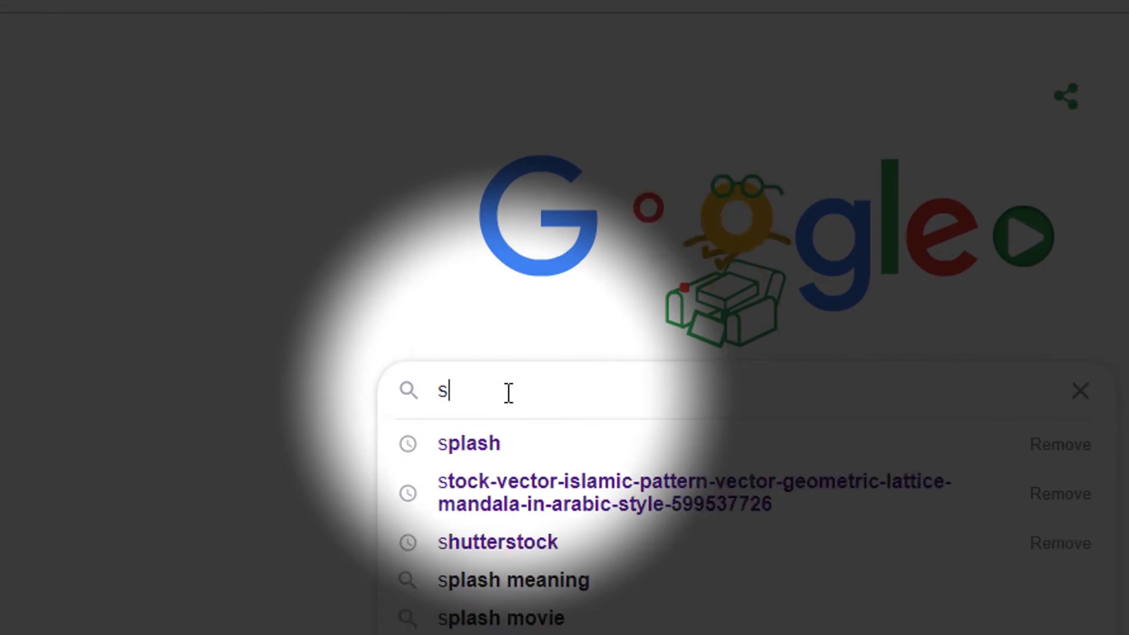
text(plas)
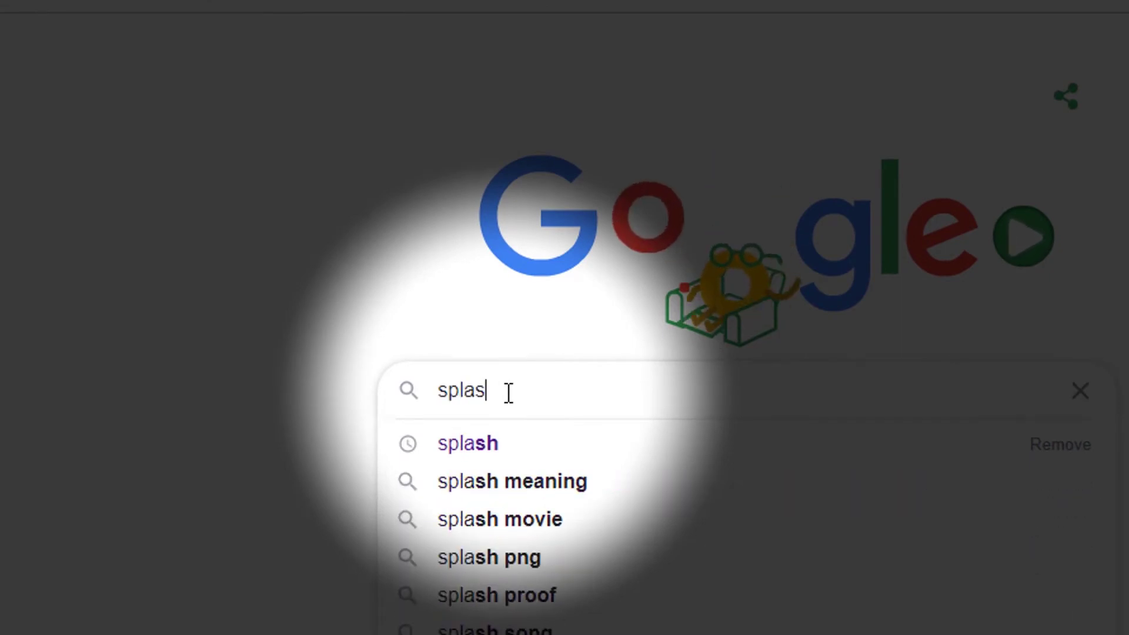
text(h)
click(506, 446)
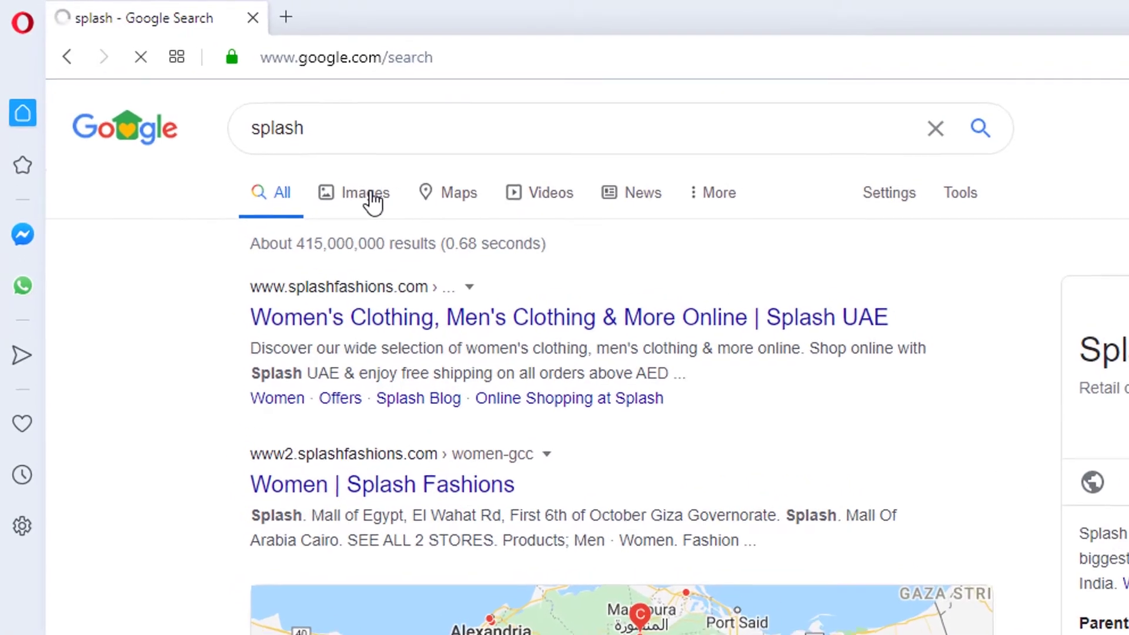
click(376, 200)
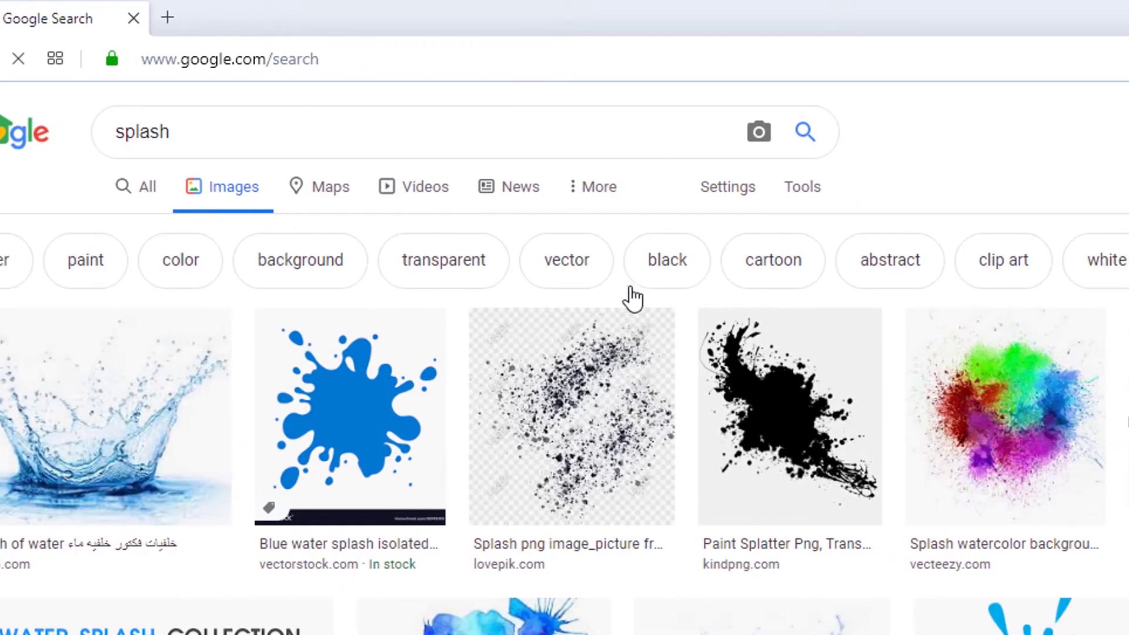
click(676, 277)
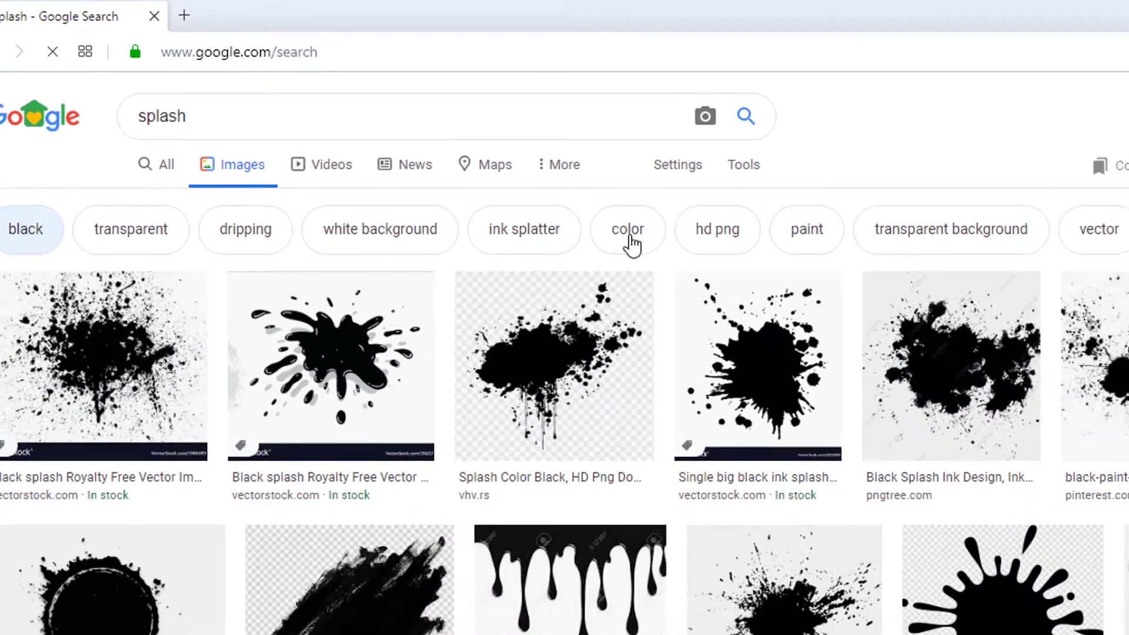
Open the hand-painted black ink splash preview and bring up its save options
scroll(576, 235, down, 2)
scroll(585, 270, down, 4)
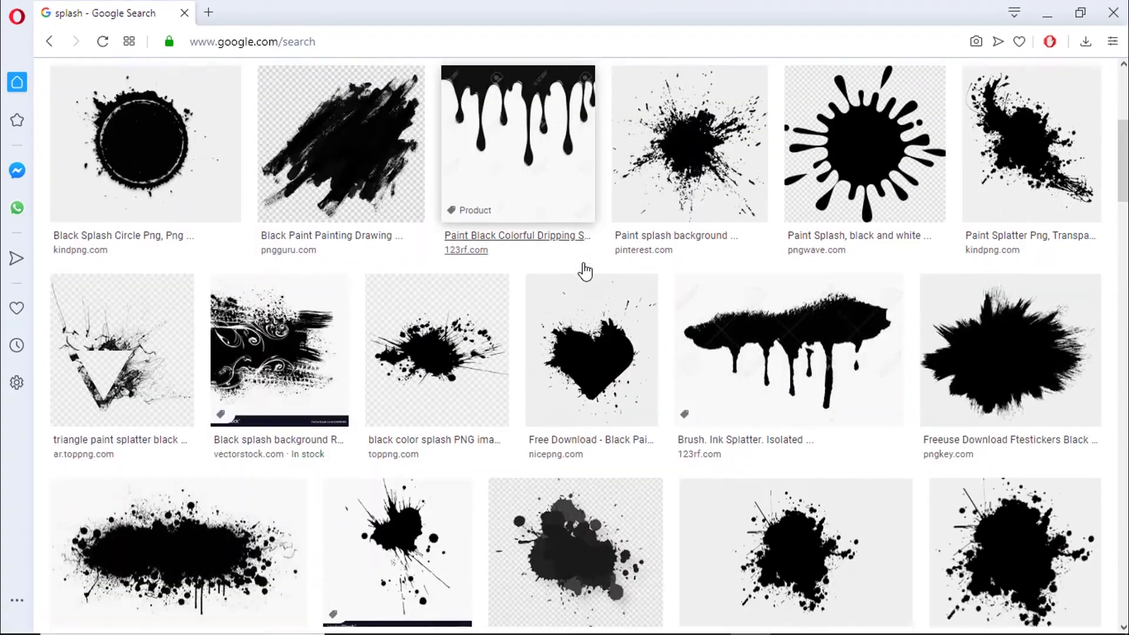
scroll(585, 270, down, 2)
scroll(599, 276, down, 3)
scroll(599, 276, down, 1)
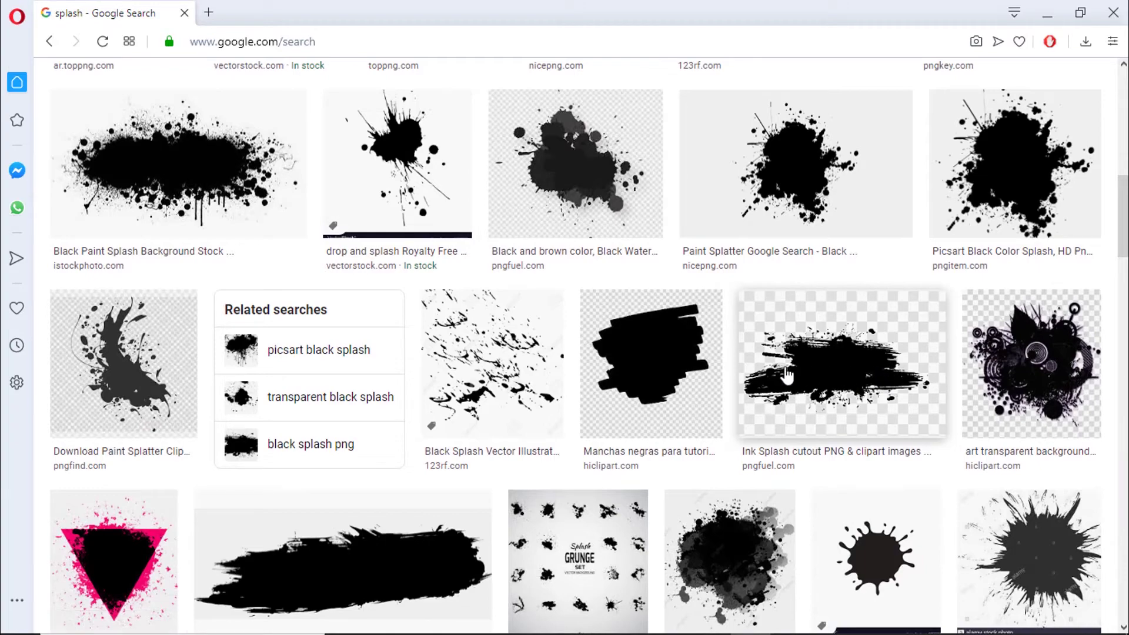
scroll(744, 464, down, 2)
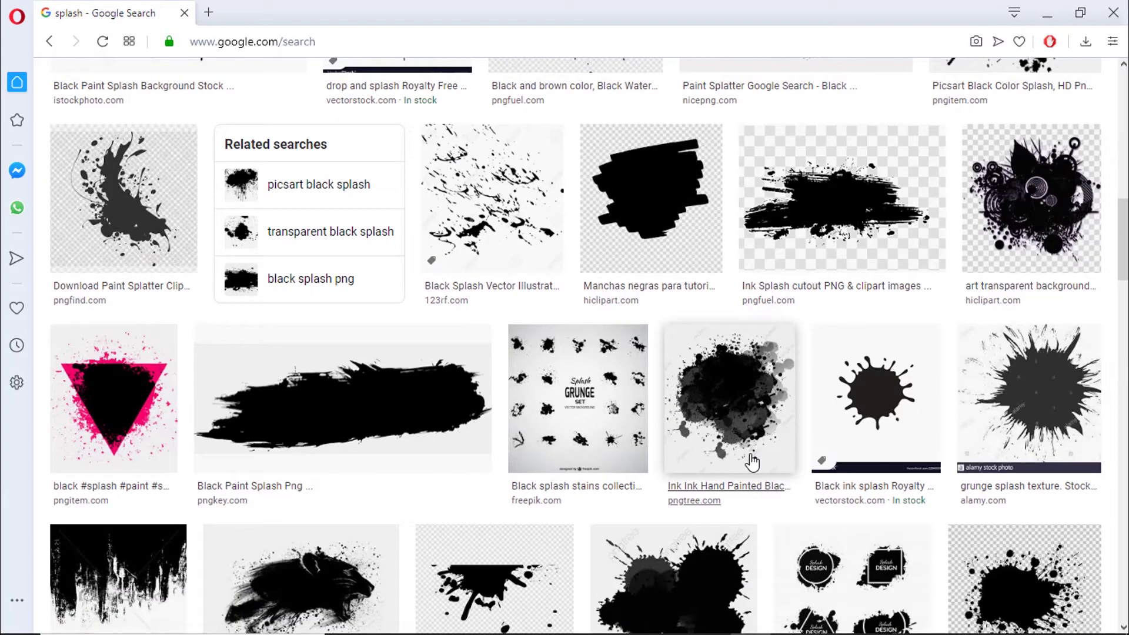
click(739, 414)
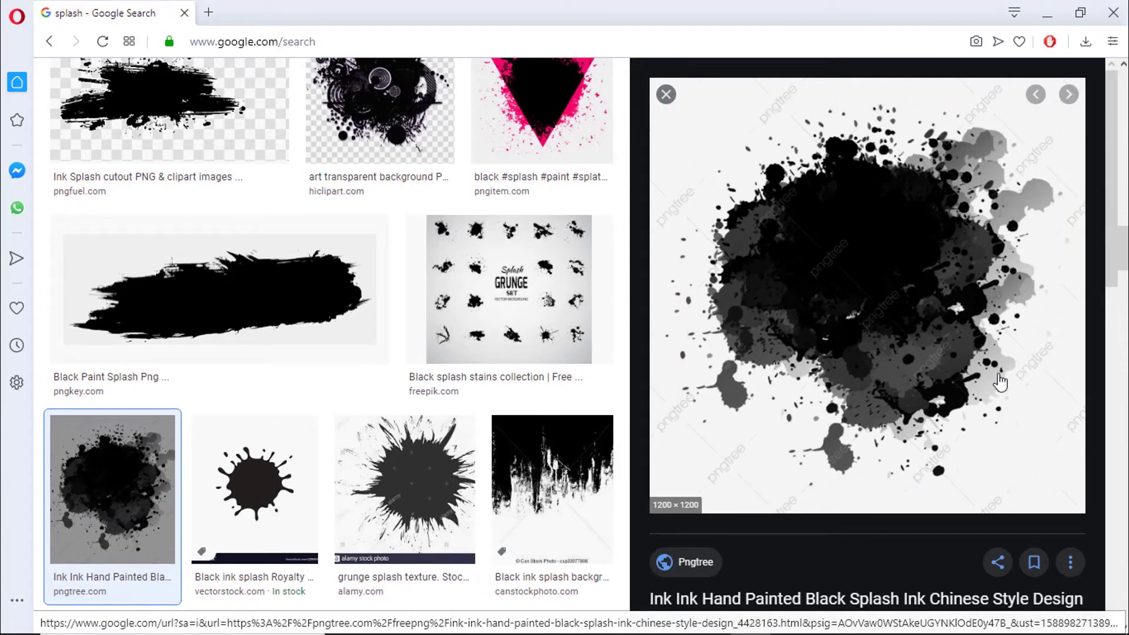
right_click(869, 269)
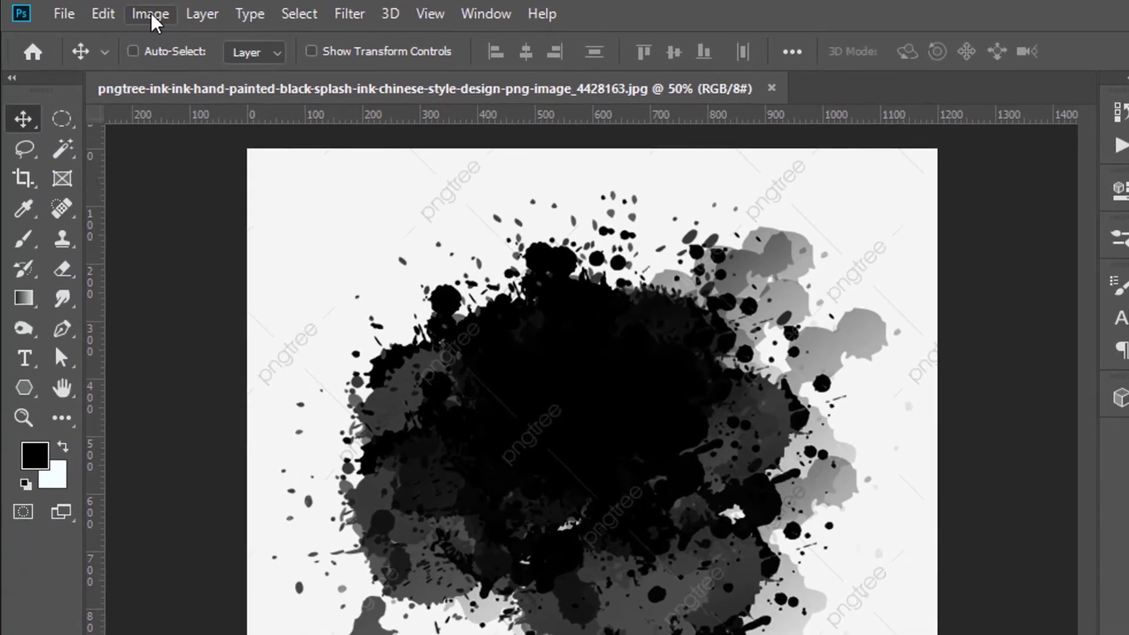
Apply Levels with input levels 16, 1.12 and 242 to the splash image
click(150, 14)
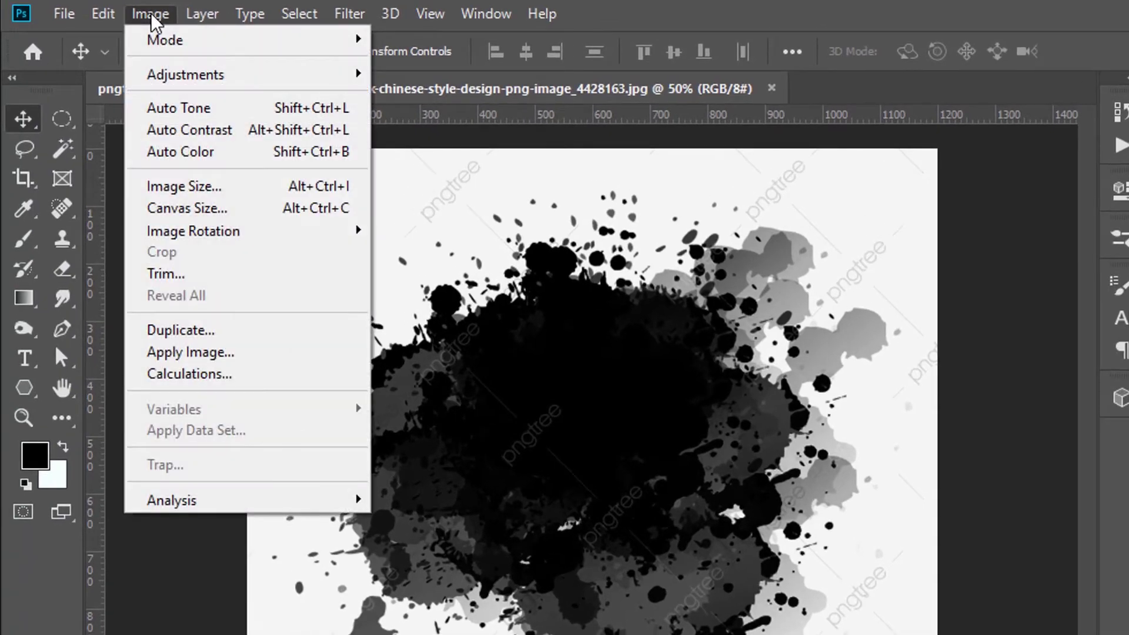
mouse_move(238, 95)
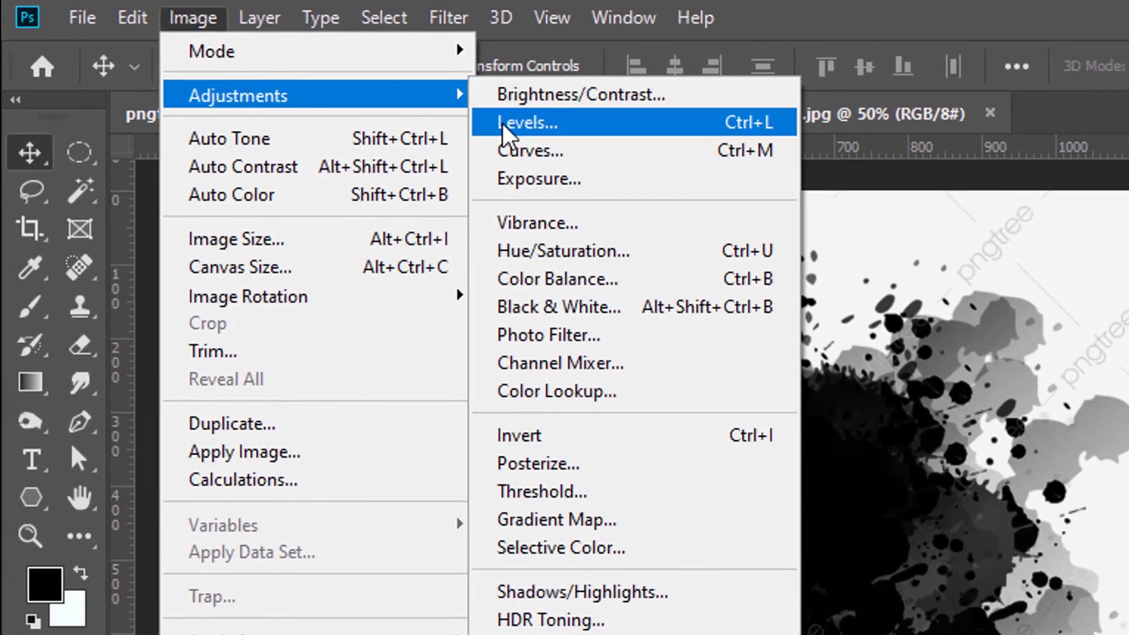
click(504, 128)
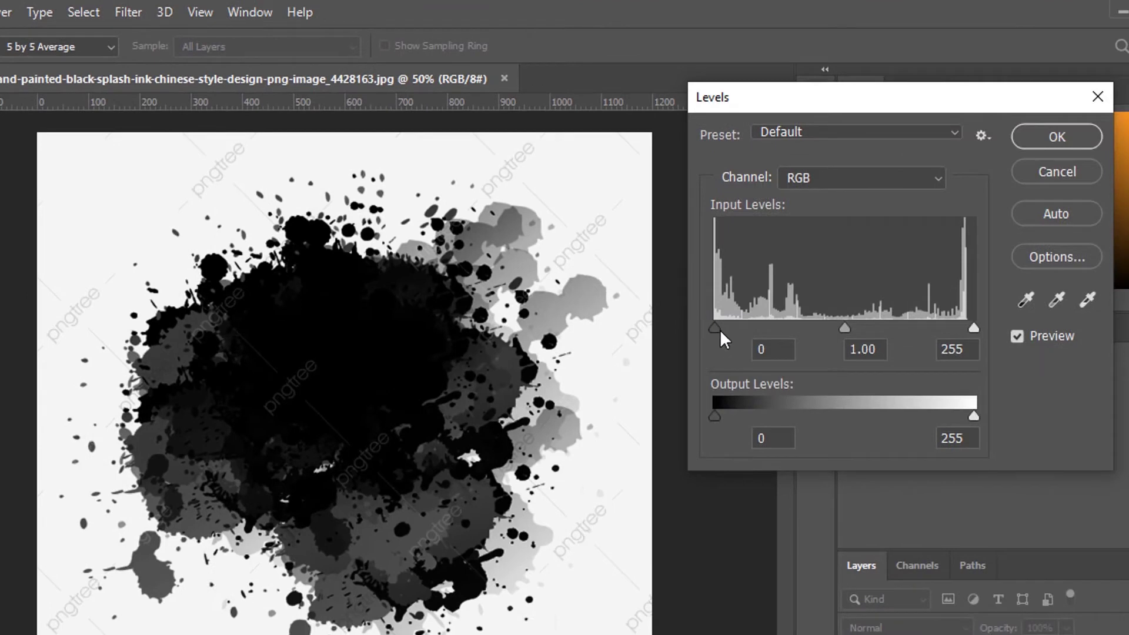
drag(720, 331, 732, 331)
double_click(768, 348)
drag(973, 328, 960, 328)
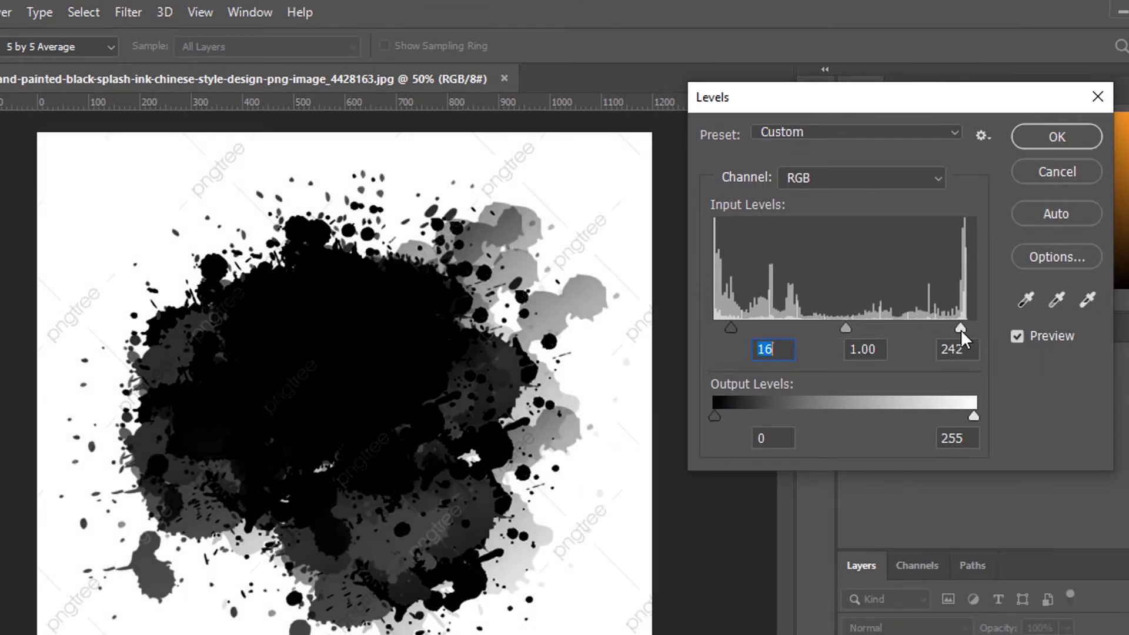
drag(845, 329, 837, 329)
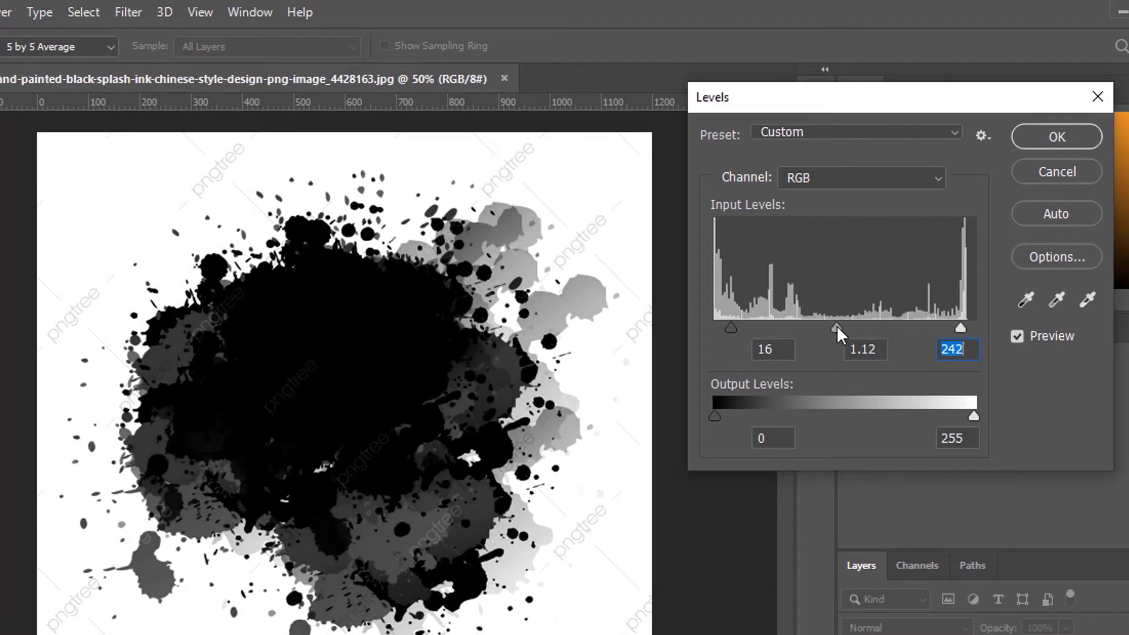
click(838, 328)
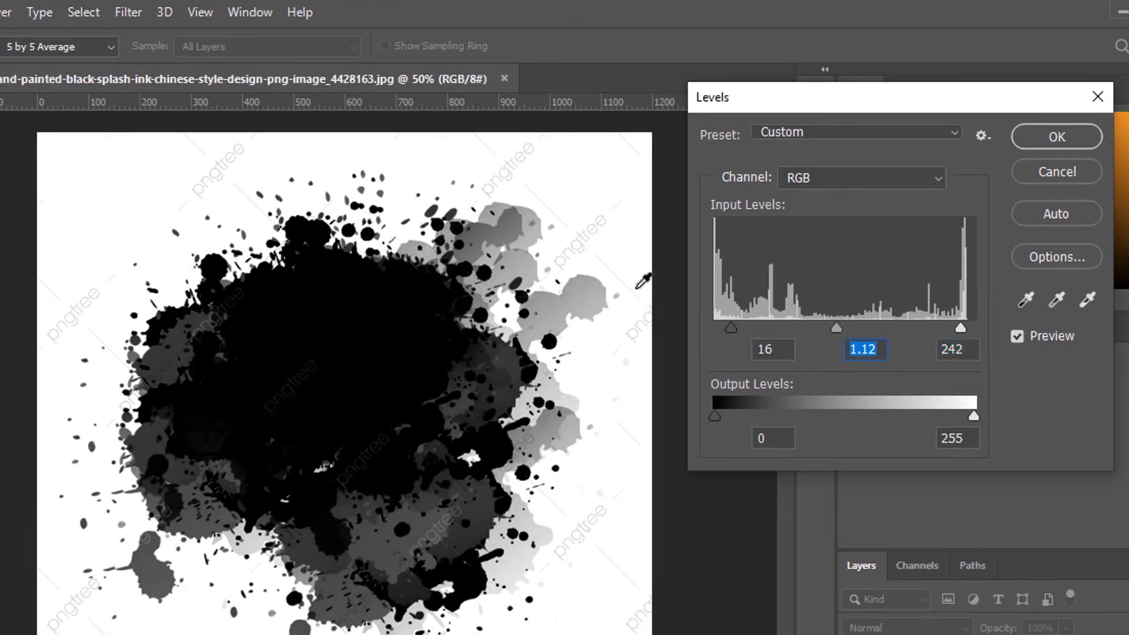
click(1075, 132)
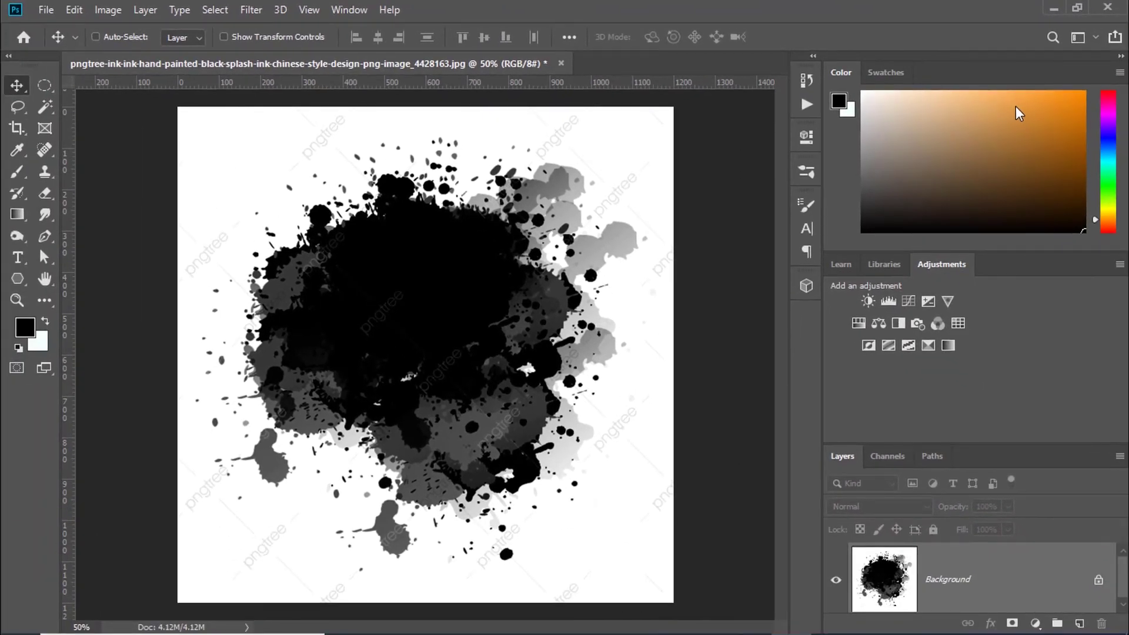
click(74, 10)
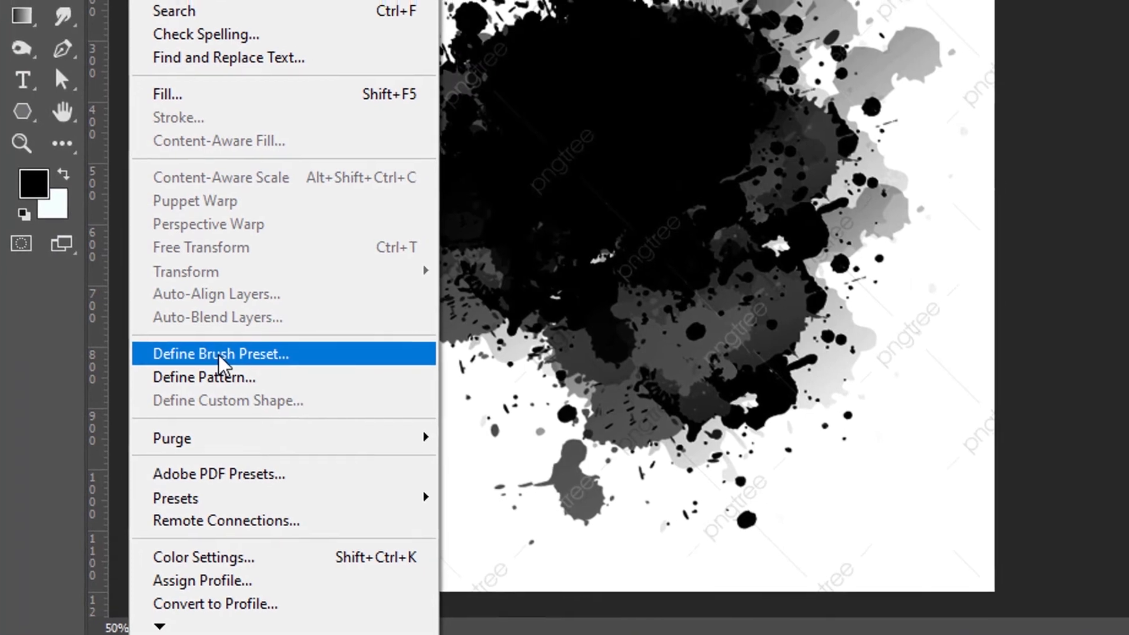
Define a brush preset named 'splash' from the ink splash image
click(219, 355)
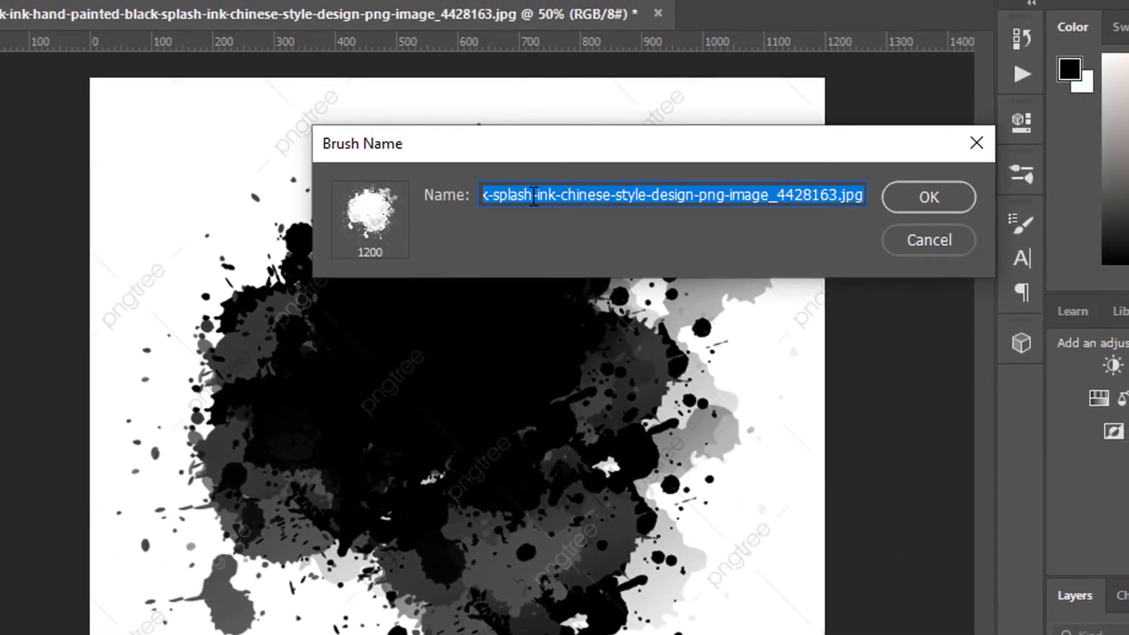
text(splash)
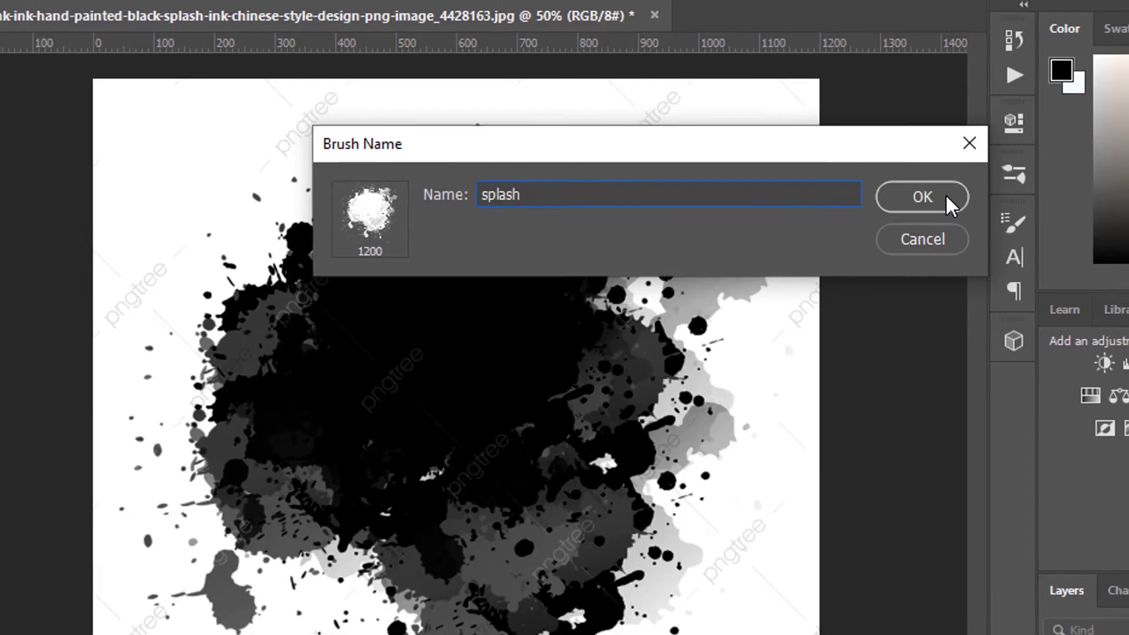
click(957, 202)
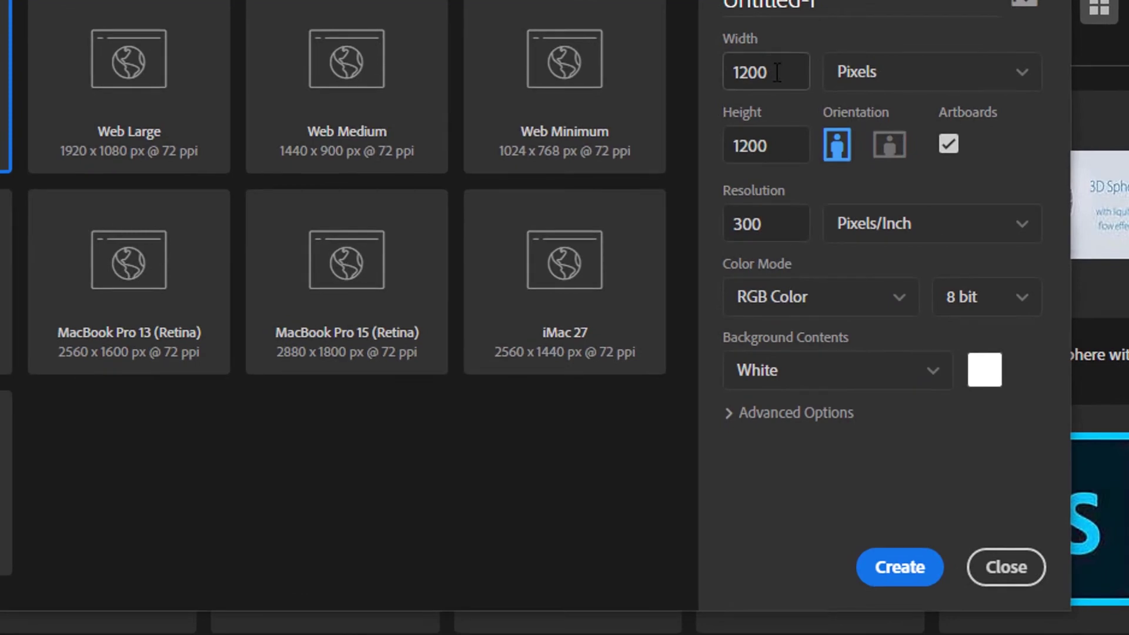
Create the 1200 × 1200 px document and paste the star pattern into it as pixels
click(899, 573)
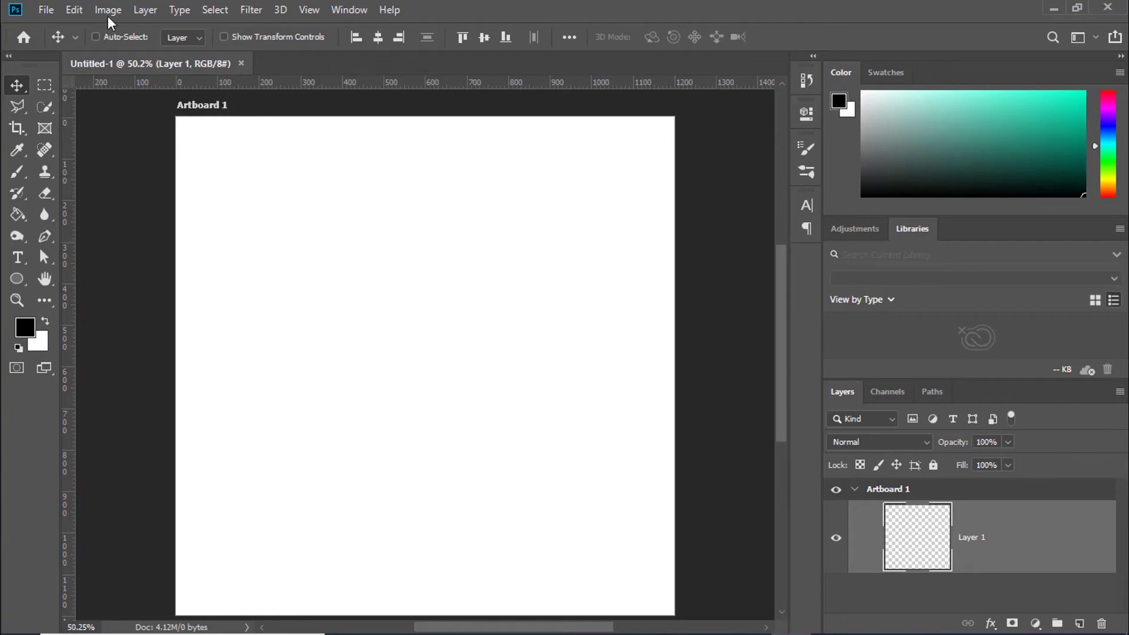
click(74, 10)
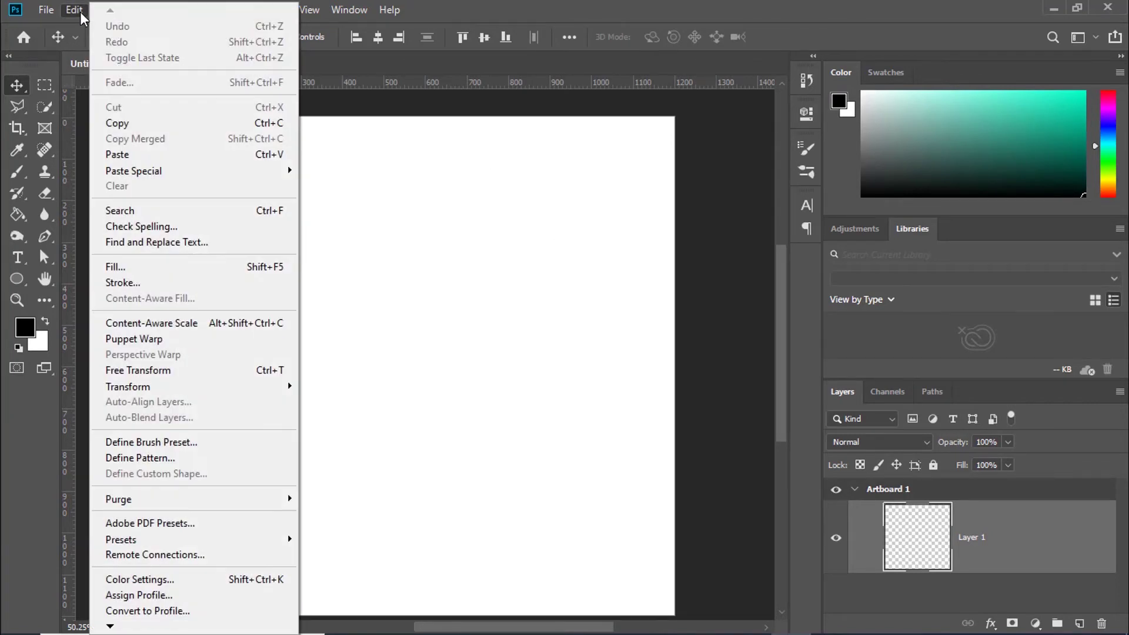
click(119, 155)
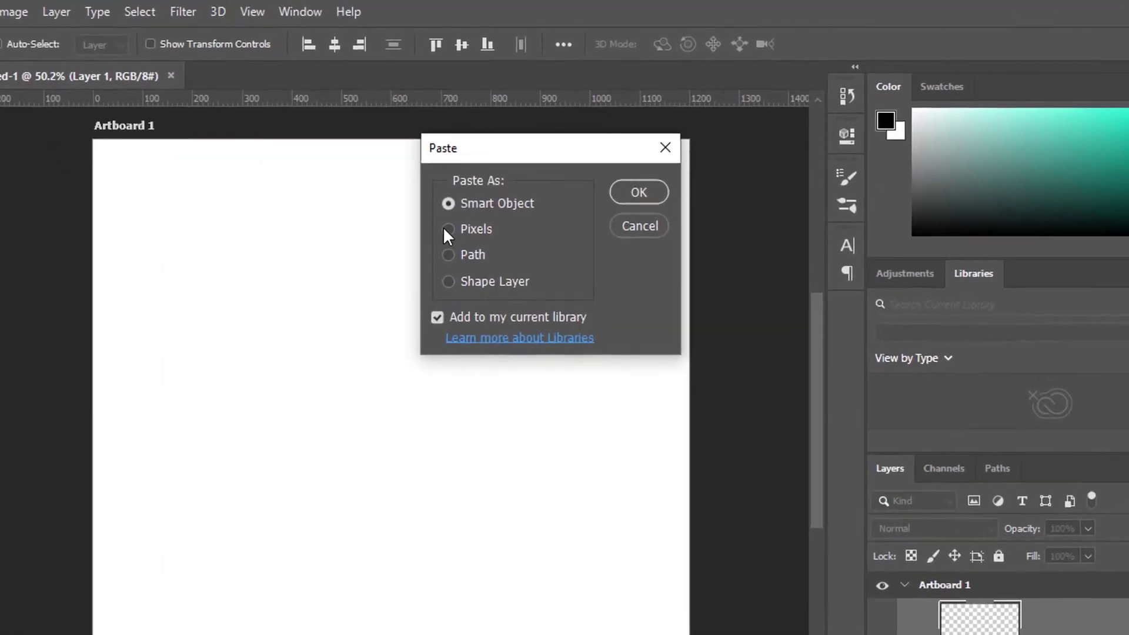
click(447, 231)
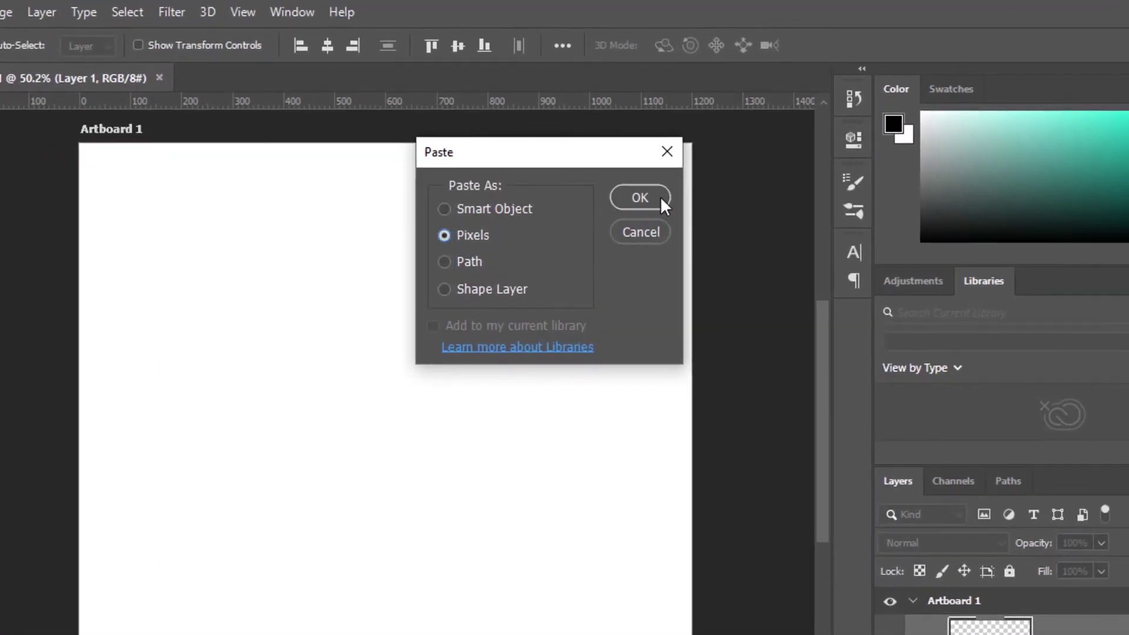
click(641, 197)
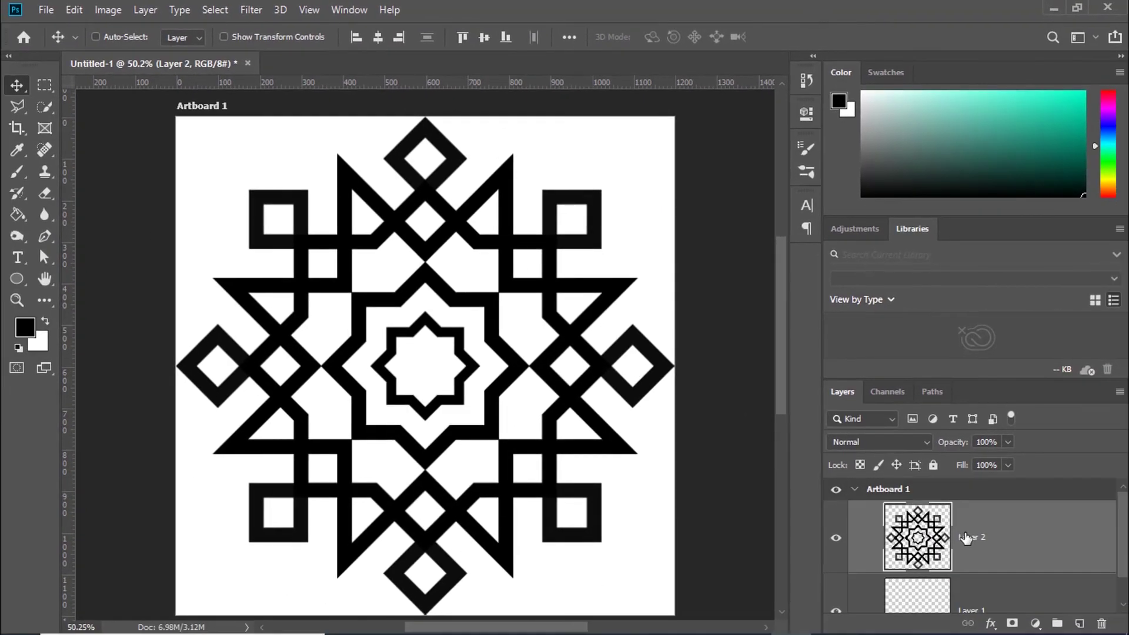
Free-transform Layer 2's pattern inward from both sides to about 94%, then centre it horizontally
key(ctrl+t)
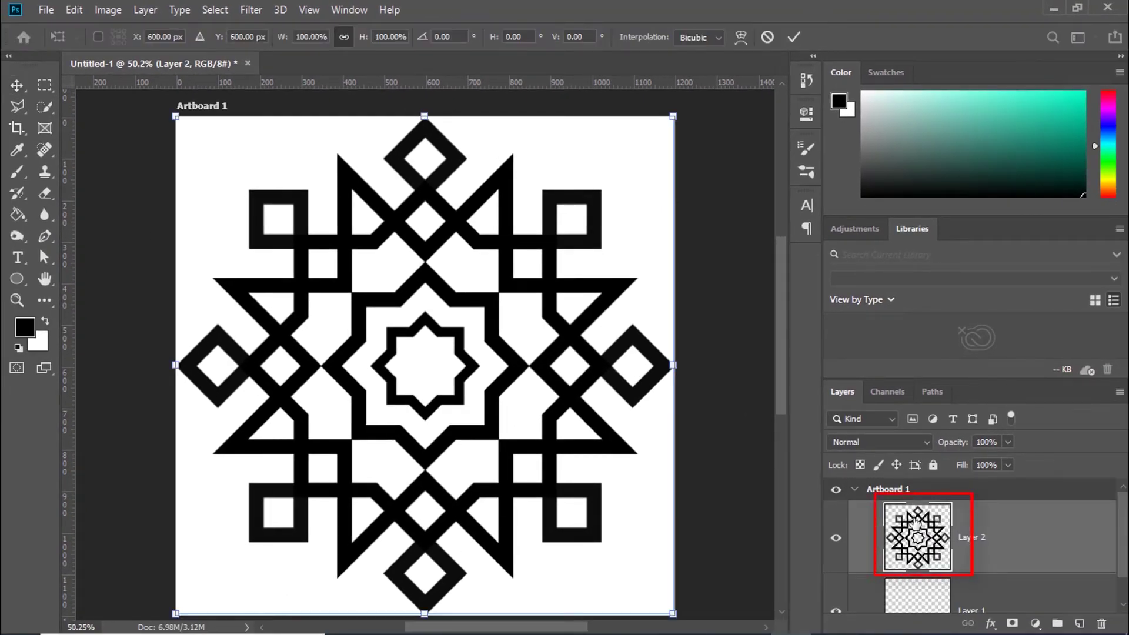
drag(674, 367, 653, 367)
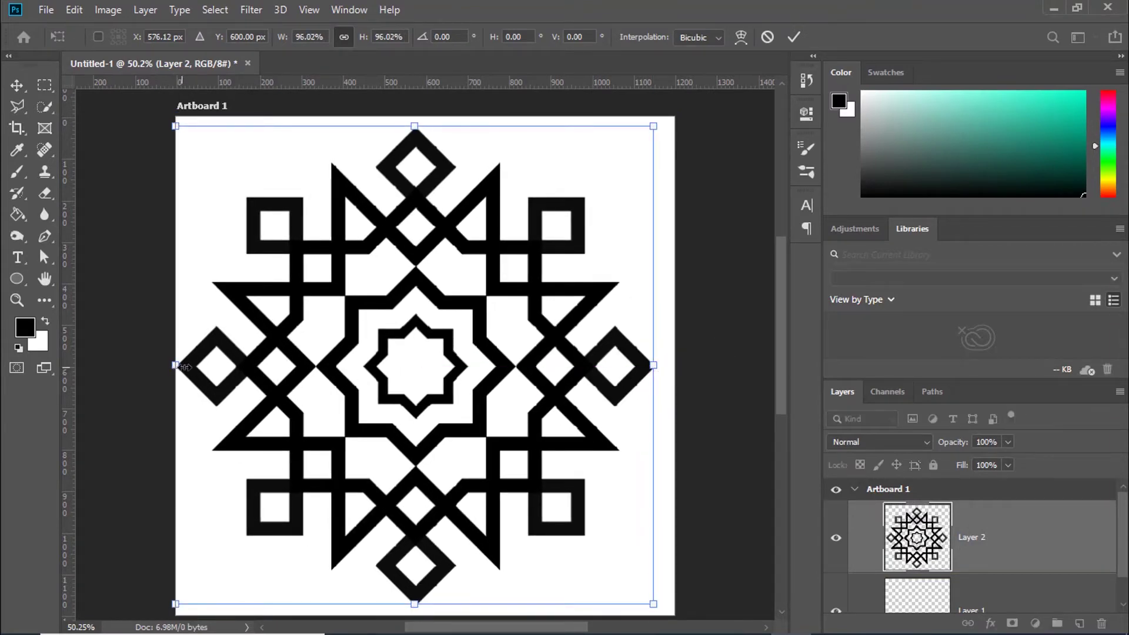
drag(177, 365, 185, 365)
click(793, 37)
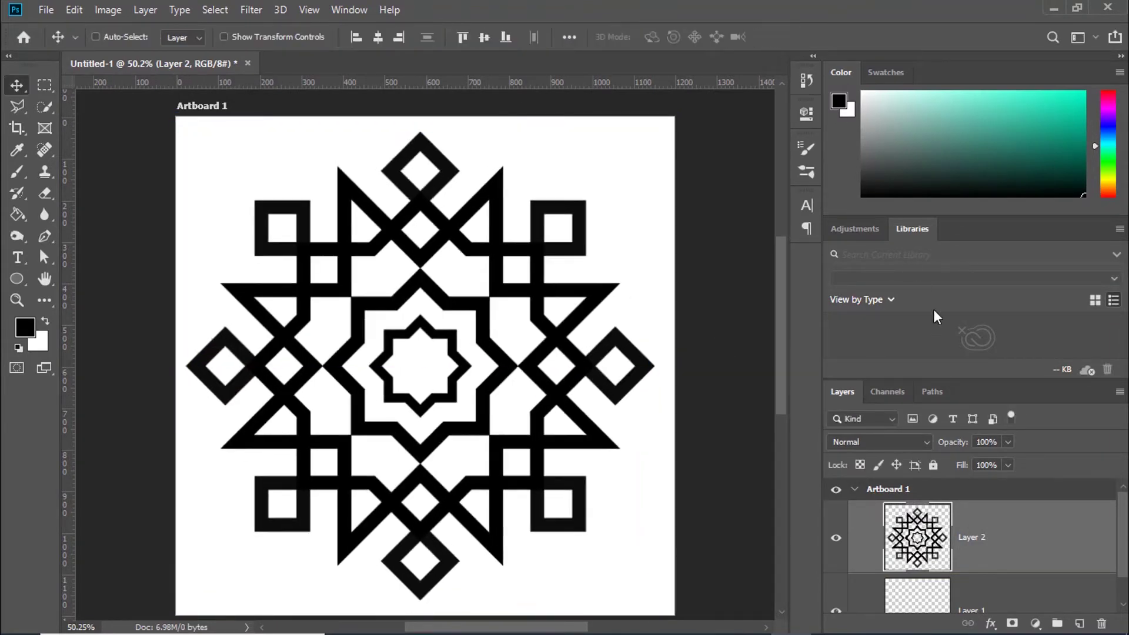
click(378, 37)
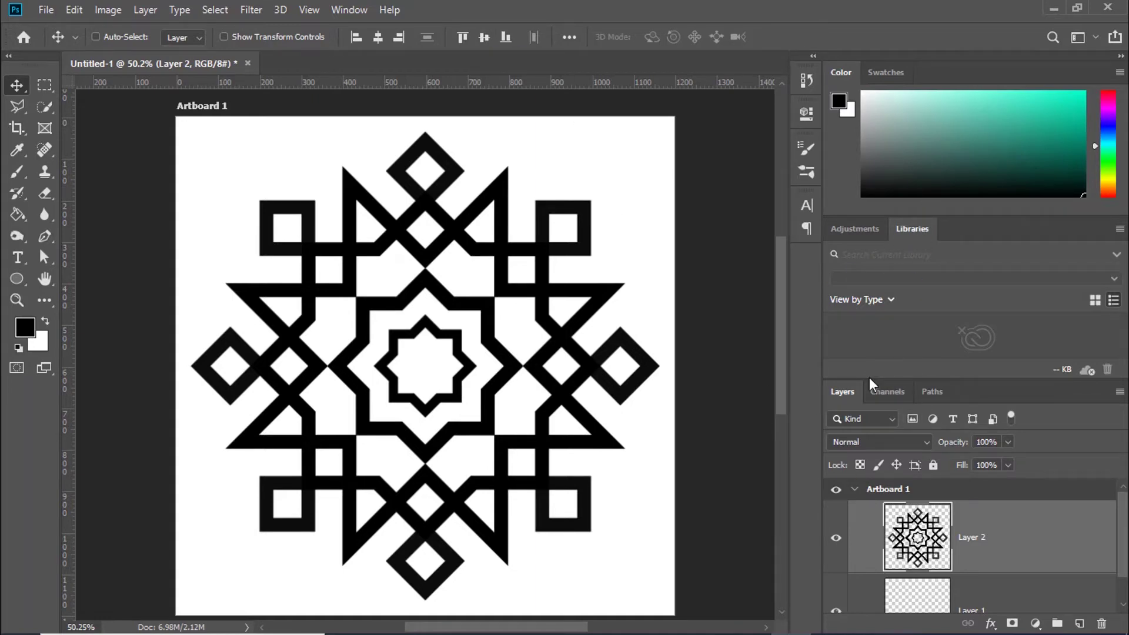
drag(868, 379, 868, 368)
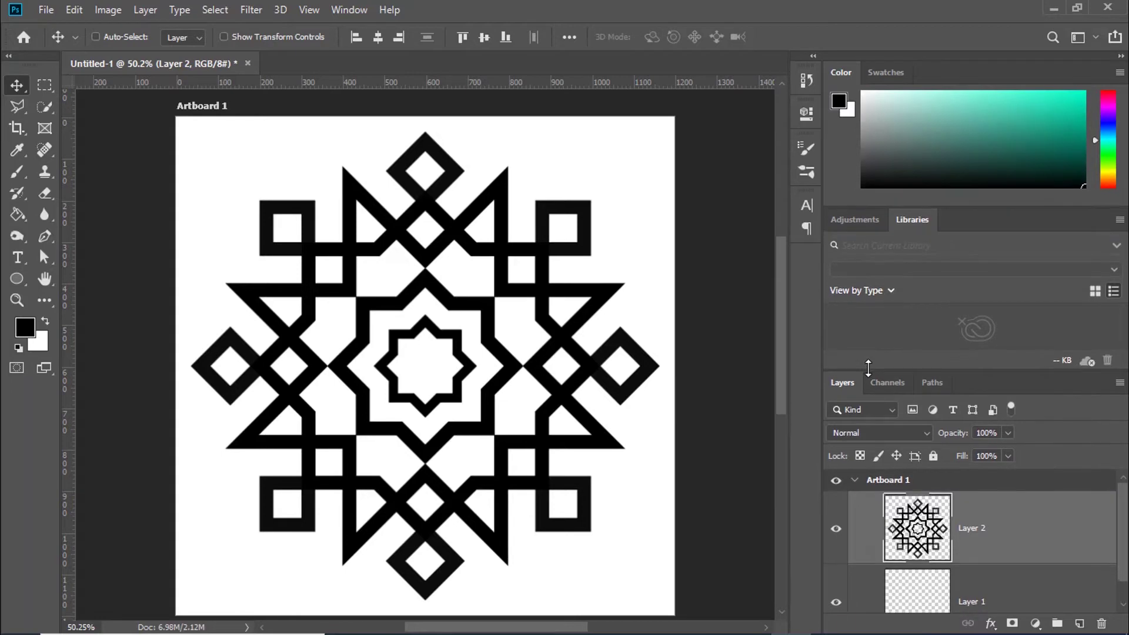
click(855, 221)
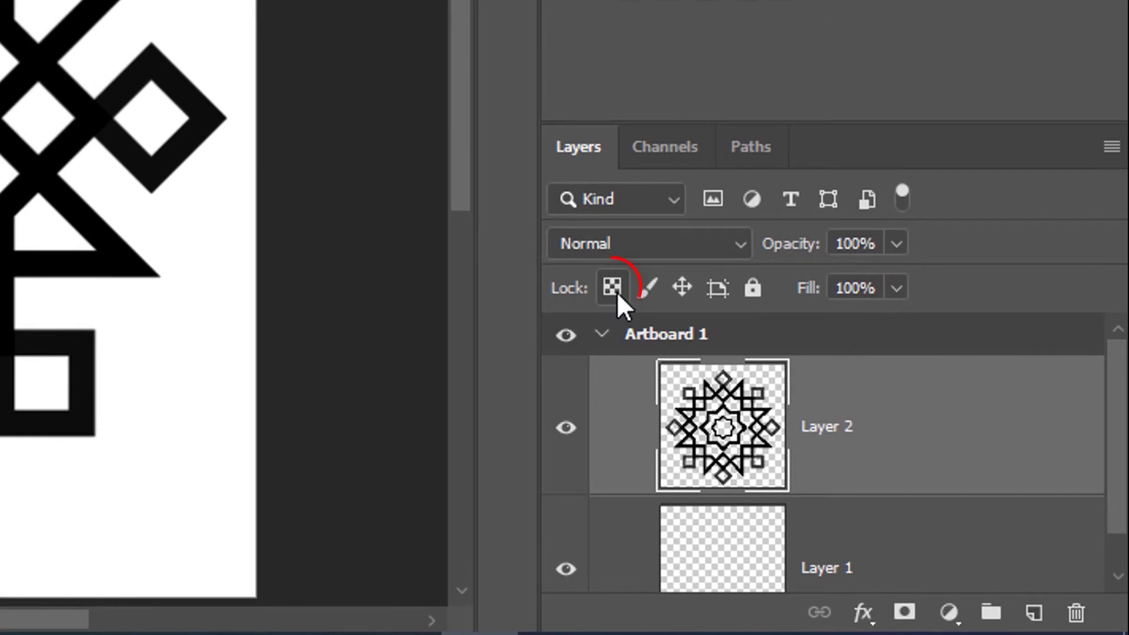
Lock Layer 2's transparent pixels and set the splash brush to 376 px size and 612% spacing
click(617, 292)
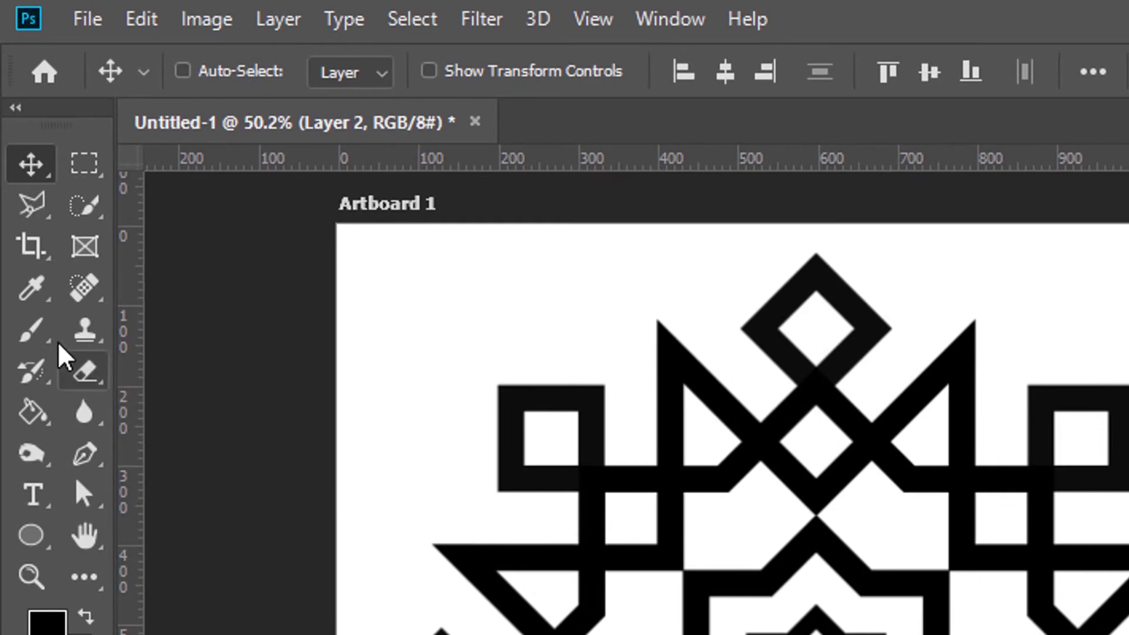
click(33, 330)
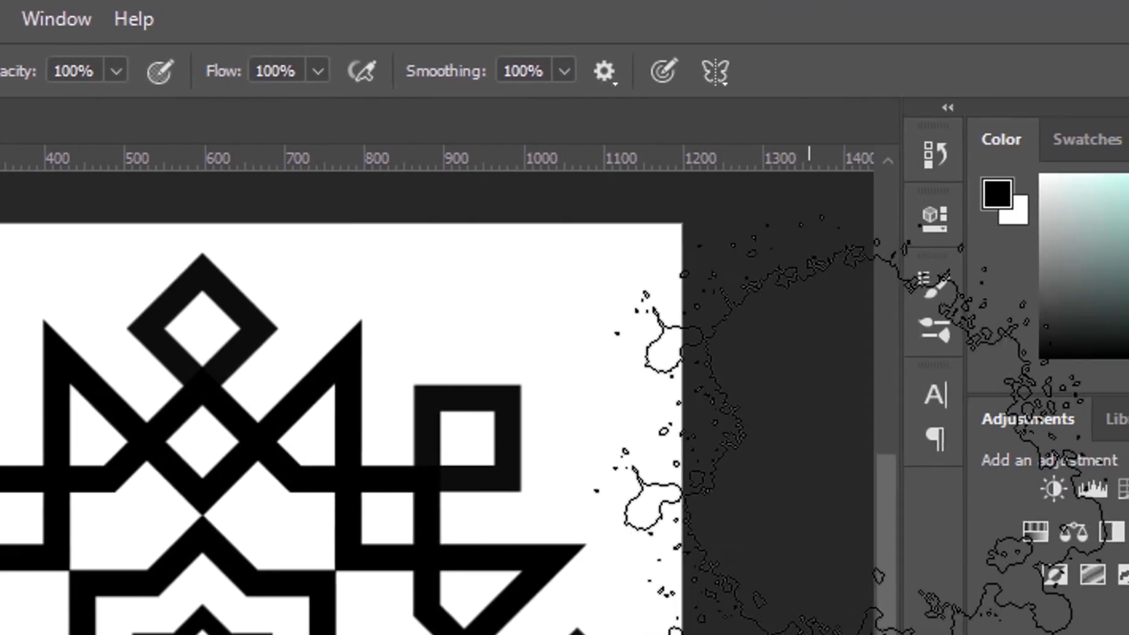
click(924, 334)
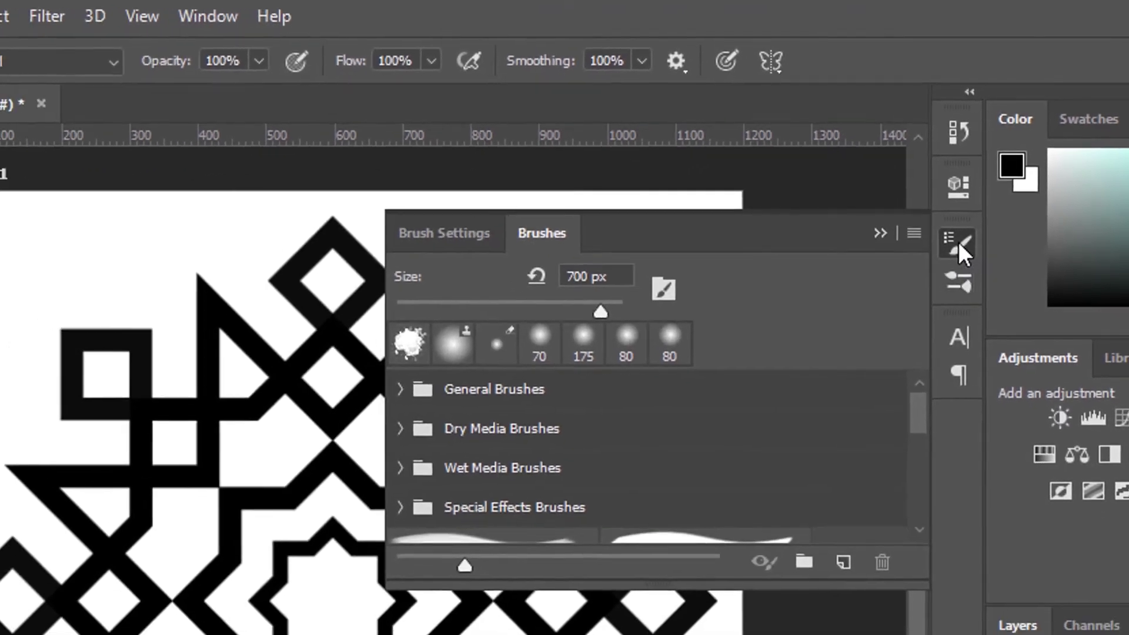
click(938, 272)
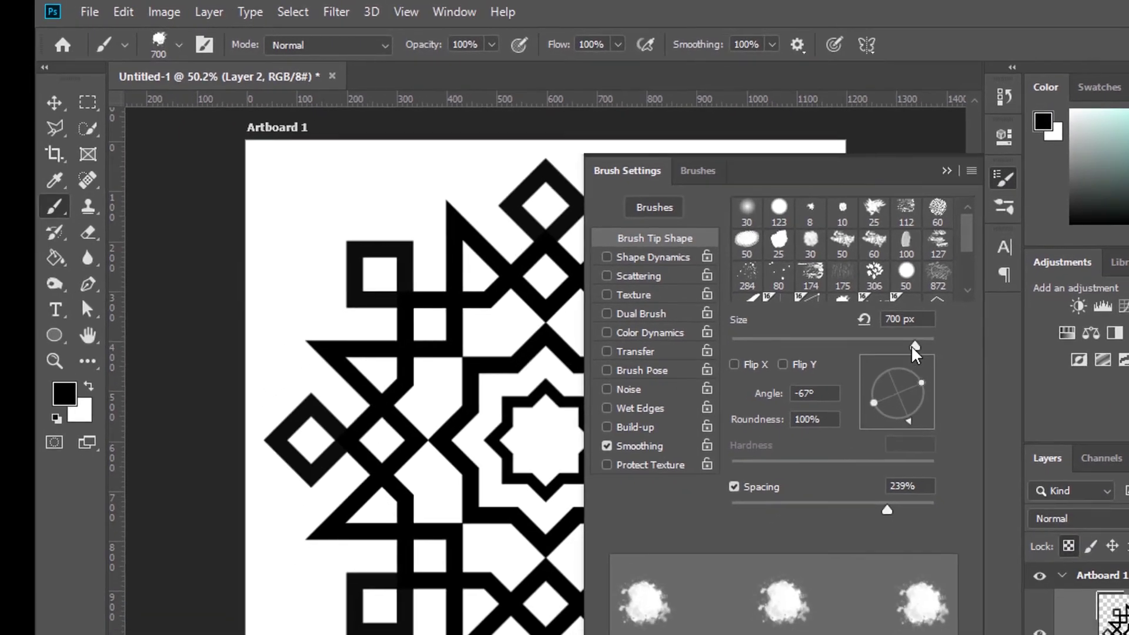
drag(911, 346, 901, 346)
drag(888, 516, 918, 516)
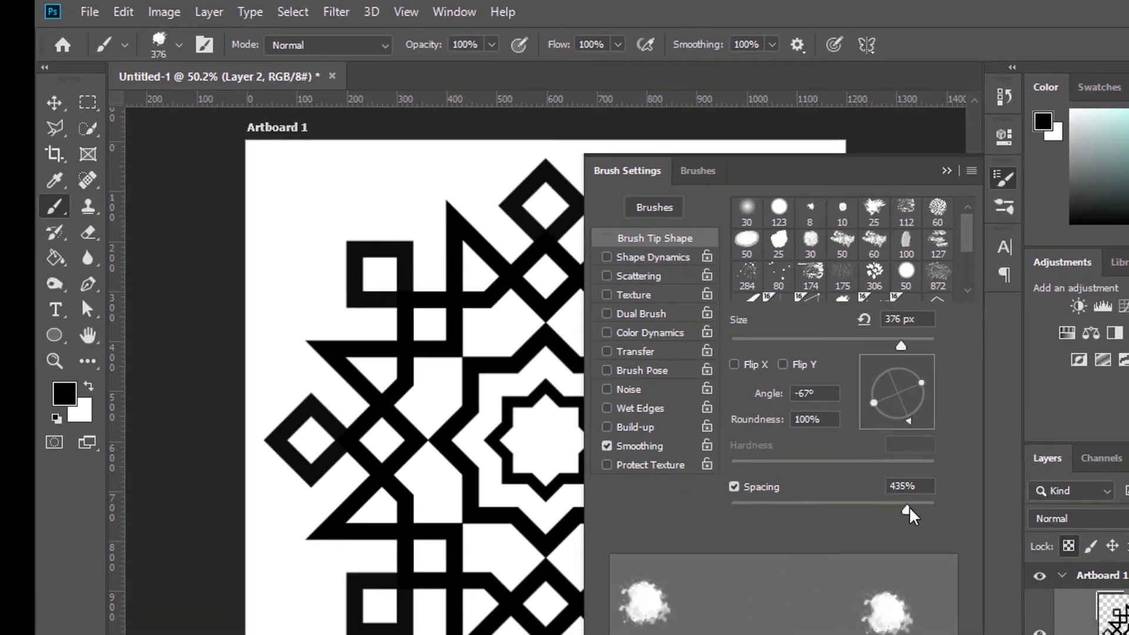
click(947, 172)
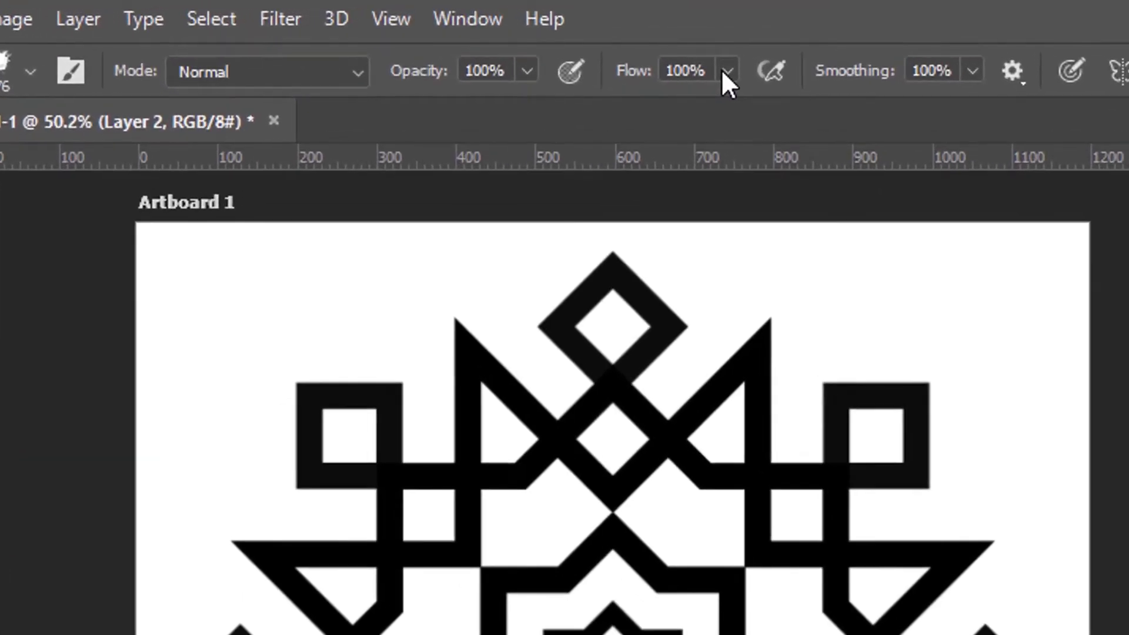
Set the brush flow to 90% and pick a magenta paint colour
mouse_move(689, 61)
mouse_down()
mouse_move(682, 96)
mouse_move(715, 110)
mouse_up()
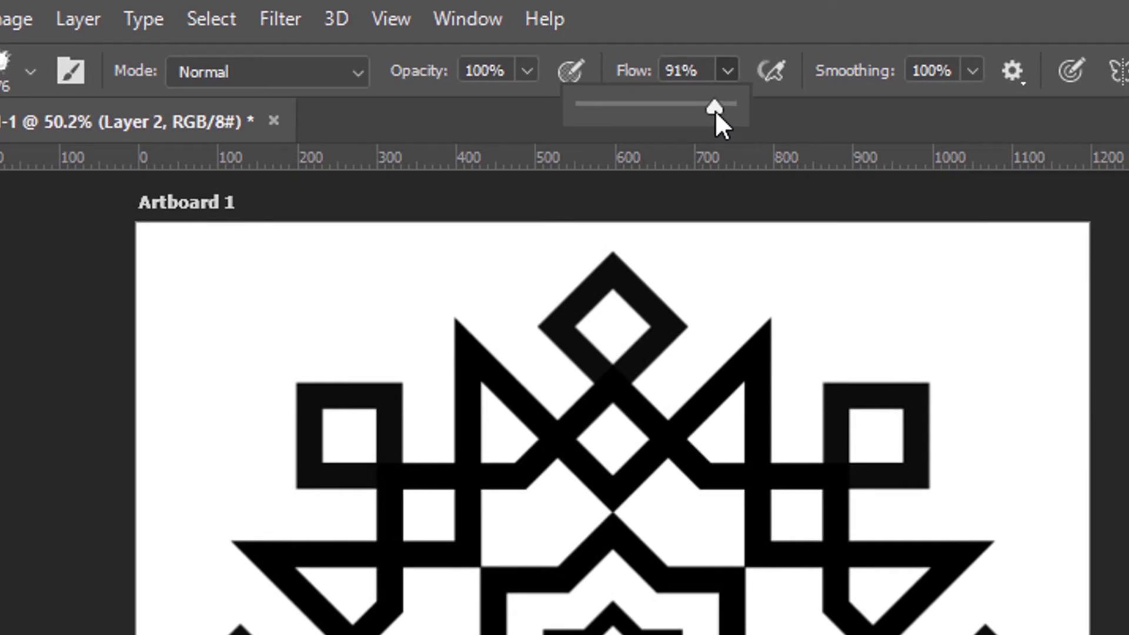
drag(715, 111, 714, 111)
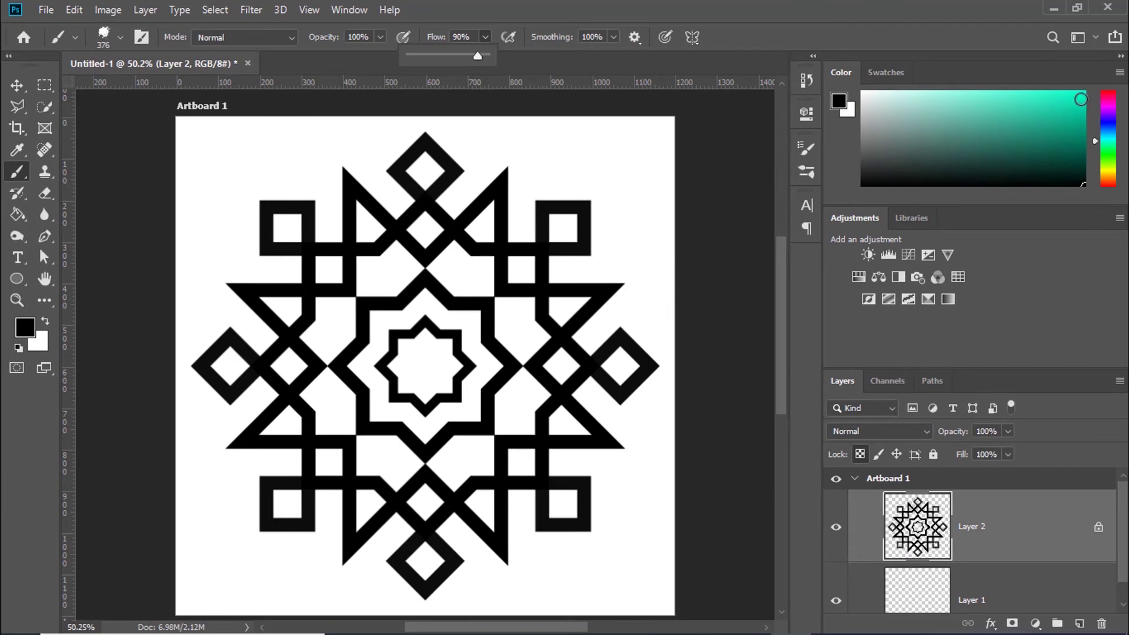
drag(1106, 106, 1105, 99)
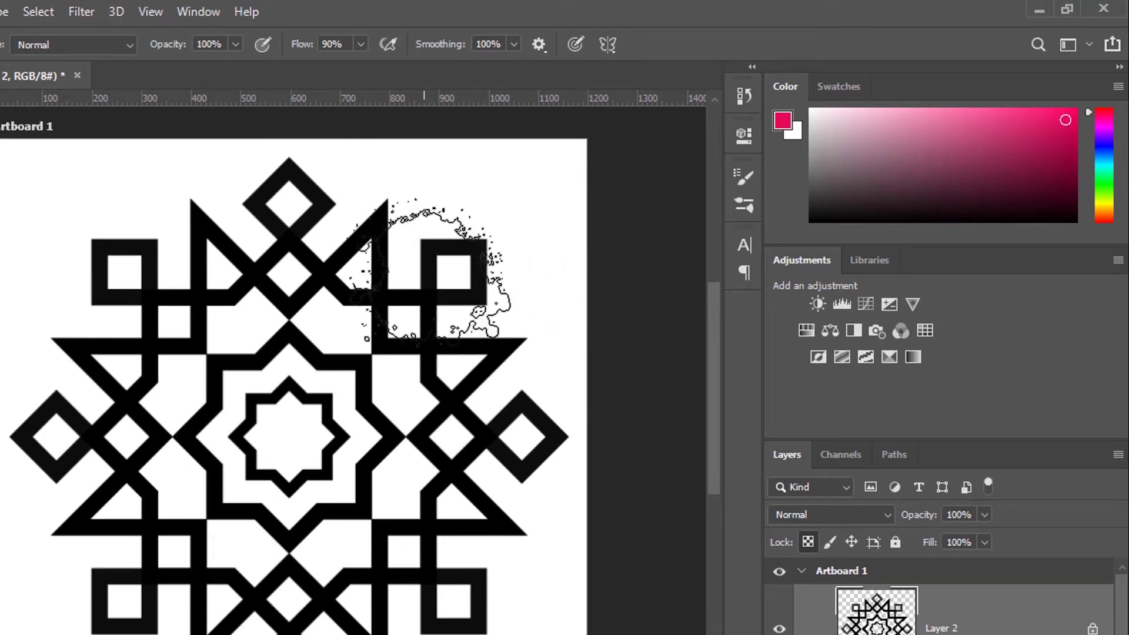
Splash magenta over the pattern's right side and top, then cyan over its left shapes
drag(403, 232, 429, 247)
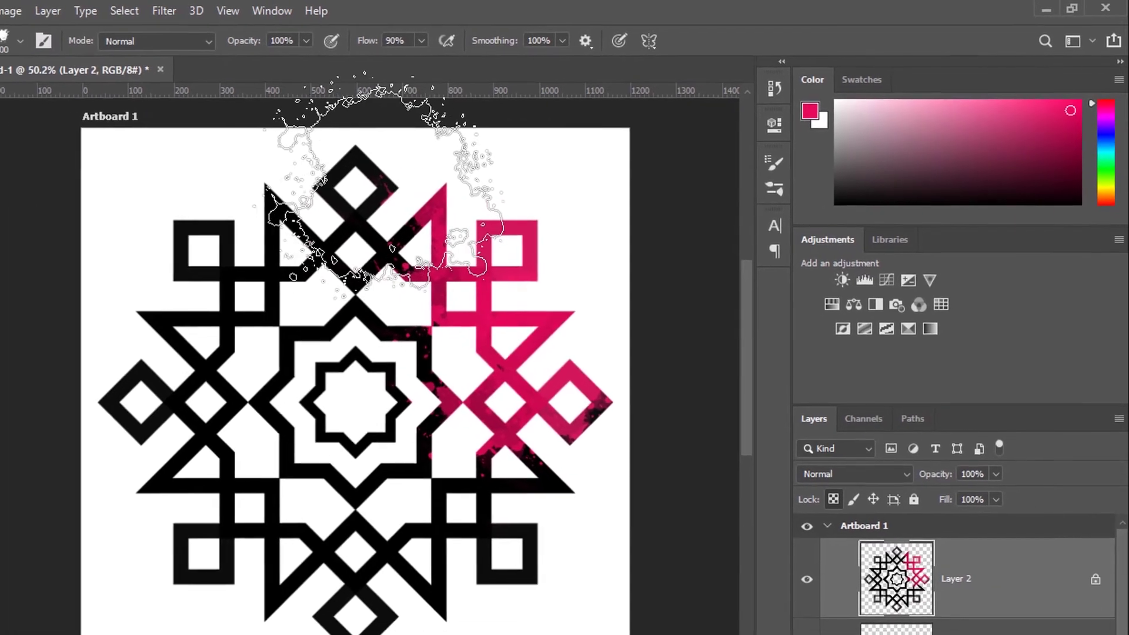
mouse_move(441, 115)
mouse_down()
mouse_move(411, 282)
mouse_move(605, 479)
mouse_up()
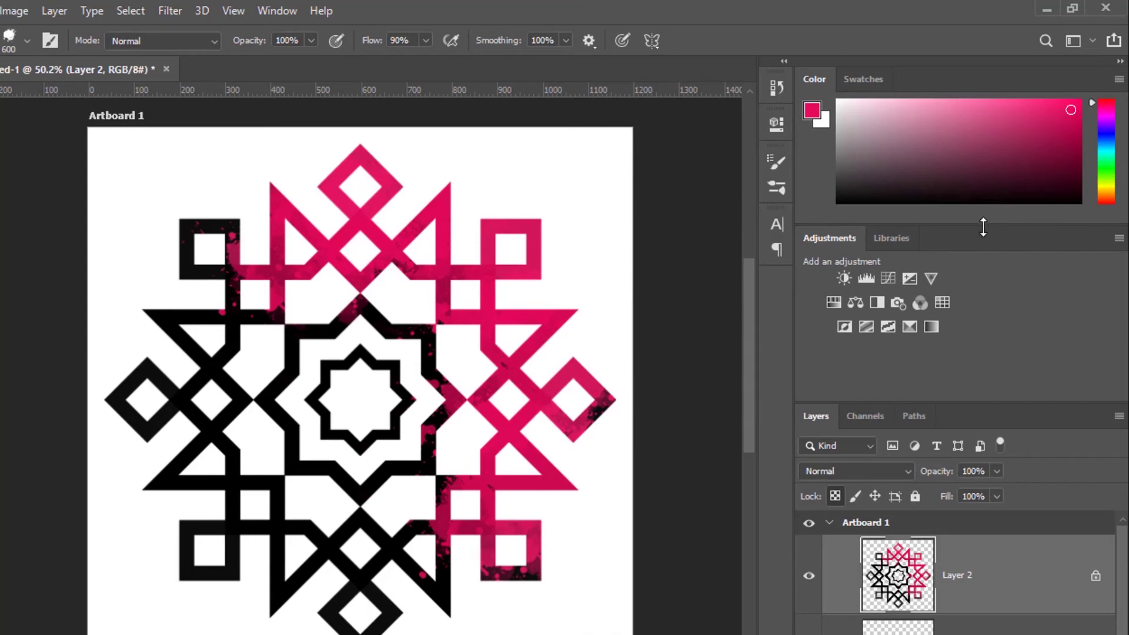
drag(983, 225, 984, 264)
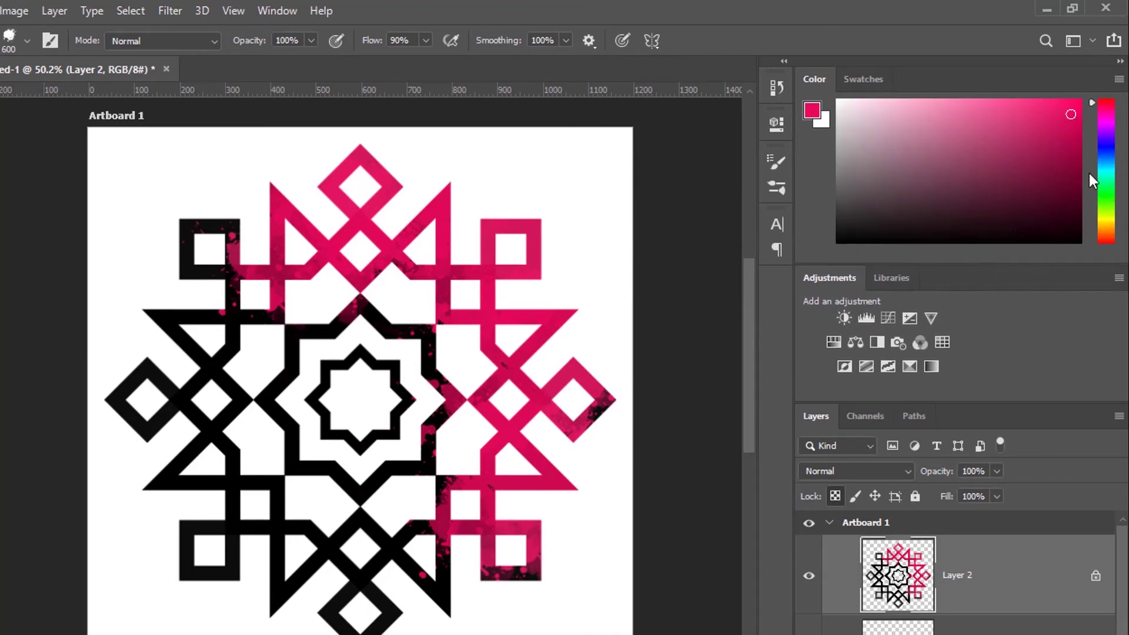
drag(1097, 115, 1109, 180)
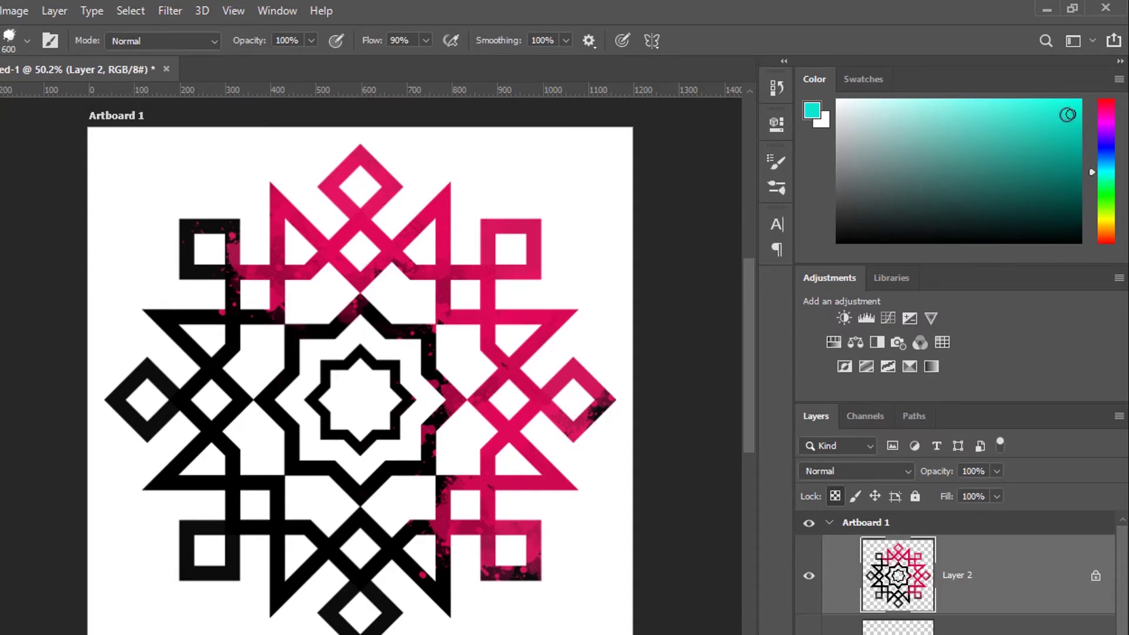
mouse_move(206, 258)
mouse_down()
mouse_move(309, 335)
mouse_move(218, 477)
mouse_up()
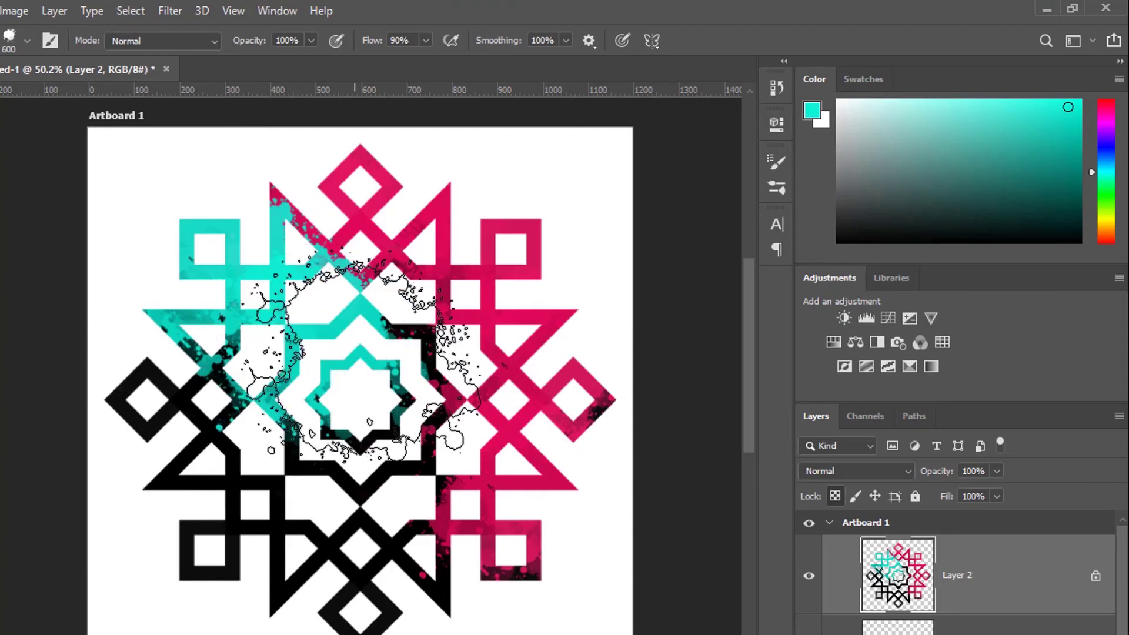
drag(217, 477, 327, 403)
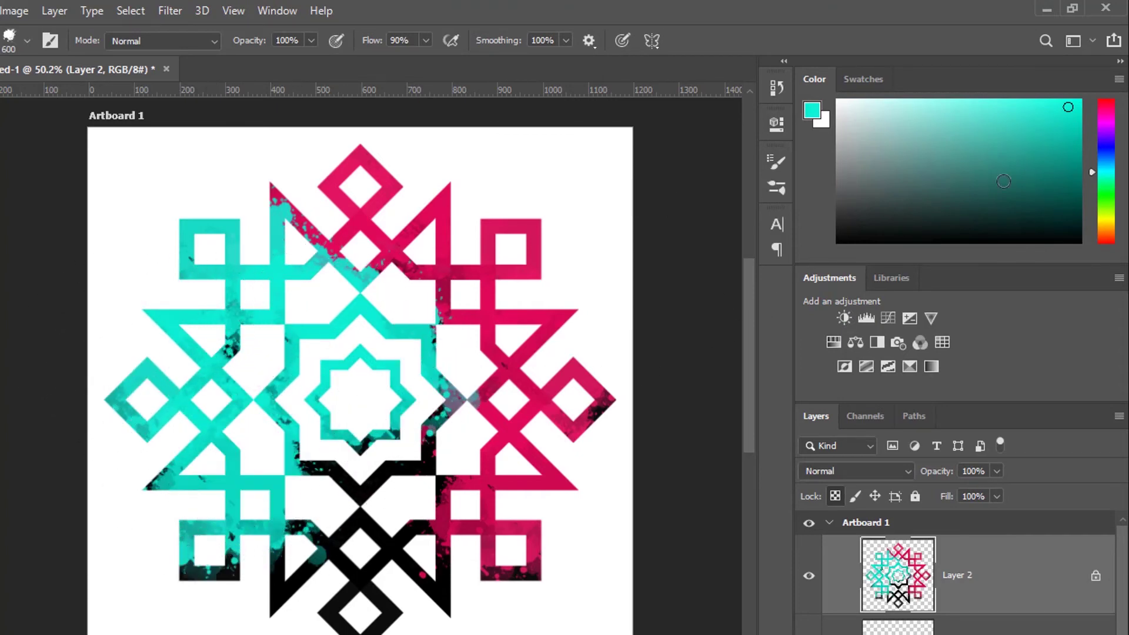
Add darker teal on the left, bright cyan on the central star, and yellow across the bottom
click(1063, 158)
mouse_move(265, 294)
mouse_down()
mouse_move(353, 378)
mouse_move(76, 352)
mouse_move(151, 467)
mouse_move(241, 517)
mouse_up()
click(1063, 108)
drag(382, 376, 294, 447)
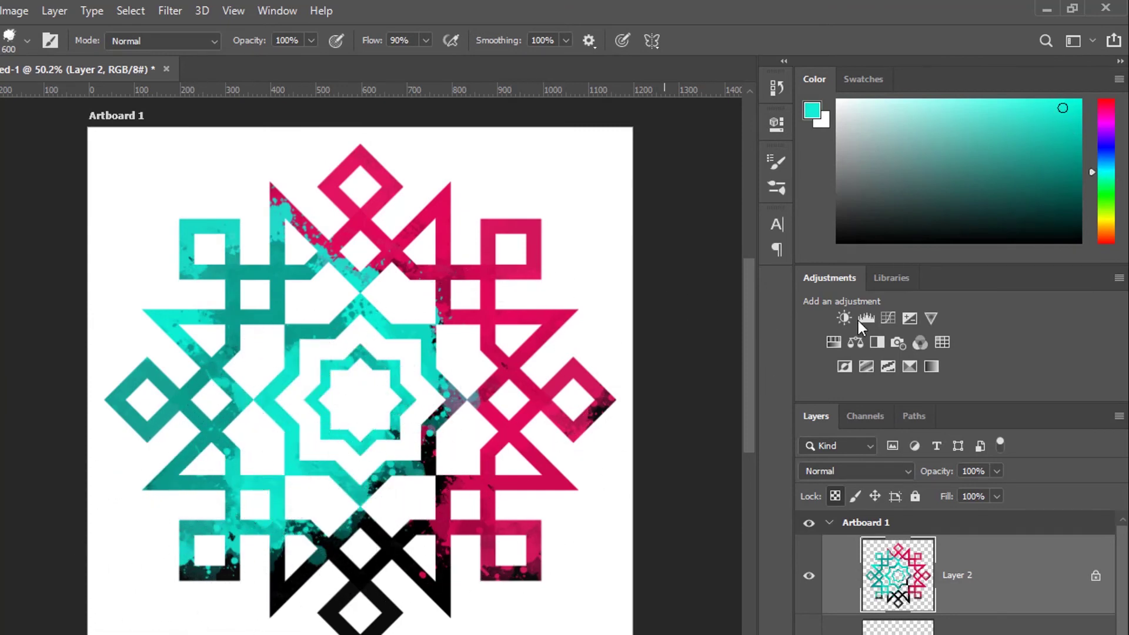
drag(1113, 211, 1111, 227)
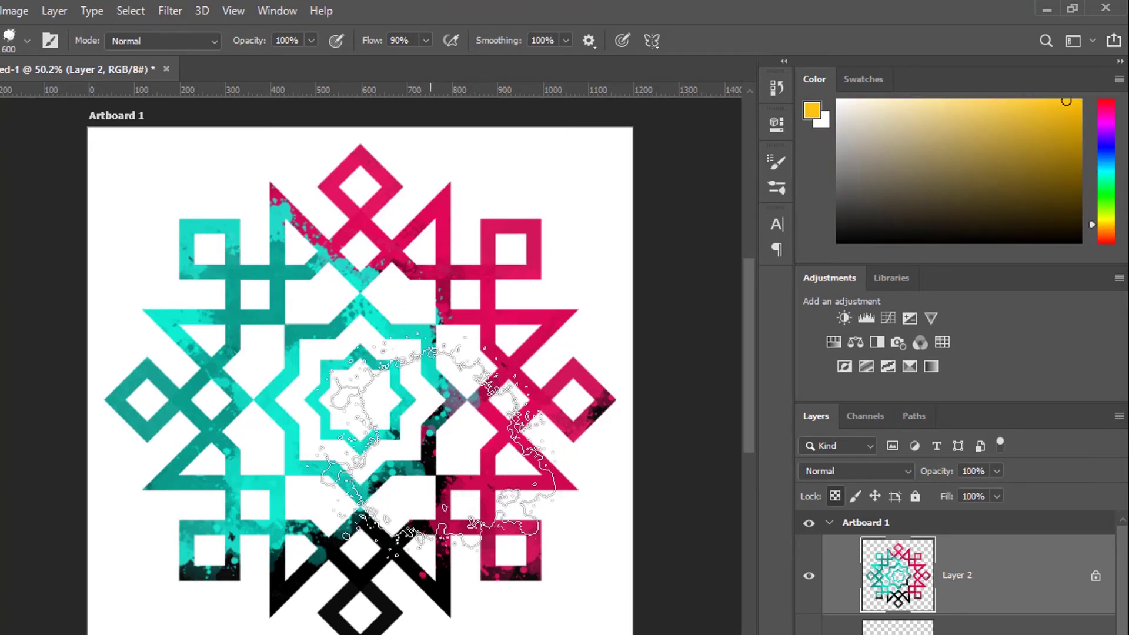
drag(377, 547, 262, 553)
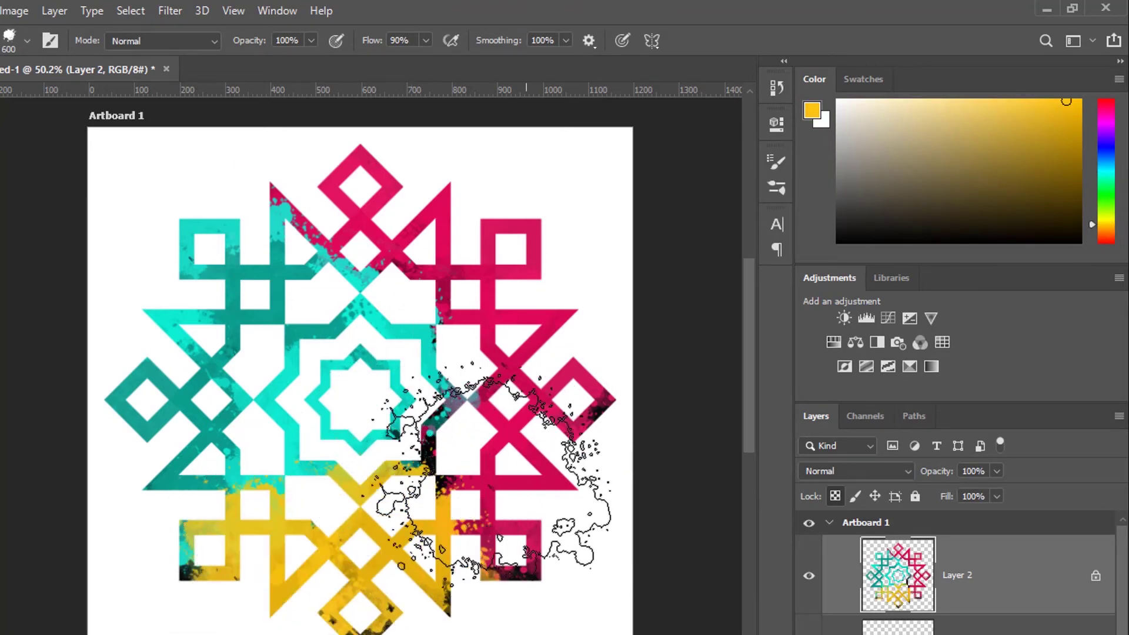
drag(215, 476, 176, 488)
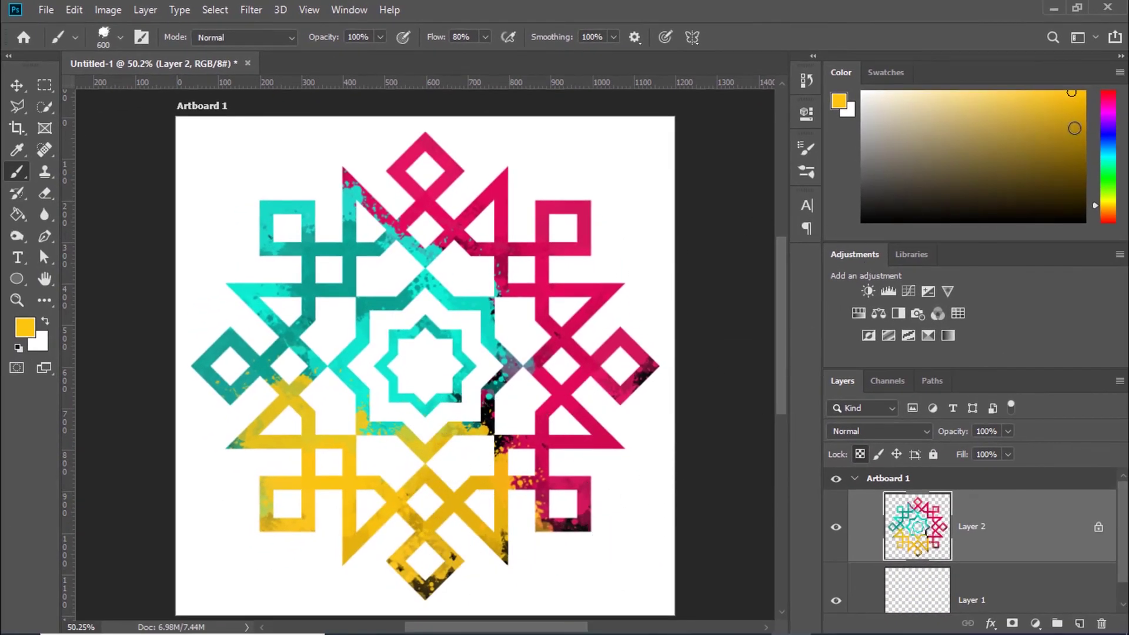
Paint gold at lower right, purple at lower left, and magenta on the central star's upper-right ring
drag(567, 517, 561, 549)
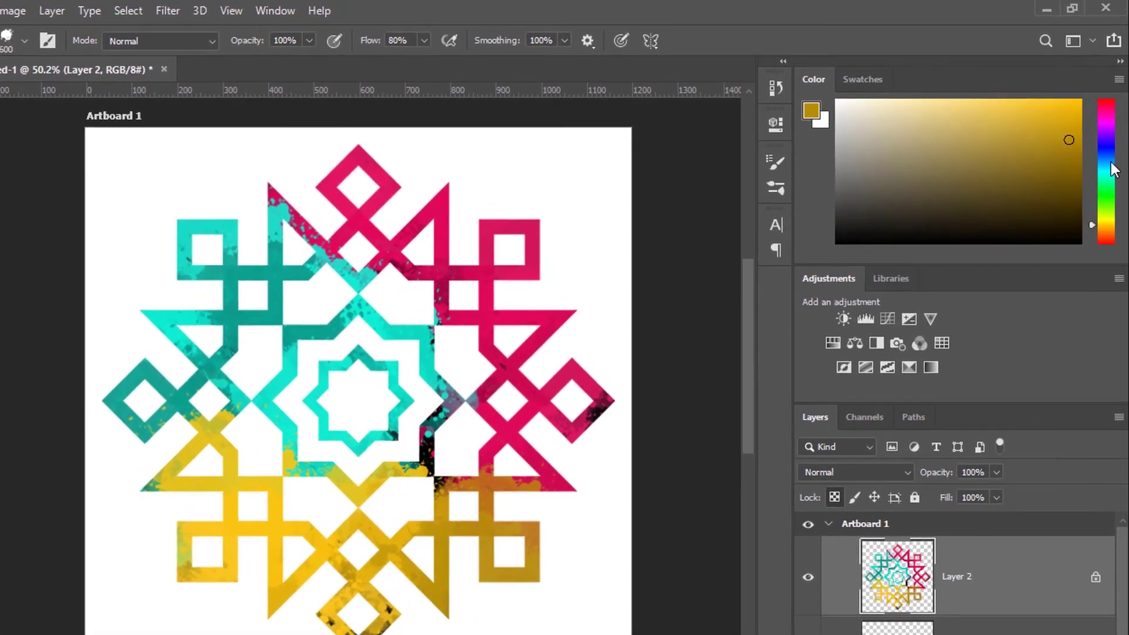
click(1111, 156)
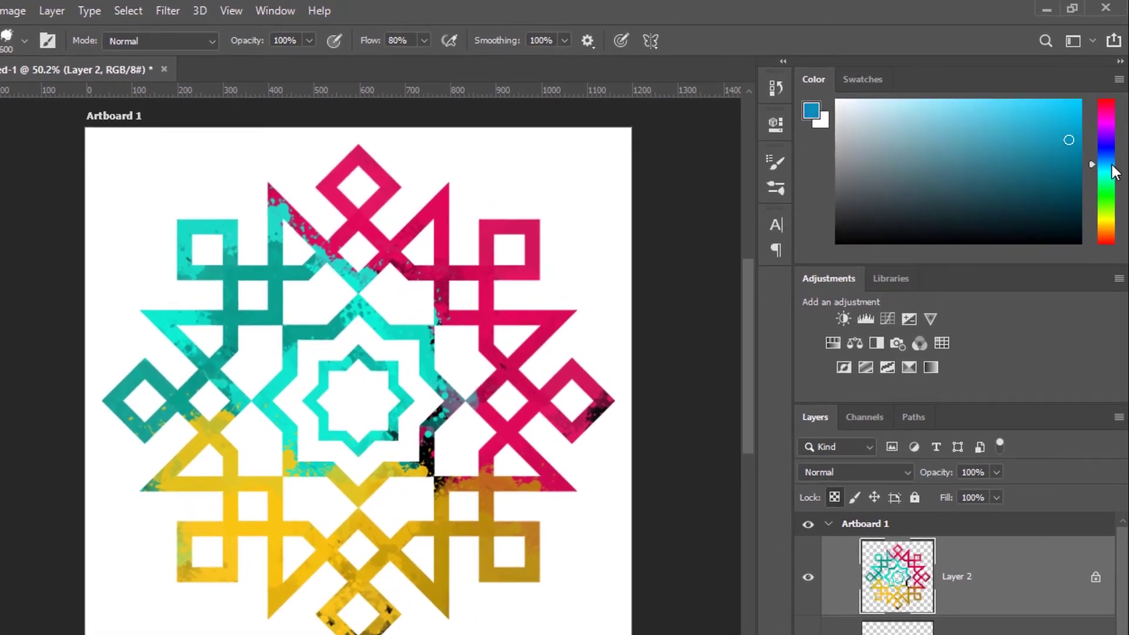
drag(1113, 165, 1117, 138)
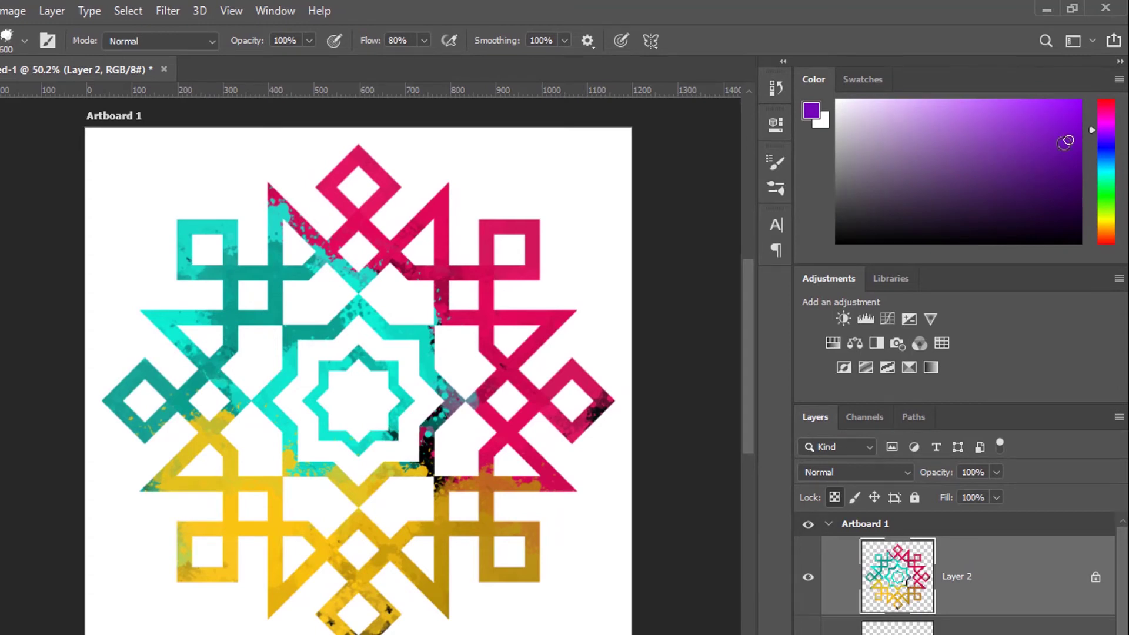
mouse_move(189, 504)
mouse_down()
mouse_move(270, 504)
mouse_move(176, 504)
mouse_move(238, 535)
mouse_move(253, 517)
mouse_up()
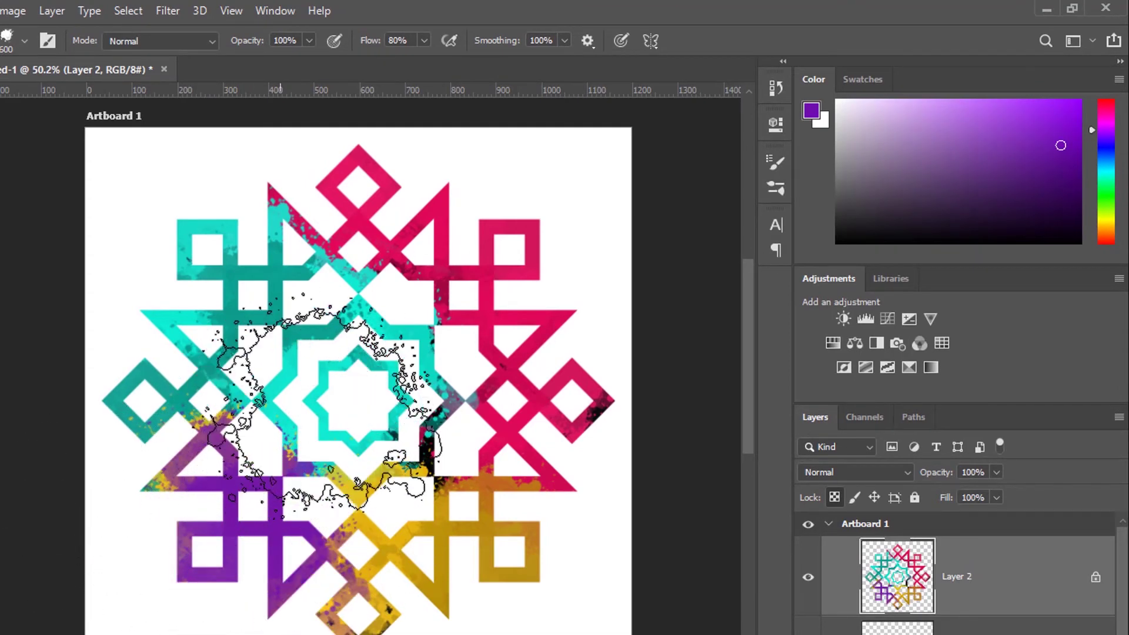
drag(1113, 130, 1113, 117)
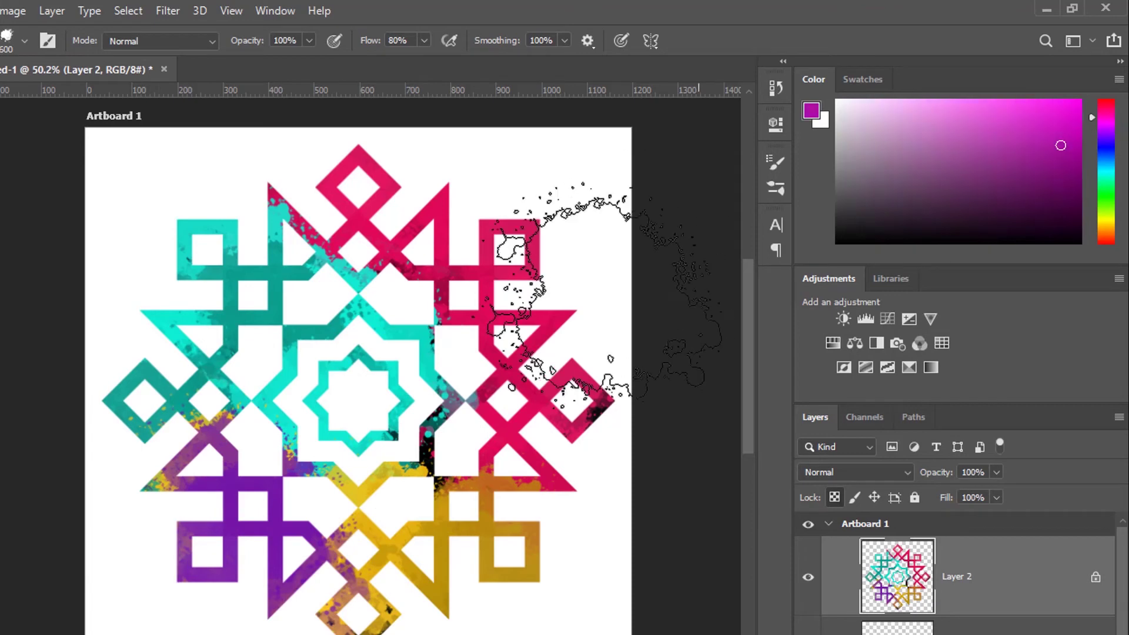
click(1046, 123)
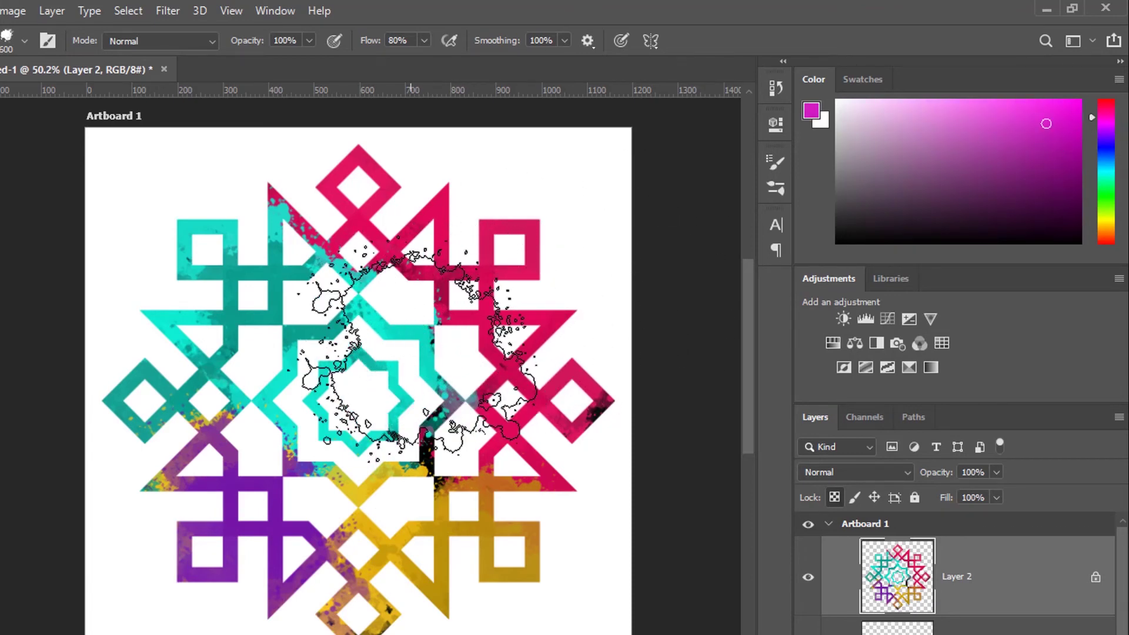
drag(418, 350, 479, 288)
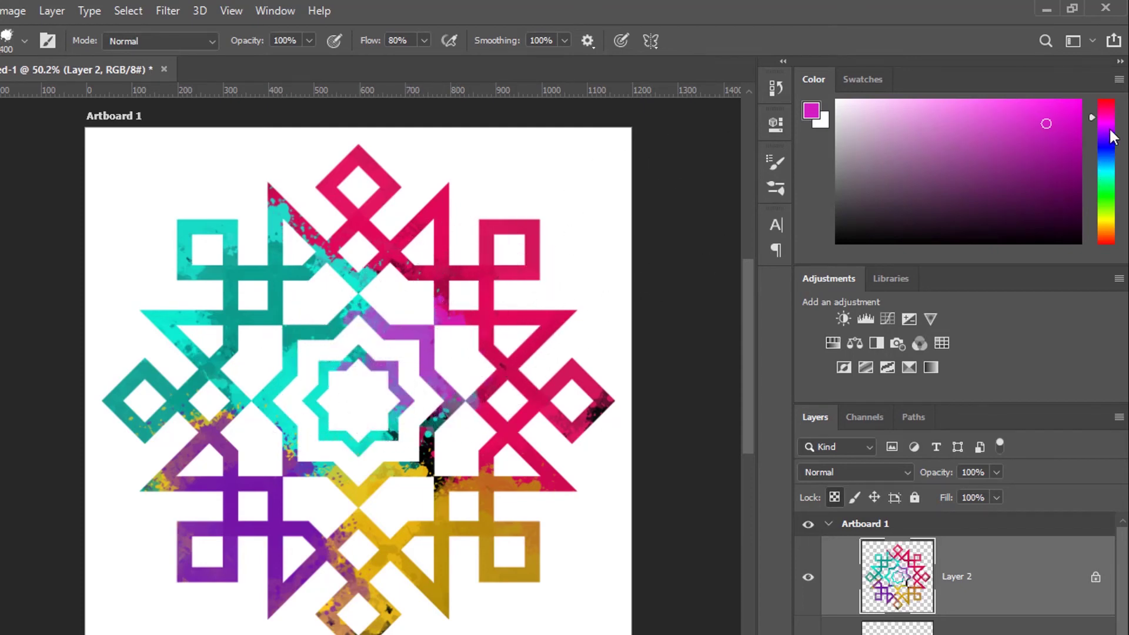
Add yellow-orange on the lower-right triangle, cyan-blue at lower left, and pink at upper left
drag(1119, 184, 1120, 232)
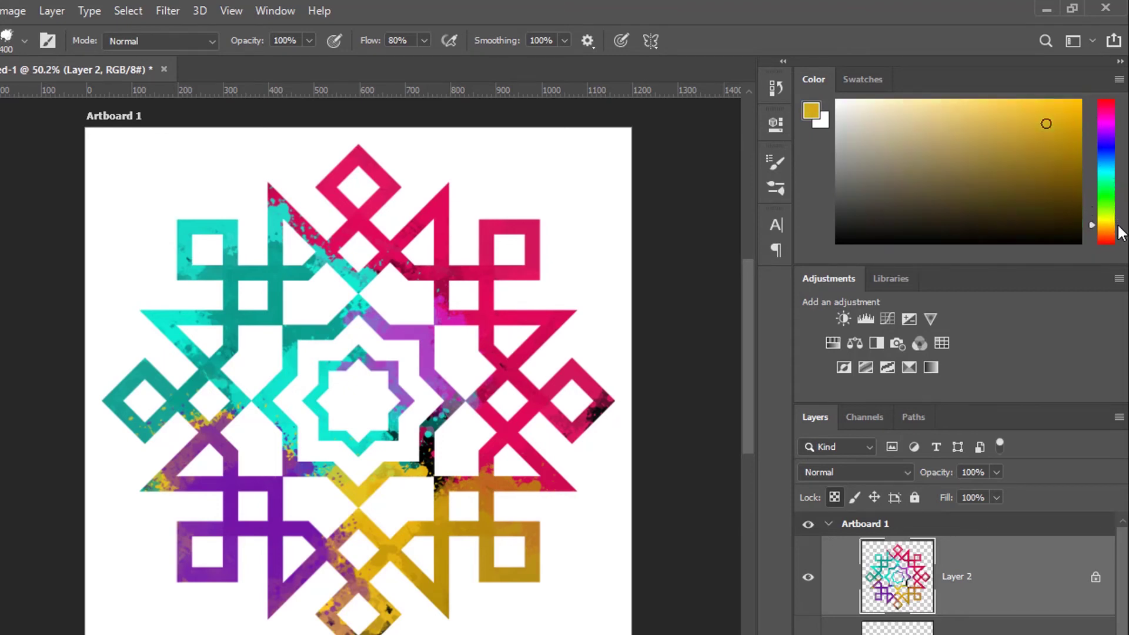
mouse_move(550, 496)
mouse_down()
mouse_move(411, 594)
mouse_move(200, 582)
mouse_up()
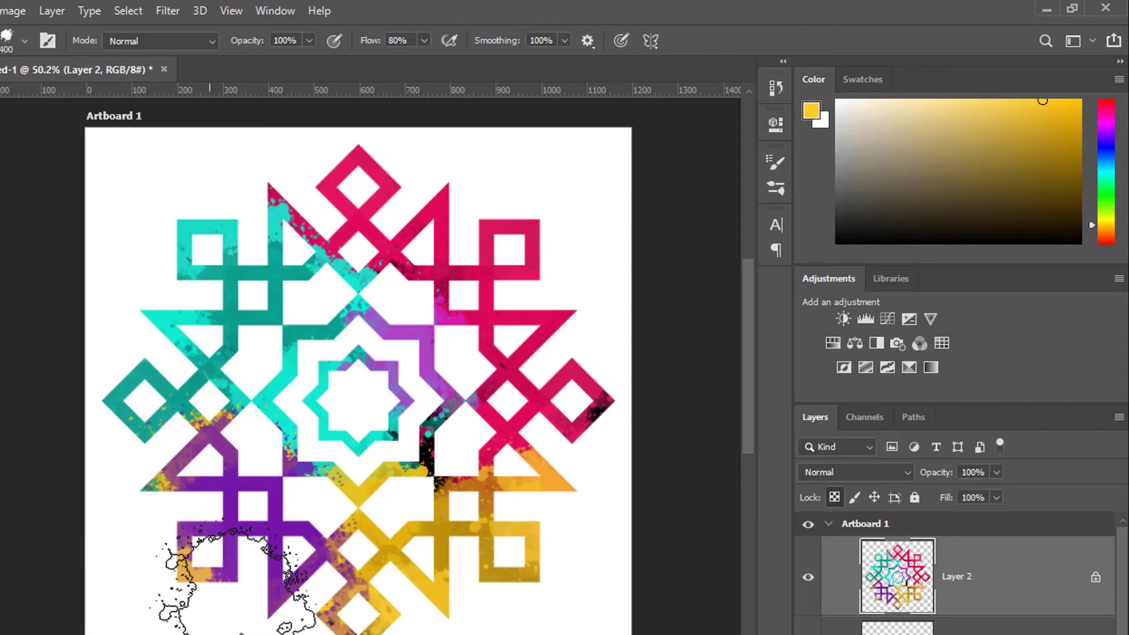
click(1111, 168)
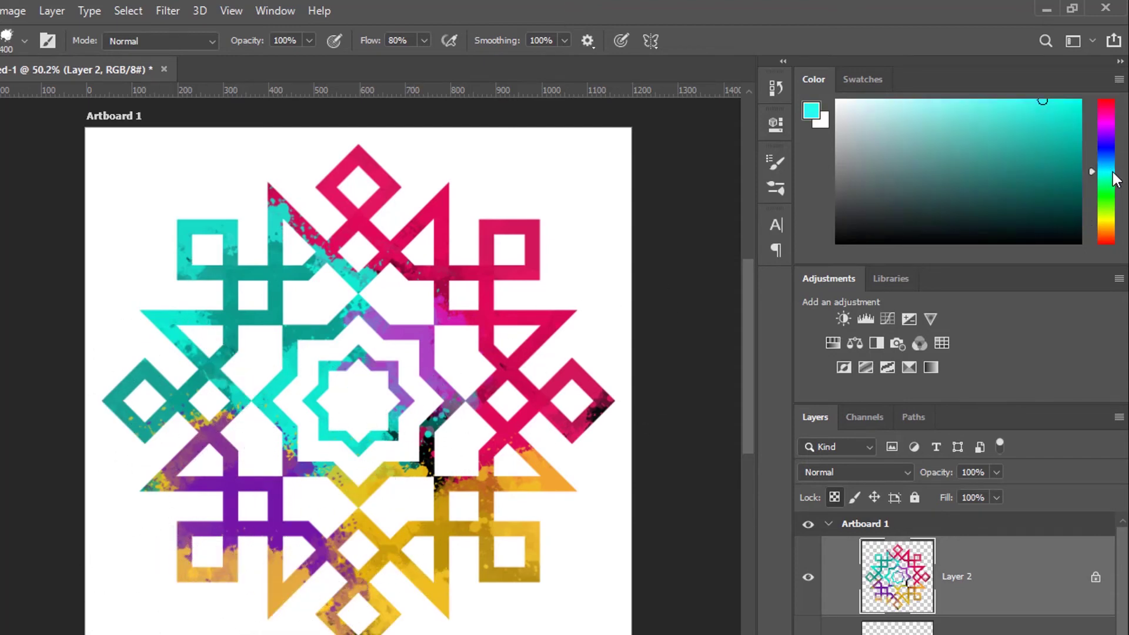
mouse_move(327, 404)
mouse_down()
mouse_move(276, 504)
mouse_move(176, 504)
mouse_move(244, 470)
mouse_move(239, 453)
mouse_move(290, 416)
mouse_move(328, 403)
mouse_move(346, 475)
mouse_move(404, 416)
mouse_move(315, 378)
mouse_move(297, 303)
mouse_up()
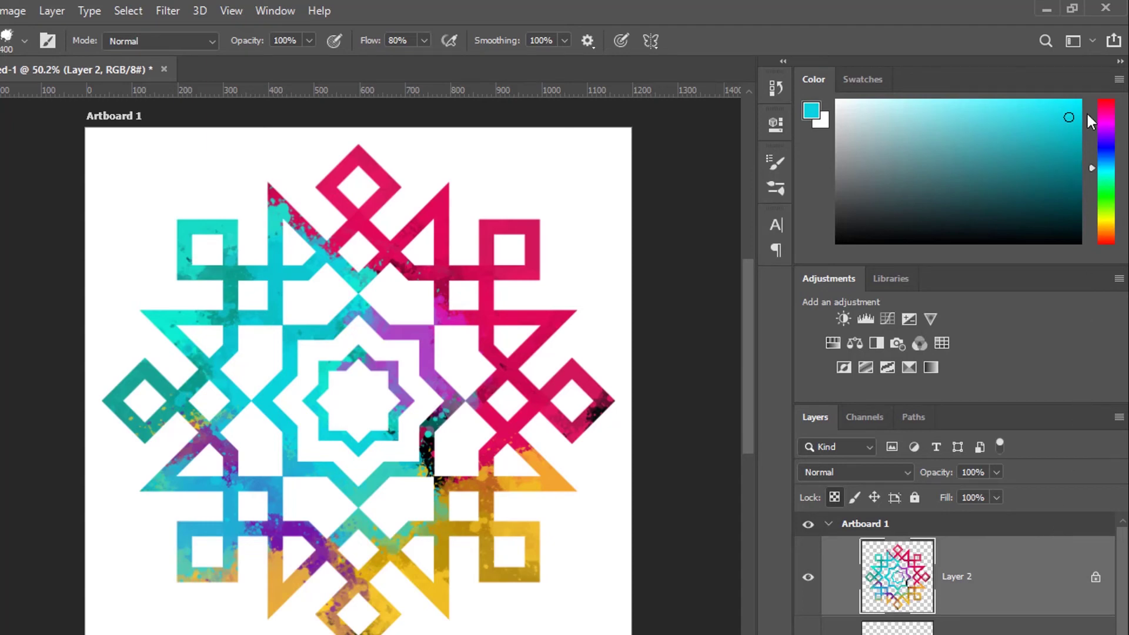
click(1102, 108)
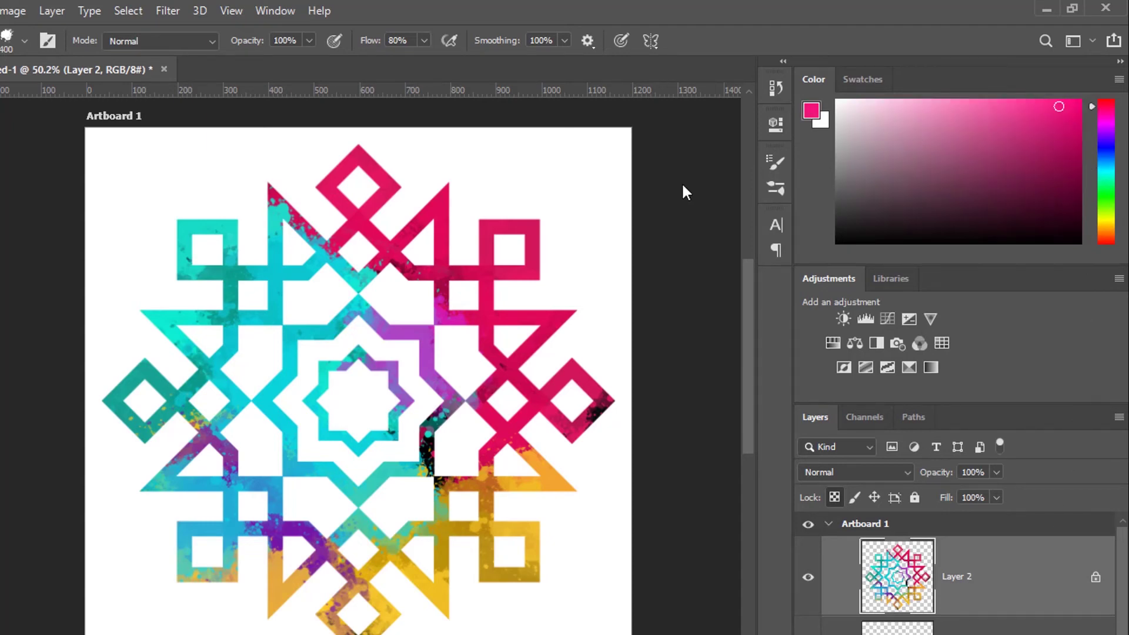
drag(300, 250, 422, 303)
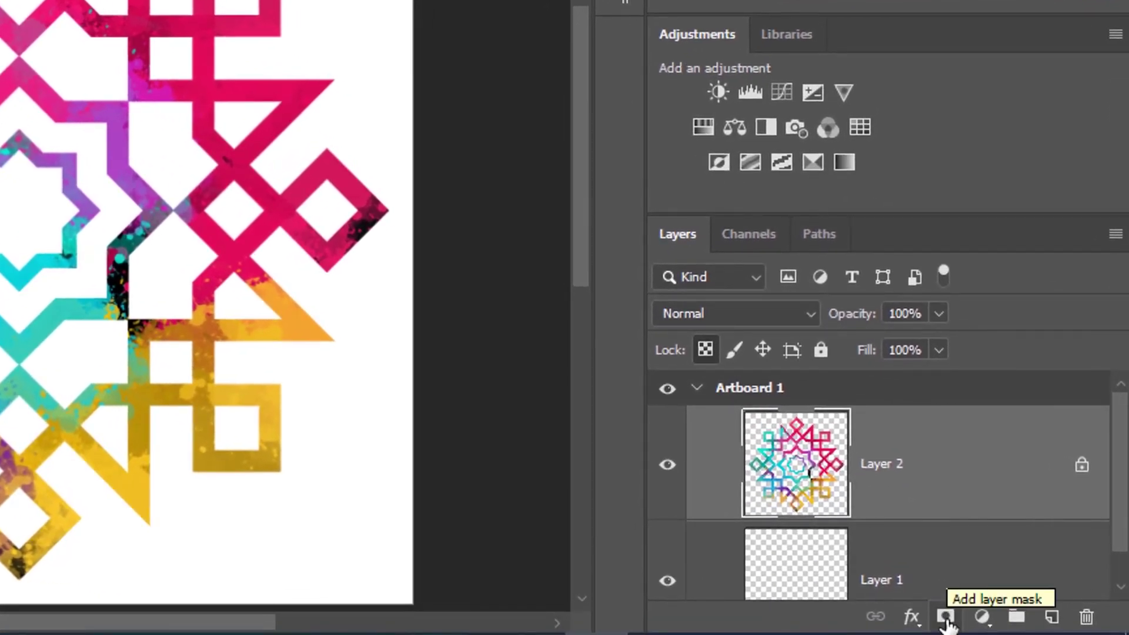
Add a layer mask to Layer 2 and brush black to fade the top, left, bottom and upper-right edges
click(946, 617)
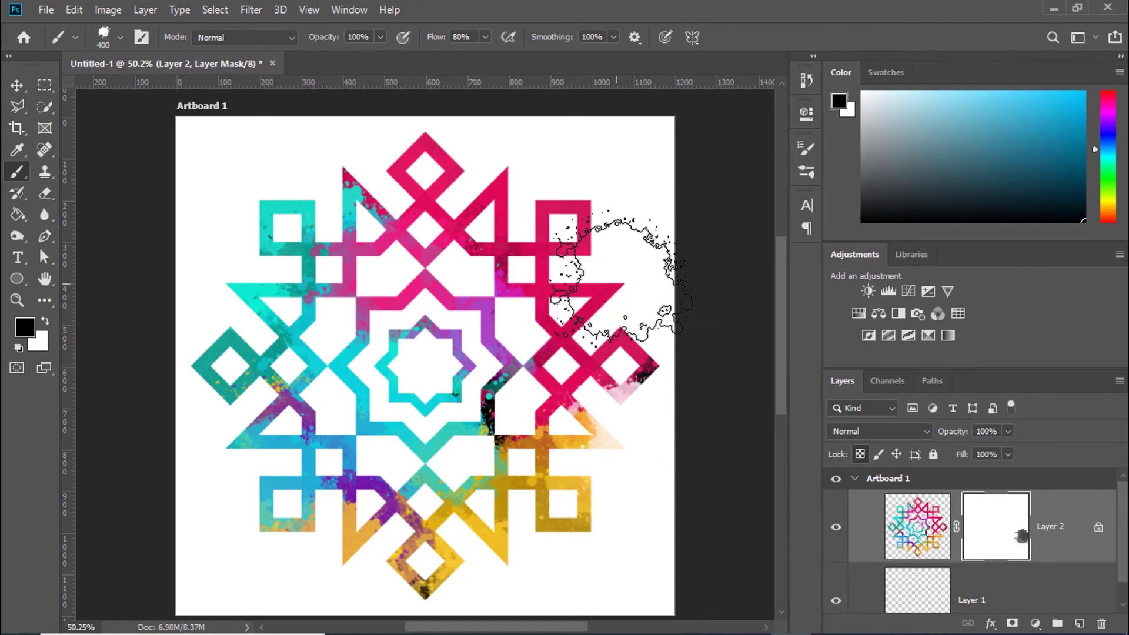
click(676, 264)
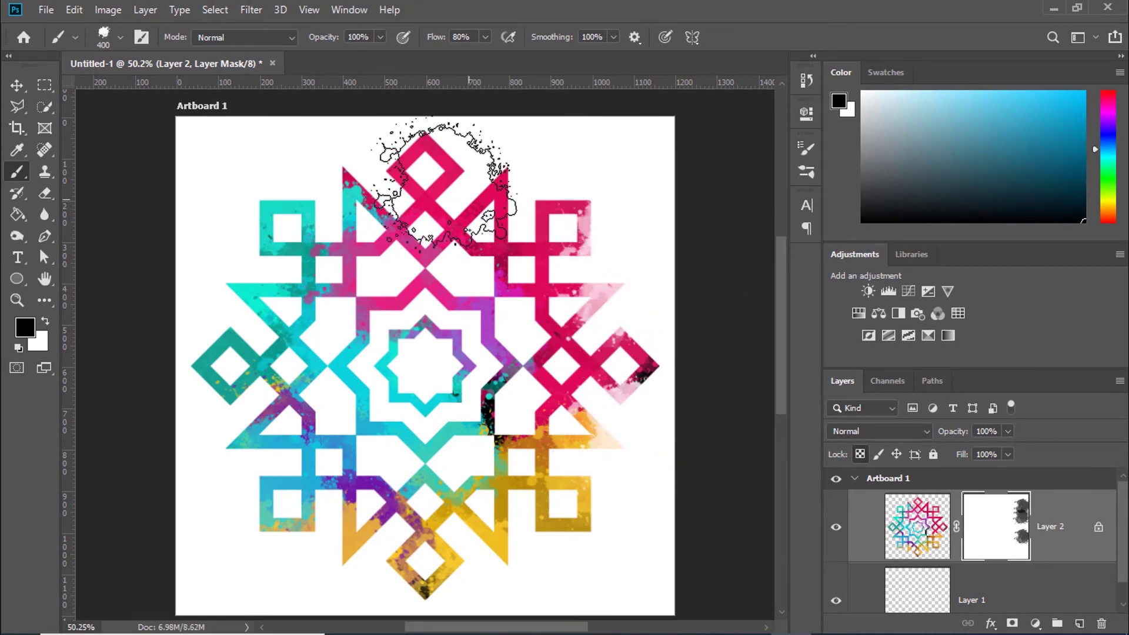
click(423, 138)
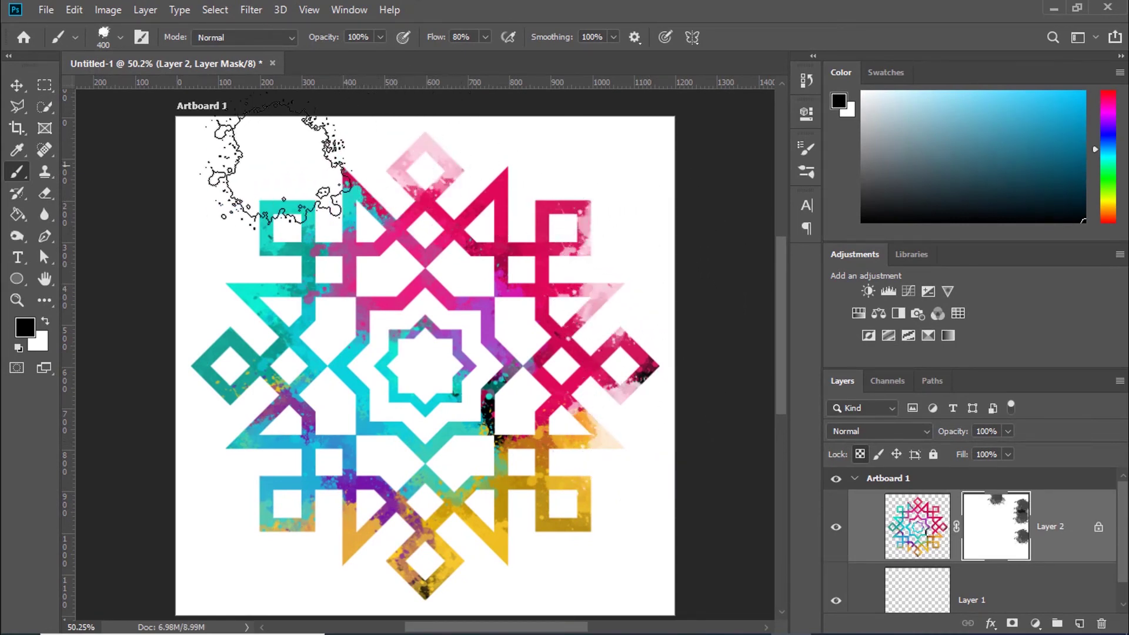
click(203, 281)
click(199, 389)
right_click(191, 512)
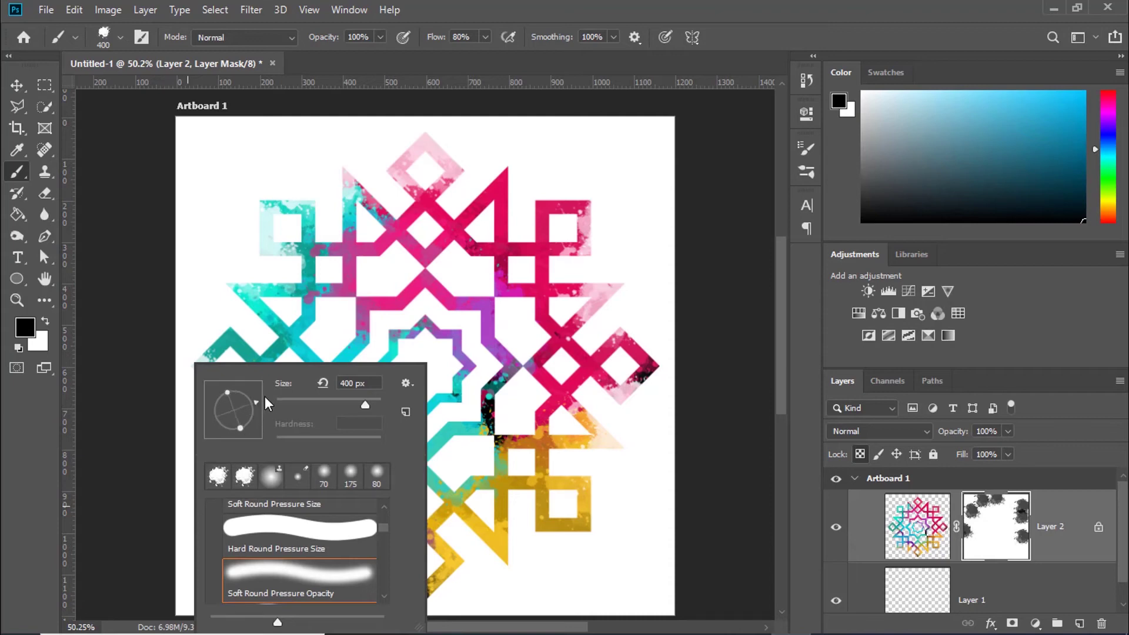
click(800, 40)
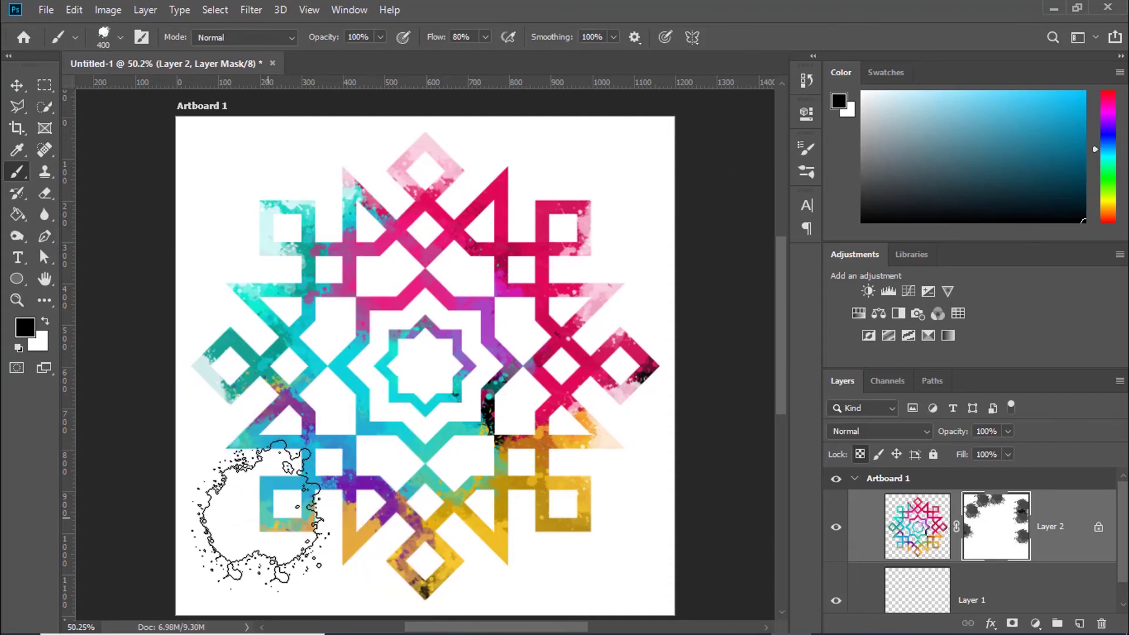
mouse_move(311, 552)
mouse_down()
mouse_move(353, 529)
mouse_move(529, 567)
mouse_move(604, 516)
mouse_move(570, 559)
mouse_up()
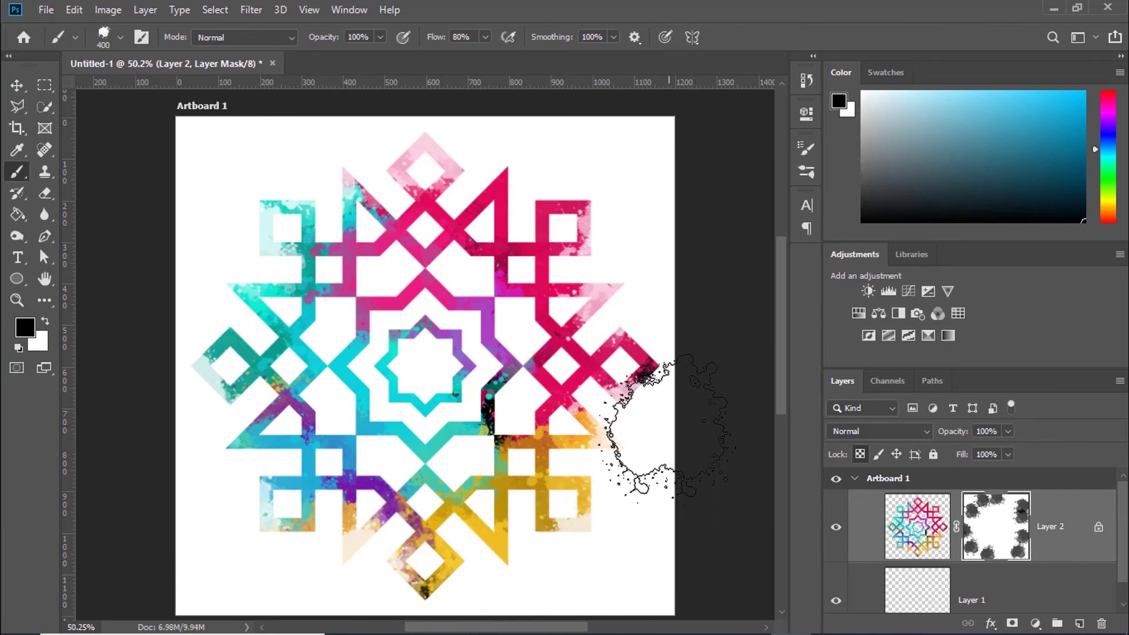
drag(585, 165, 579, 150)
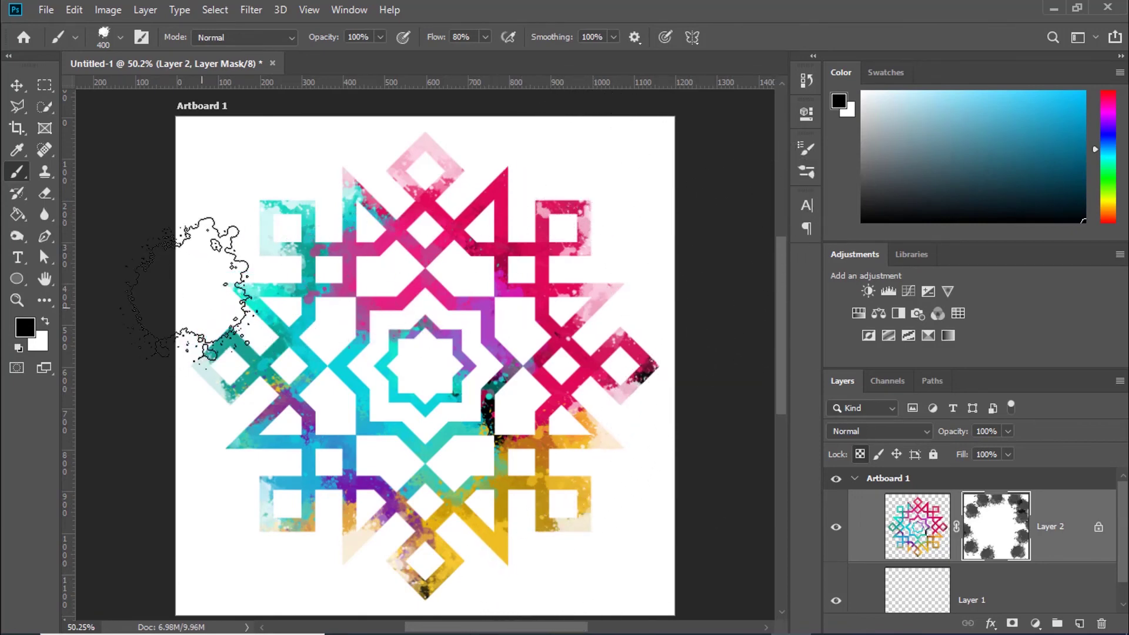
Restore some lower-left artwork with a smaller white brush, then fade the lower-left and right-centre in black
click(44, 320)
key(bracketleft)
key(bracketleft)
key(bracketleft)
key(bracketleft)
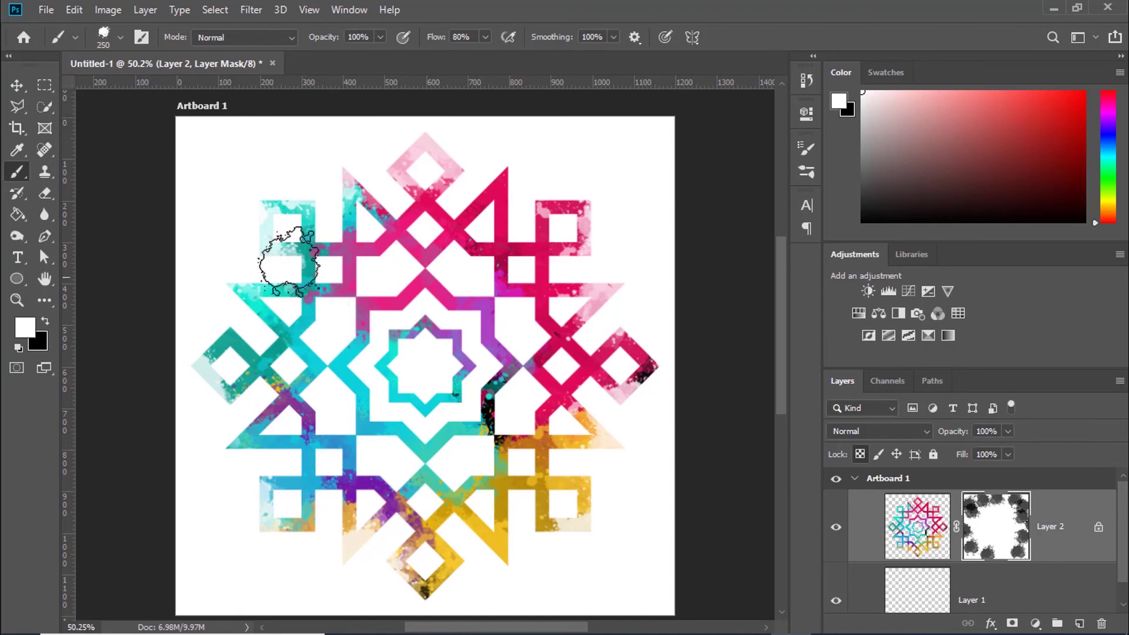
key(bracketleft)
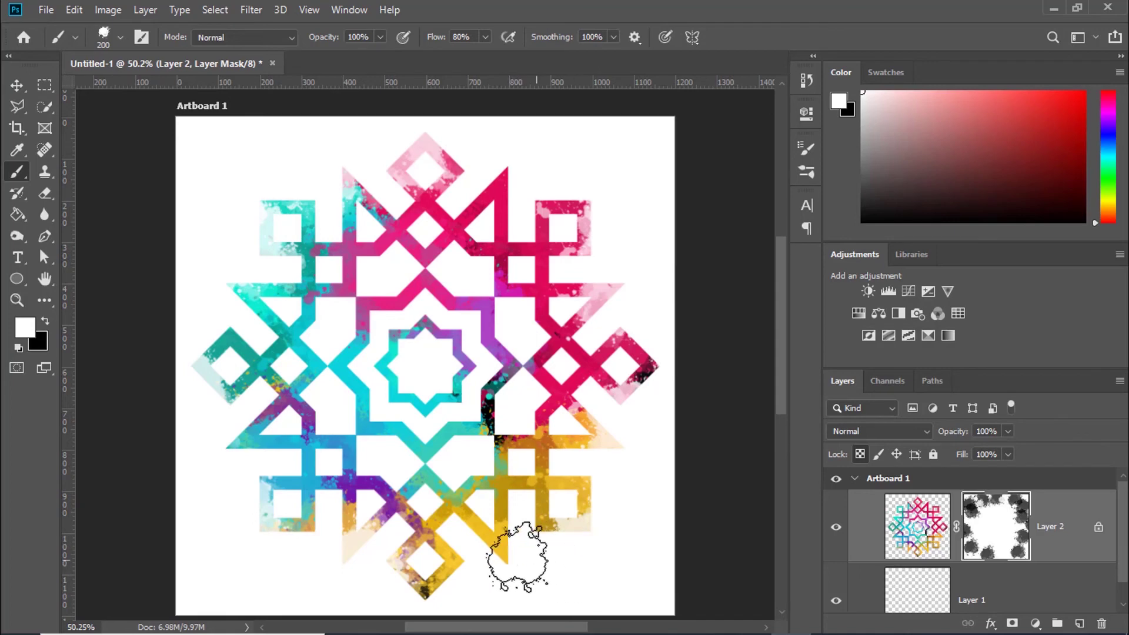
click(265, 553)
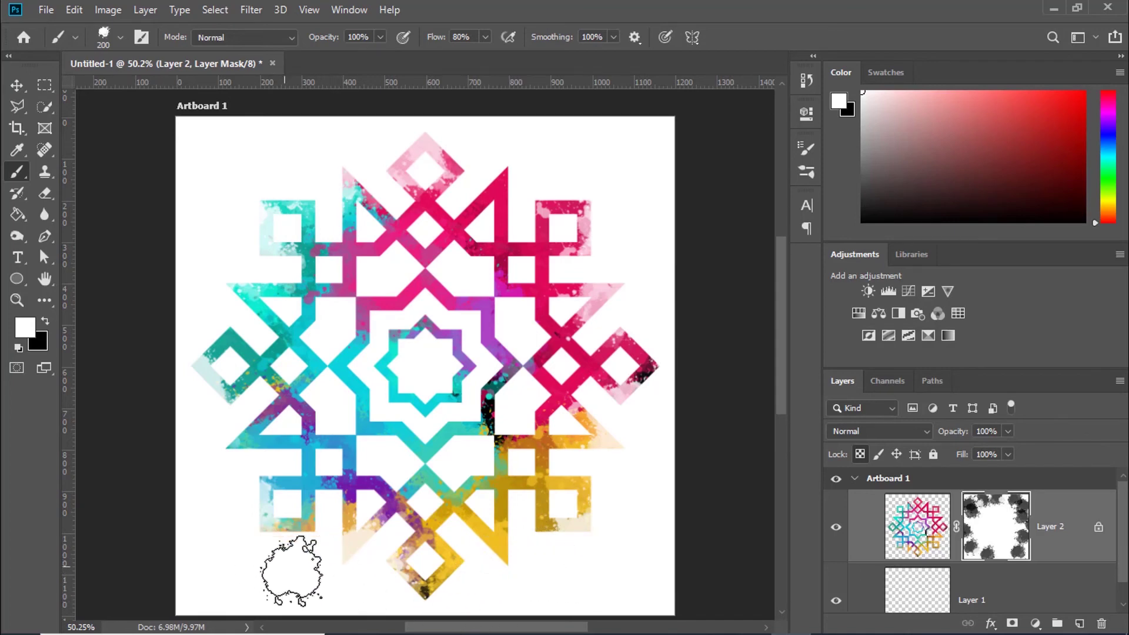
click(45, 322)
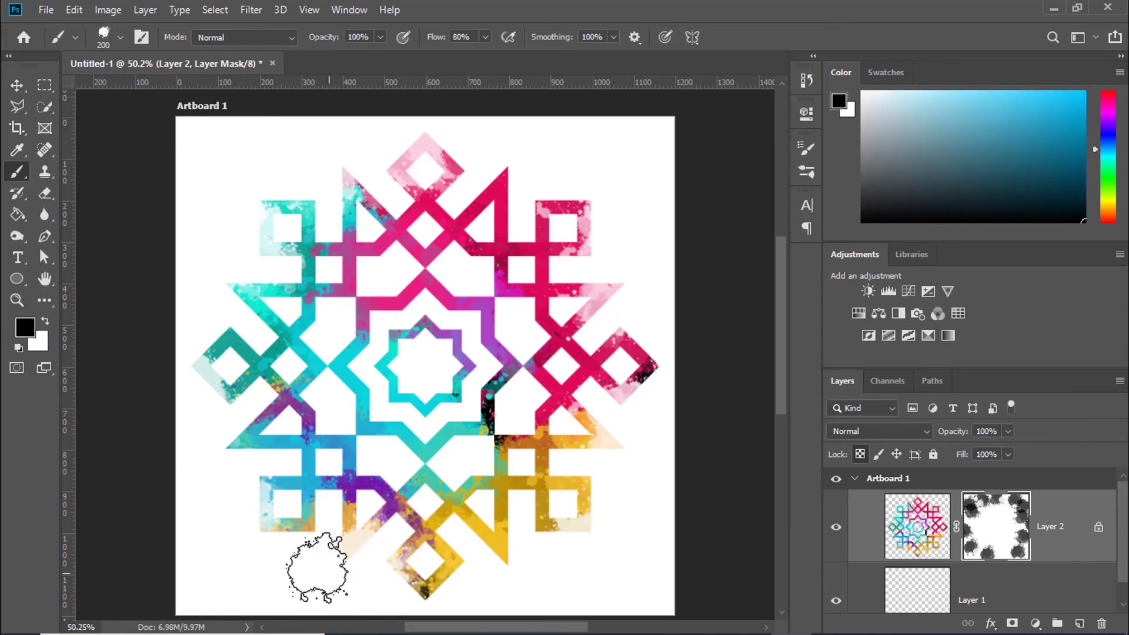
click(276, 558)
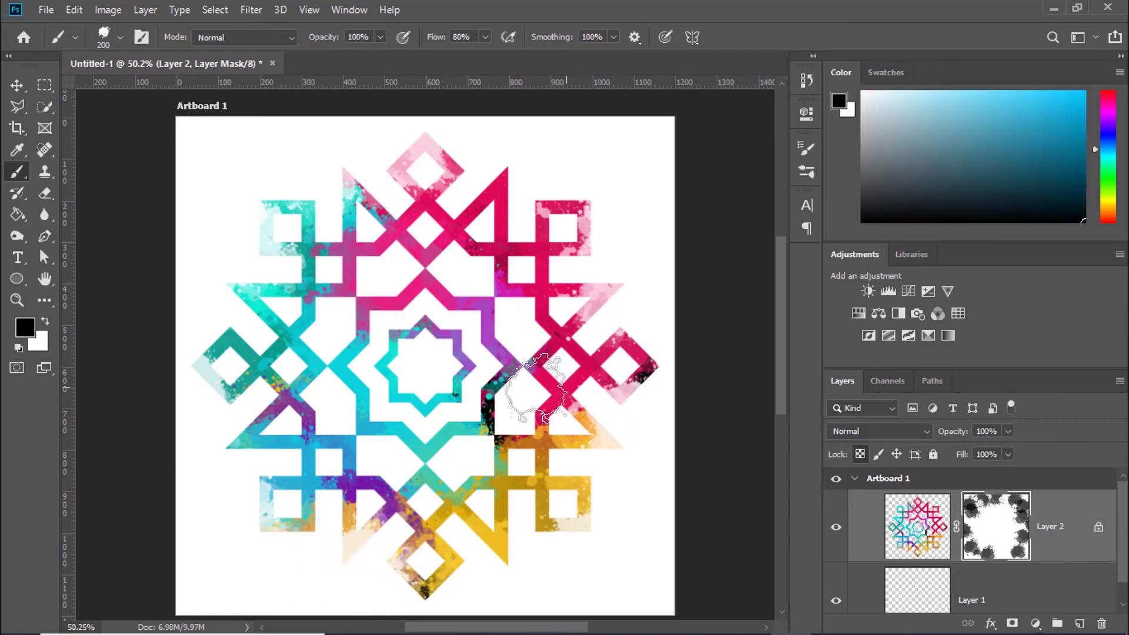
click(514, 388)
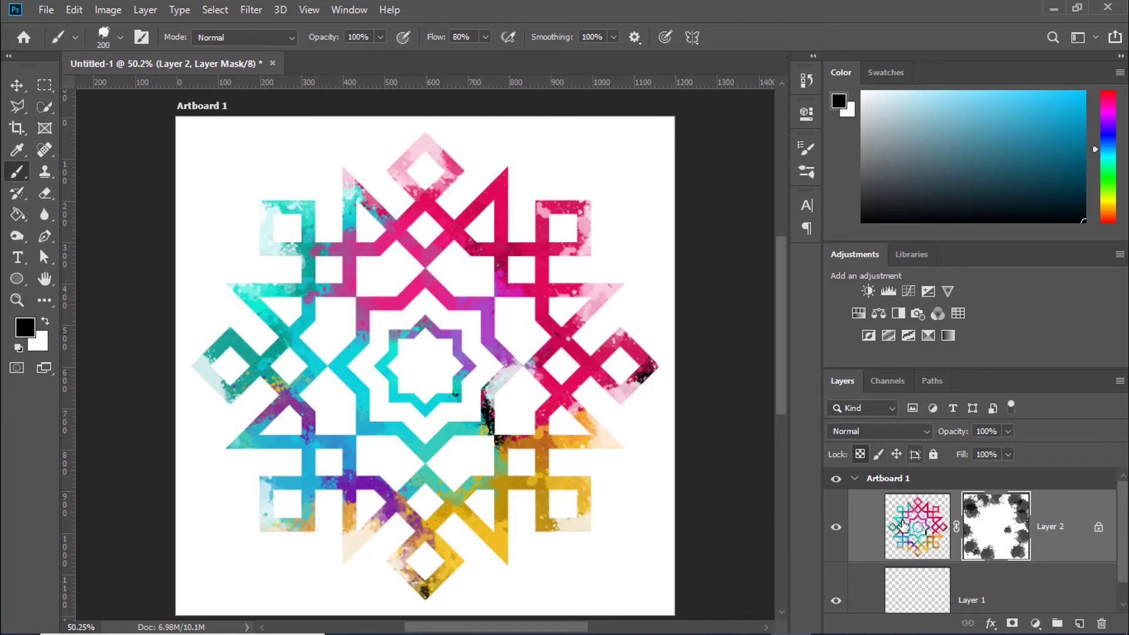
click(920, 529)
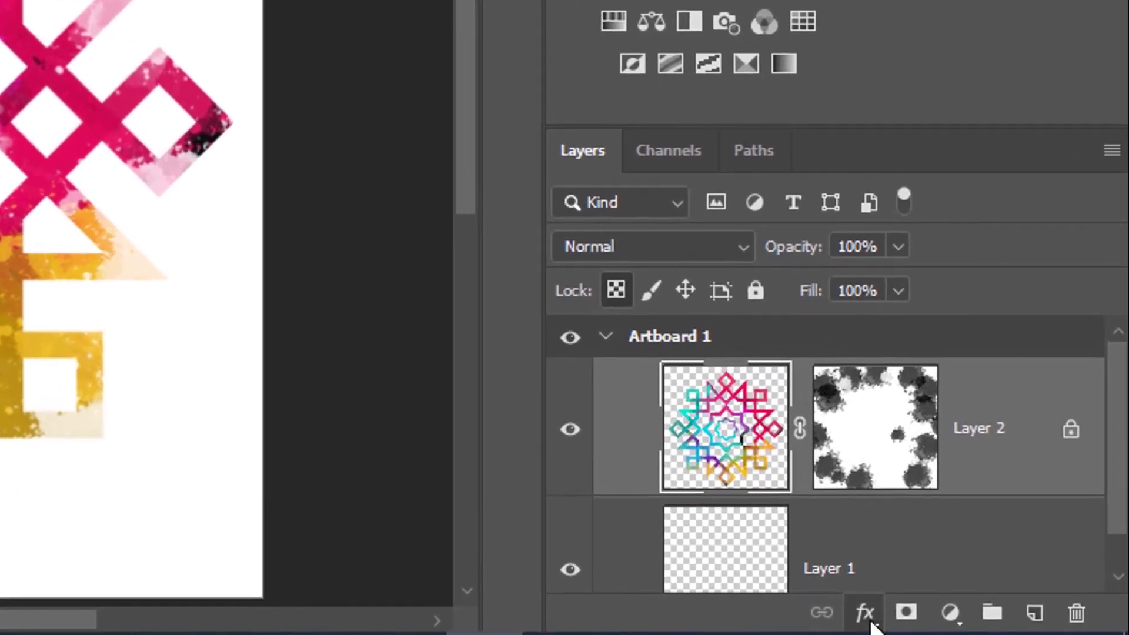
Give Layer 2 a Multiply Inner Shadow: 16% opacity, 24 px distance, 22% choke, 3 px size
click(893, 615)
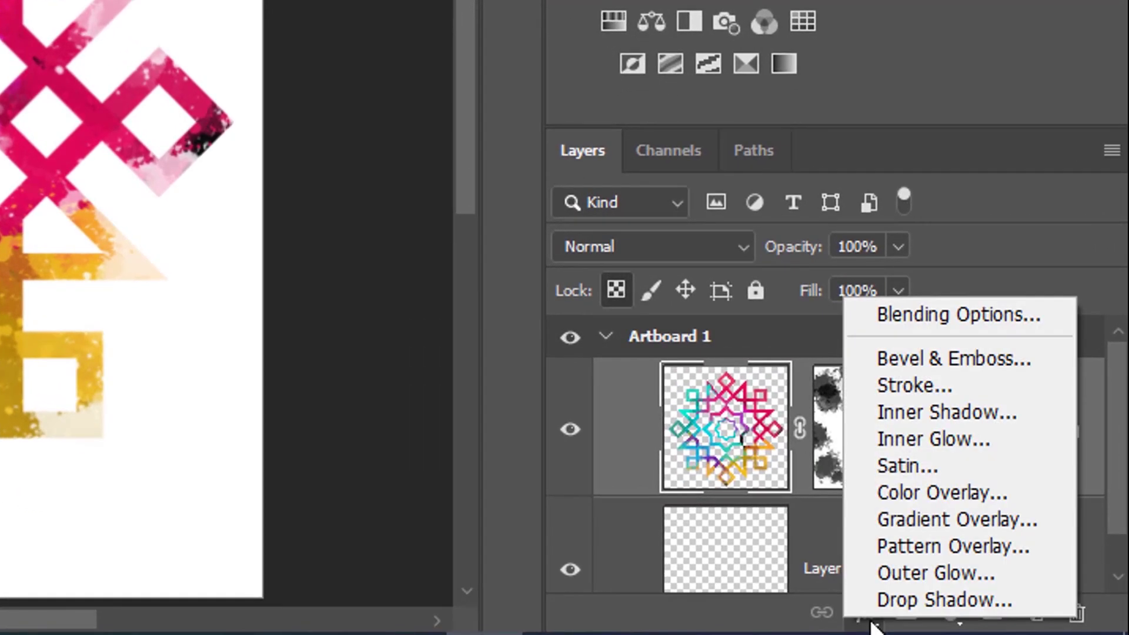
click(1011, 411)
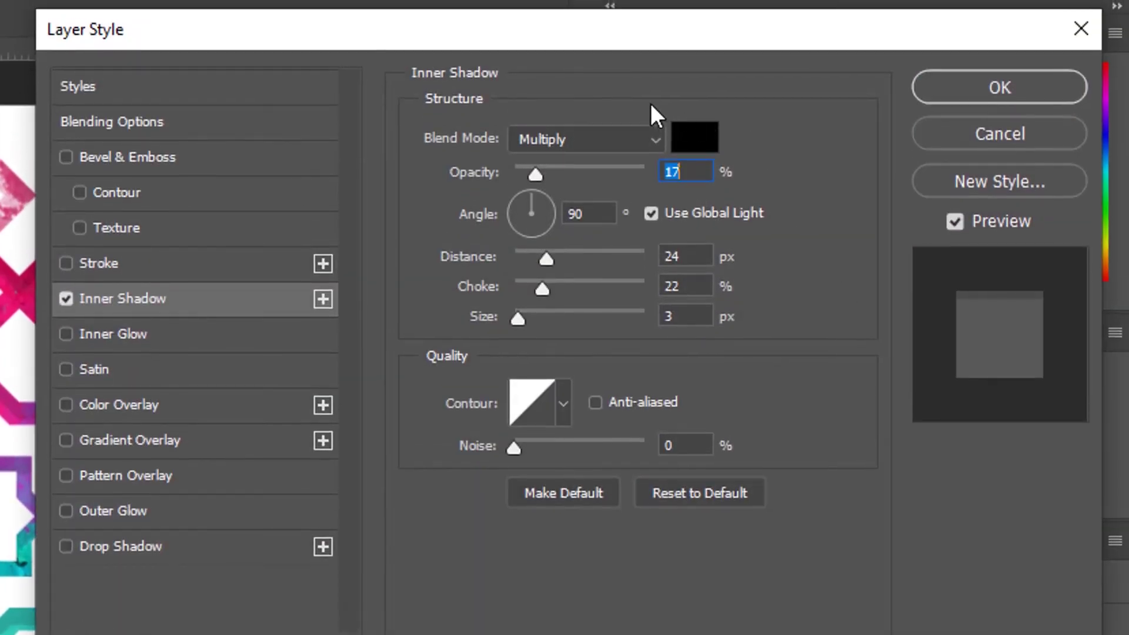
drag(581, 27, 722, 6)
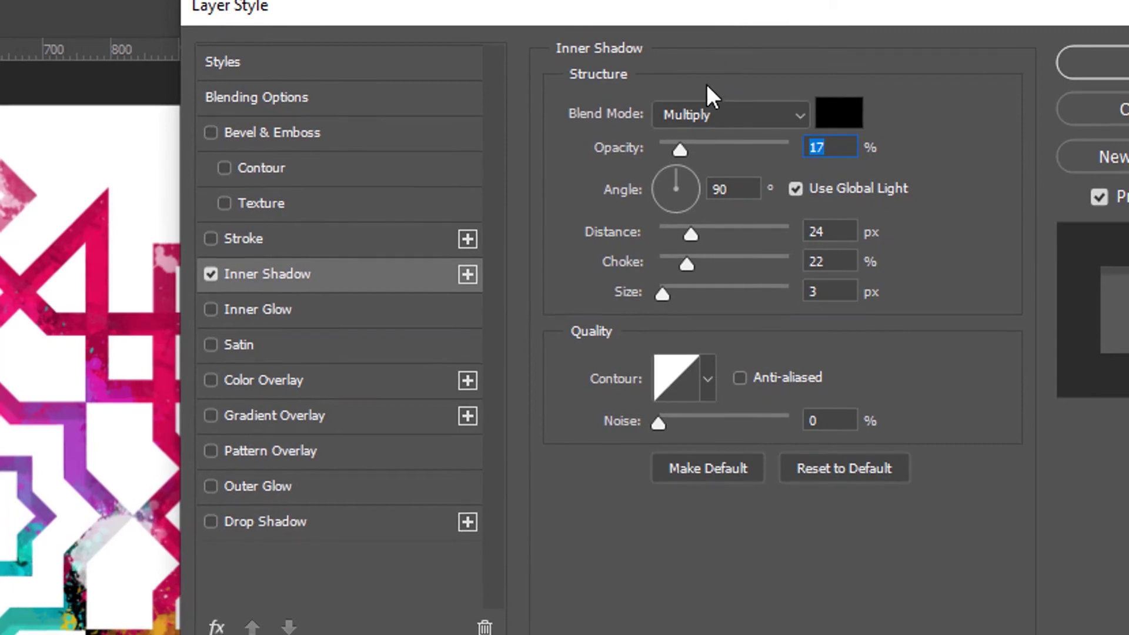
click(705, 143)
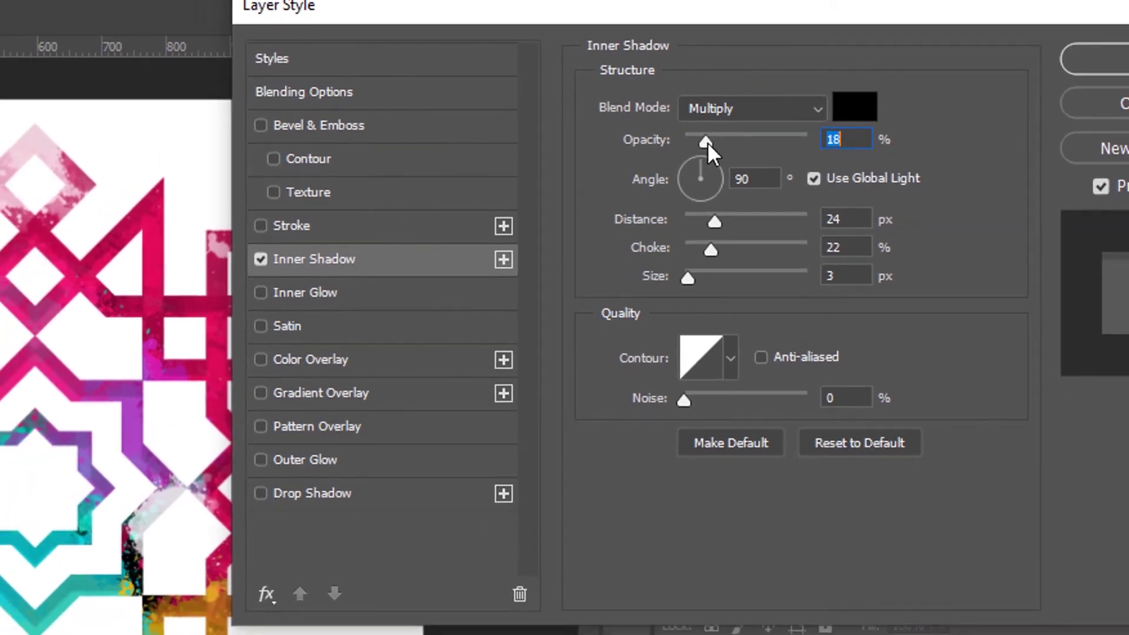
drag(708, 142, 705, 143)
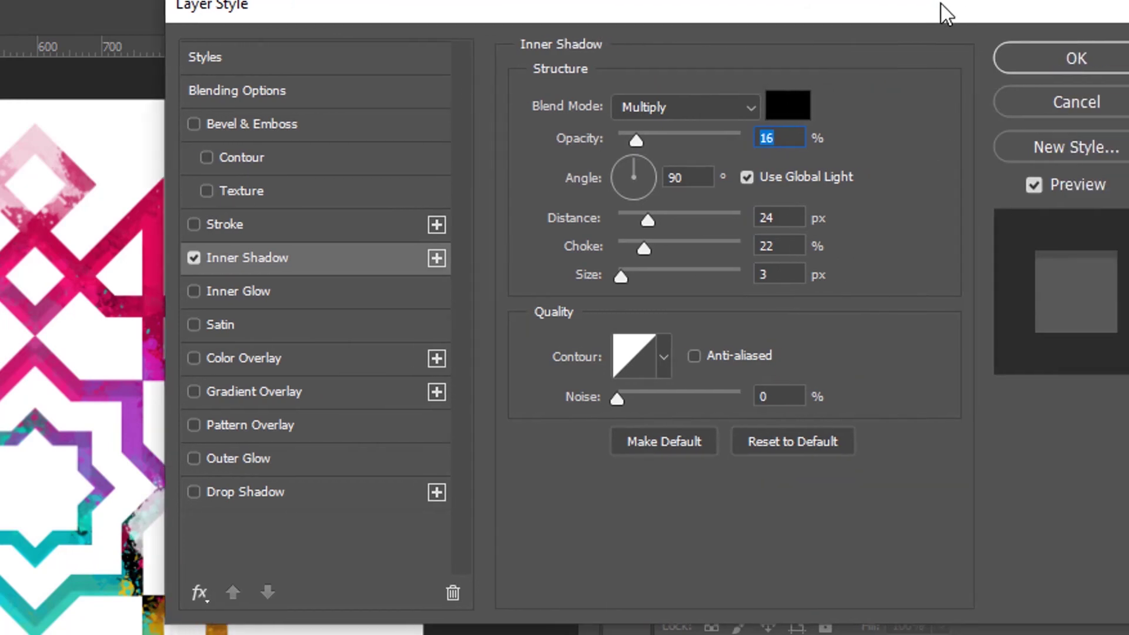
click(1073, 61)
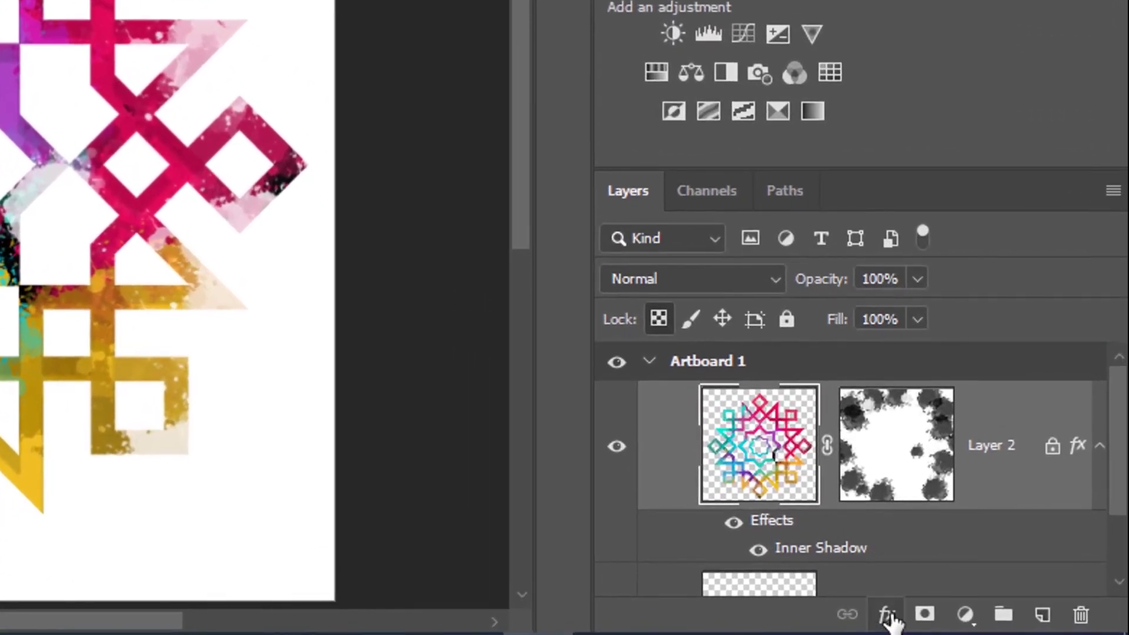
click(887, 615)
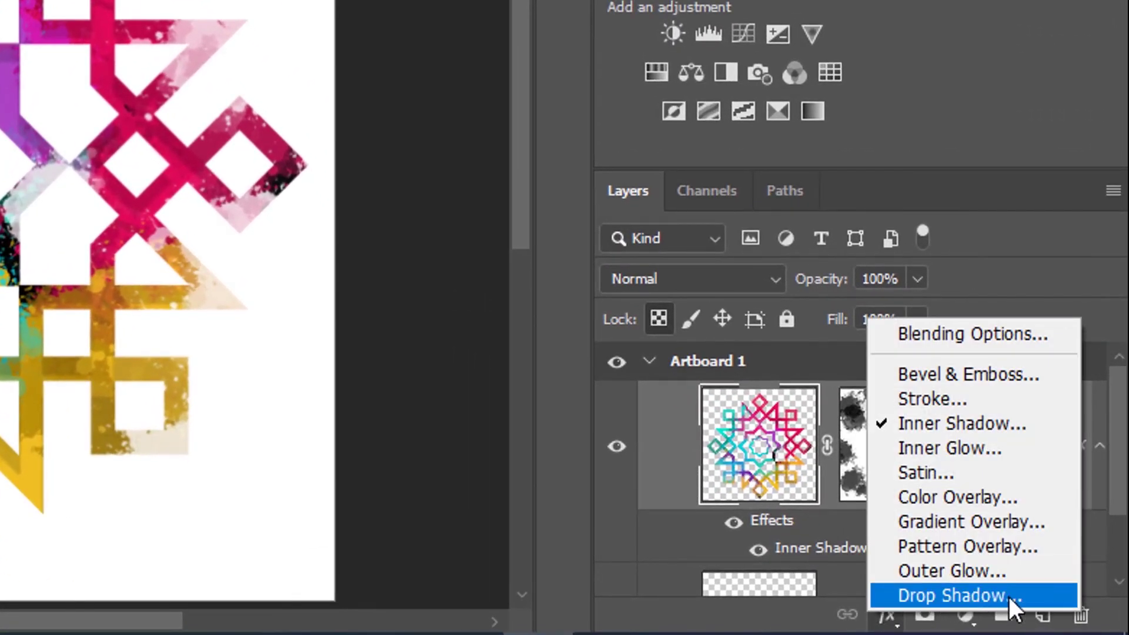
Add a Multiply Drop Shadow with 18% opacity, 16 px distance, 2% spread and 27 px size
click(955, 594)
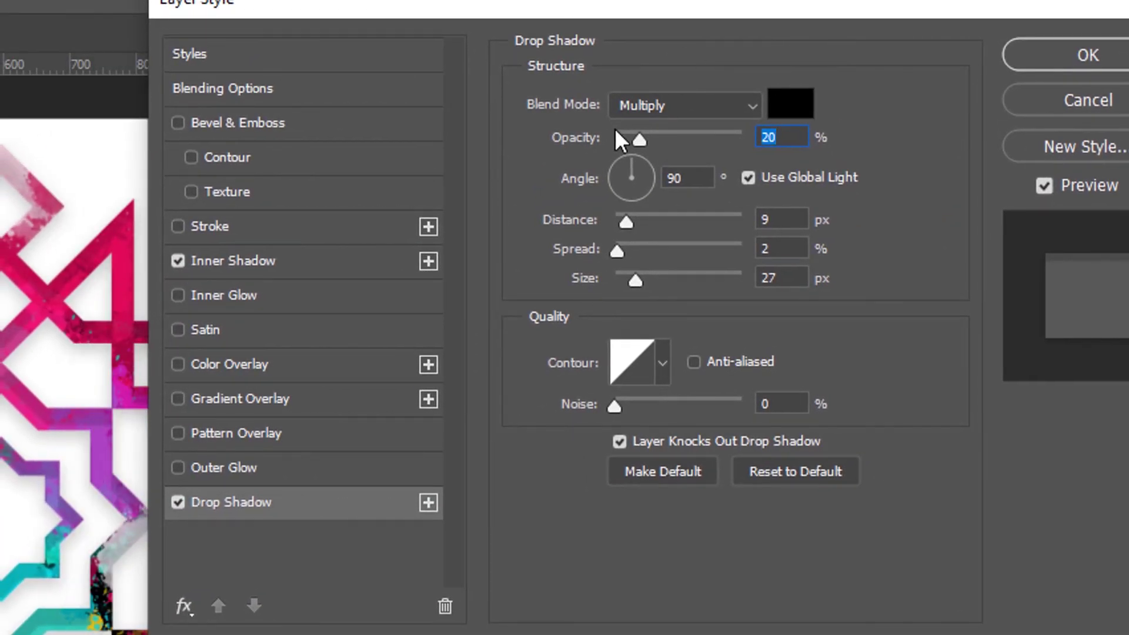
drag(637, 139, 645, 137)
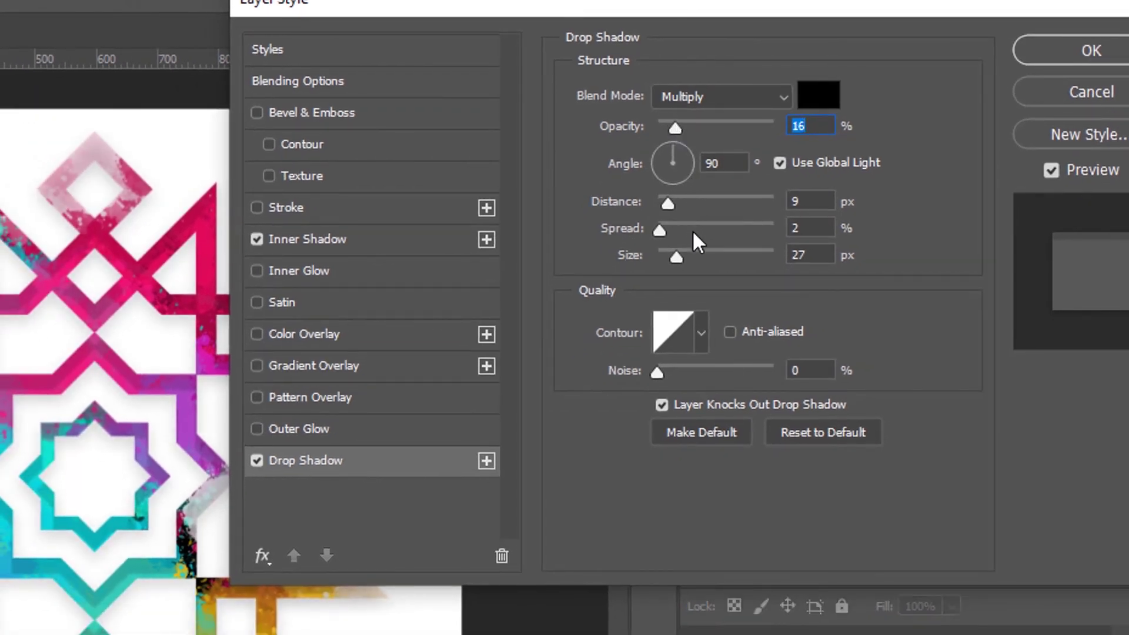
drag(675, 256, 678, 258)
drag(667, 201, 678, 202)
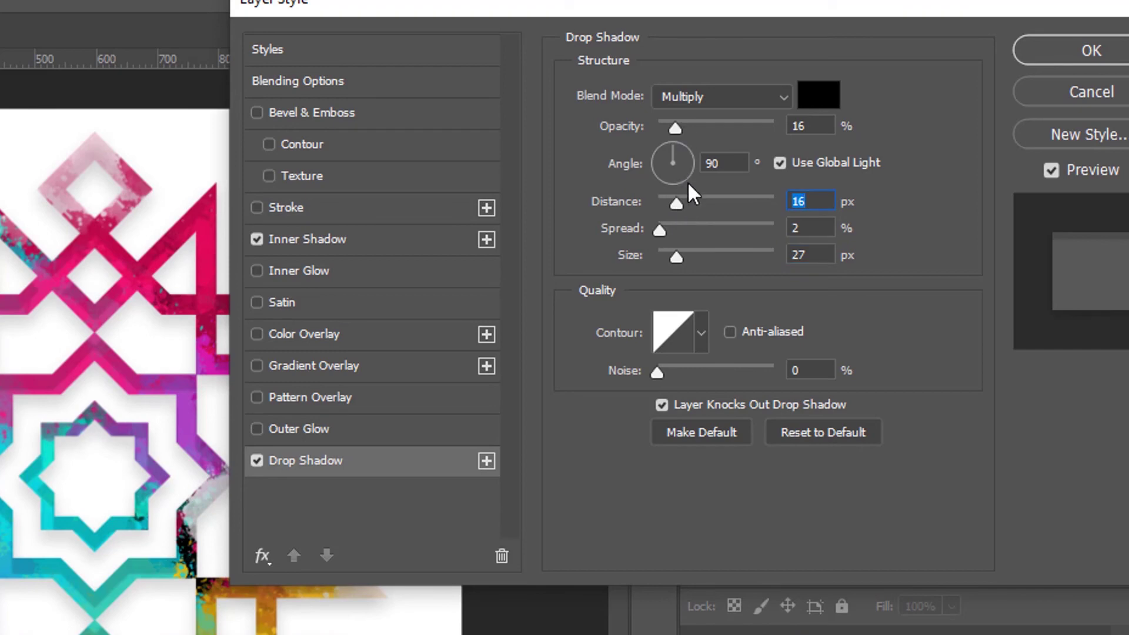
mouse_move(673, 200)
mouse_down()
mouse_move(664, 204)
mouse_move(677, 213)
mouse_up()
drag(672, 128, 682, 128)
drag(682, 128, 680, 129)
drag(674, 200, 680, 200)
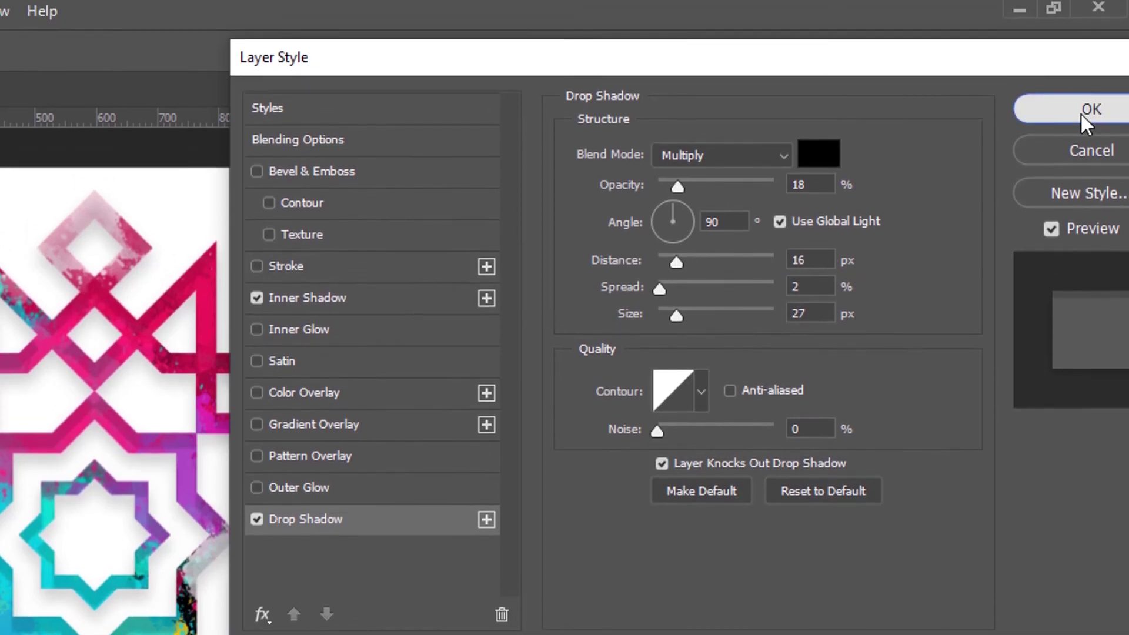
click(1082, 70)
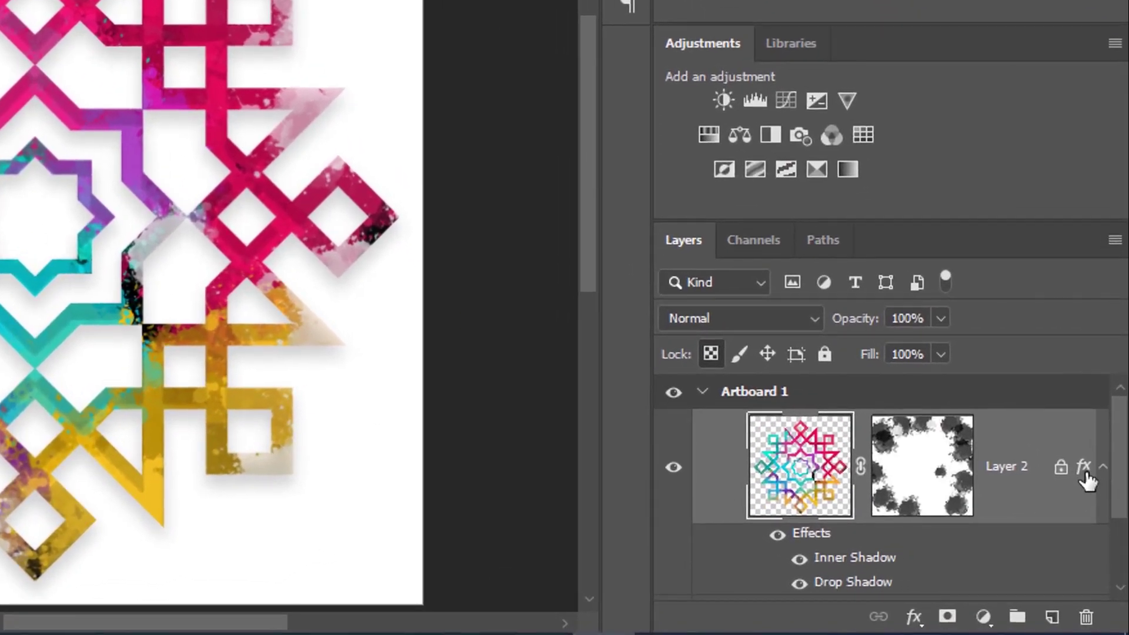
Convert Layer 2 to a smart object and apply Filter > Stylize > Find Edges to it
right_click(1062, 477)
right_click(1056, 476)
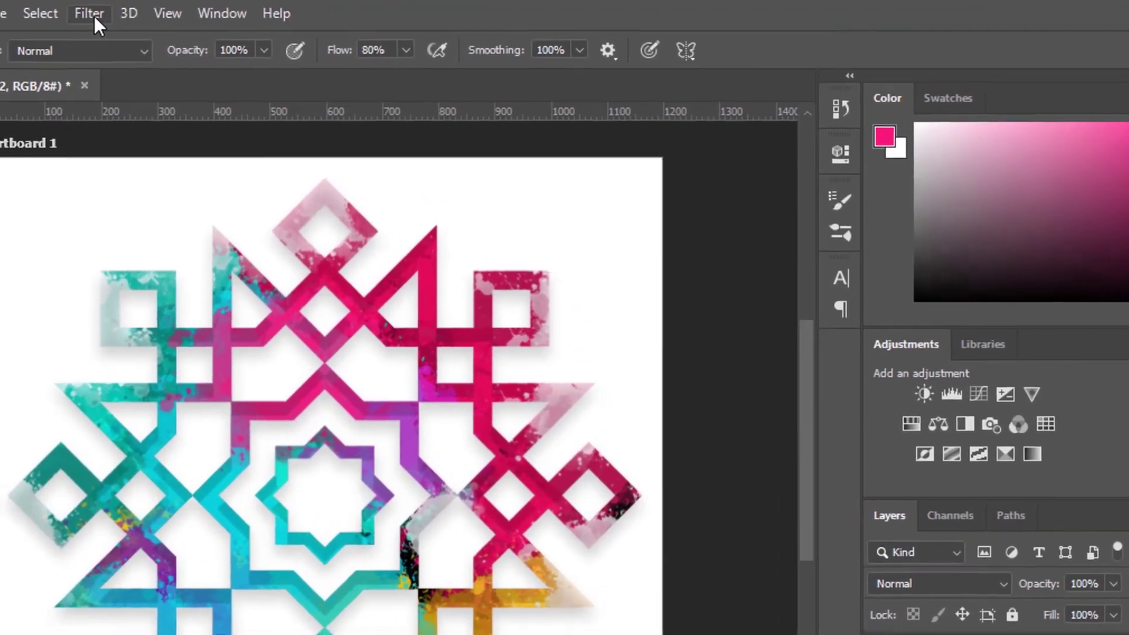
click(93, 14)
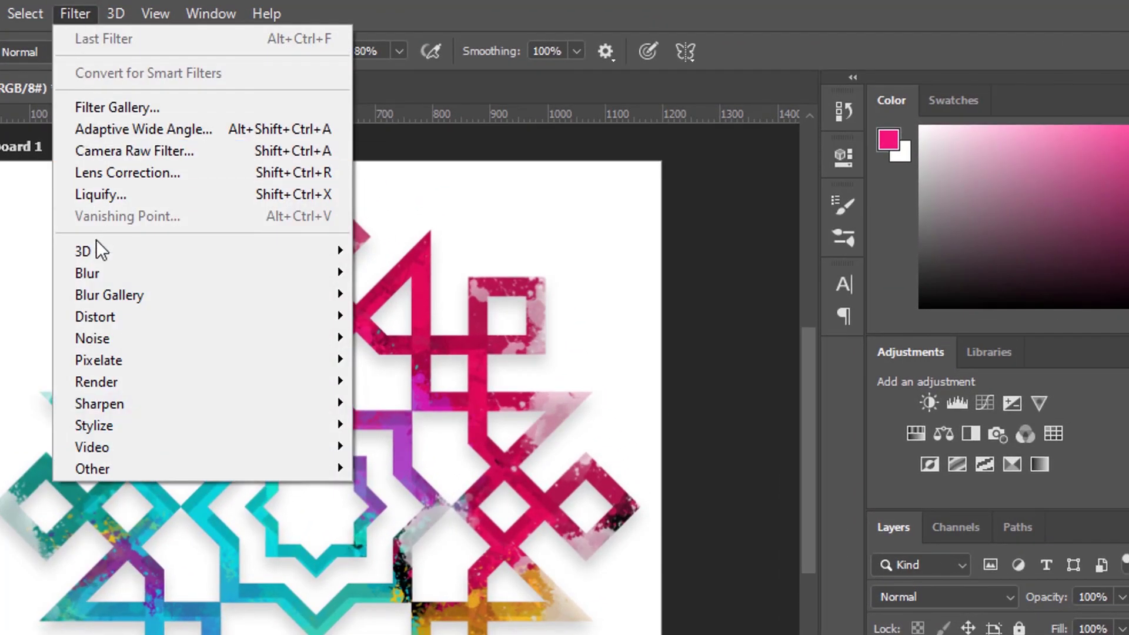
mouse_move(94, 425)
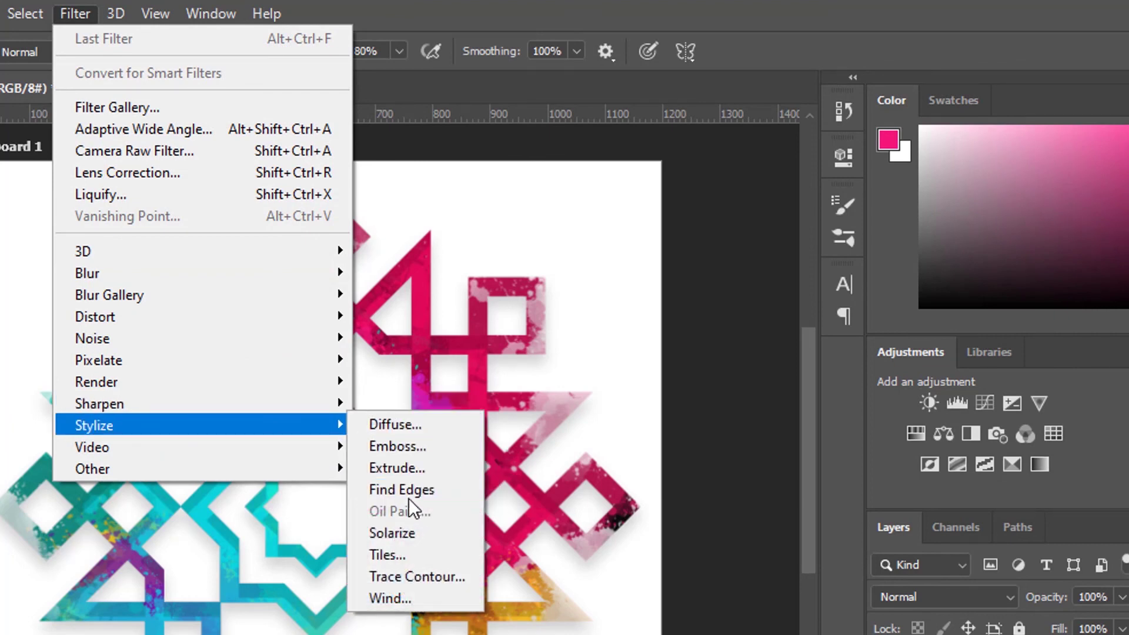
click(439, 492)
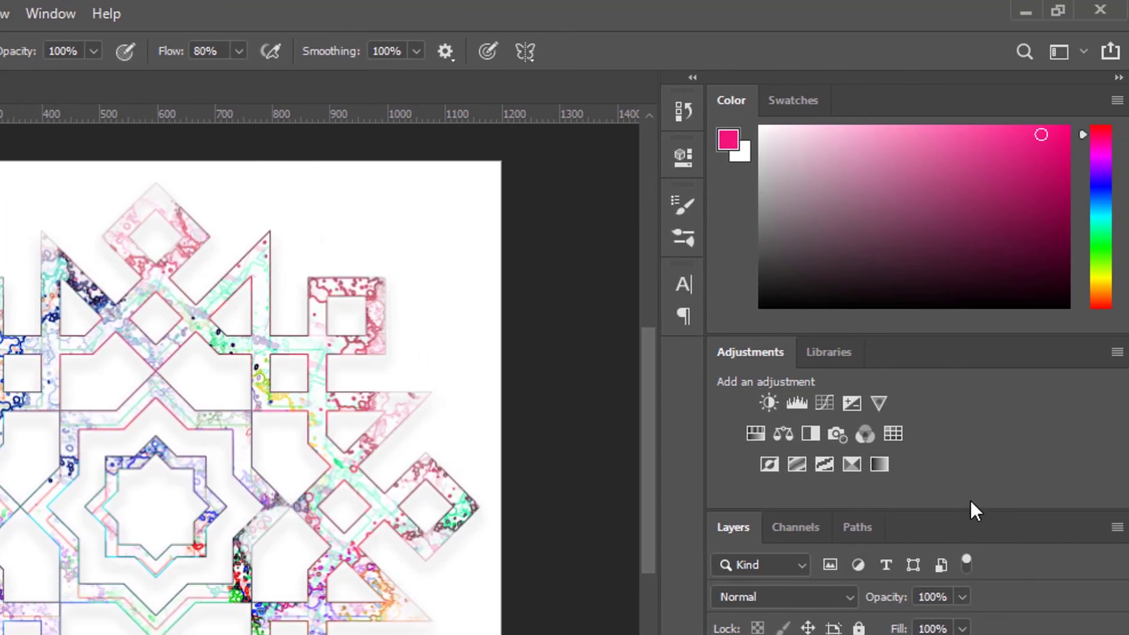
drag(971, 511, 981, 441)
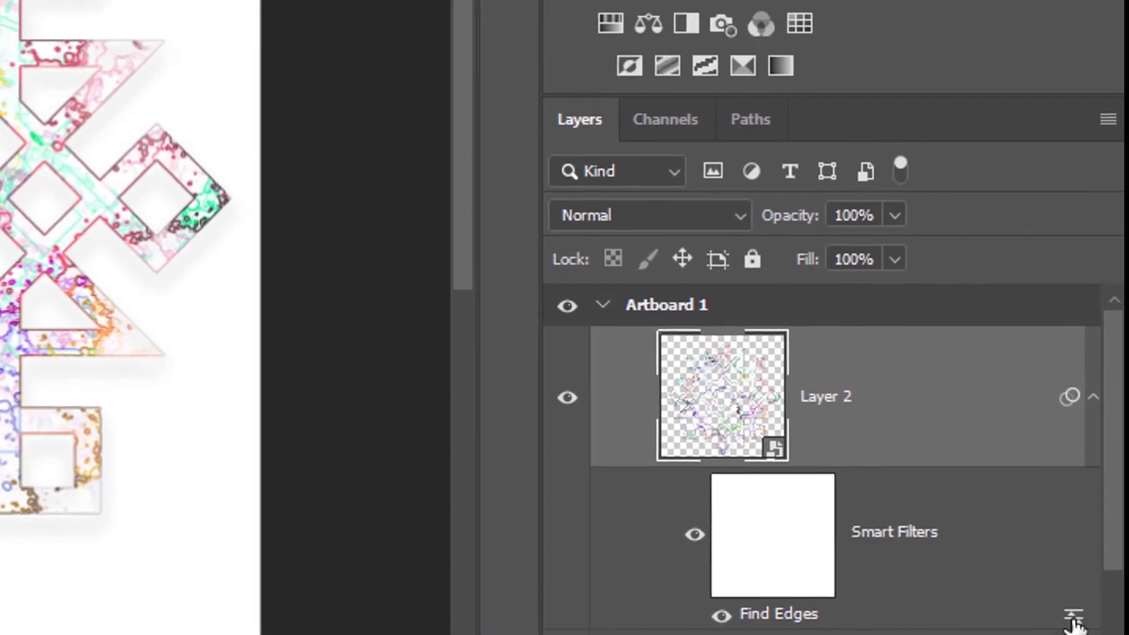
Set the Find Edges smart filter's blending to Darker Color mode at 75% opacity
double_click(1077, 542)
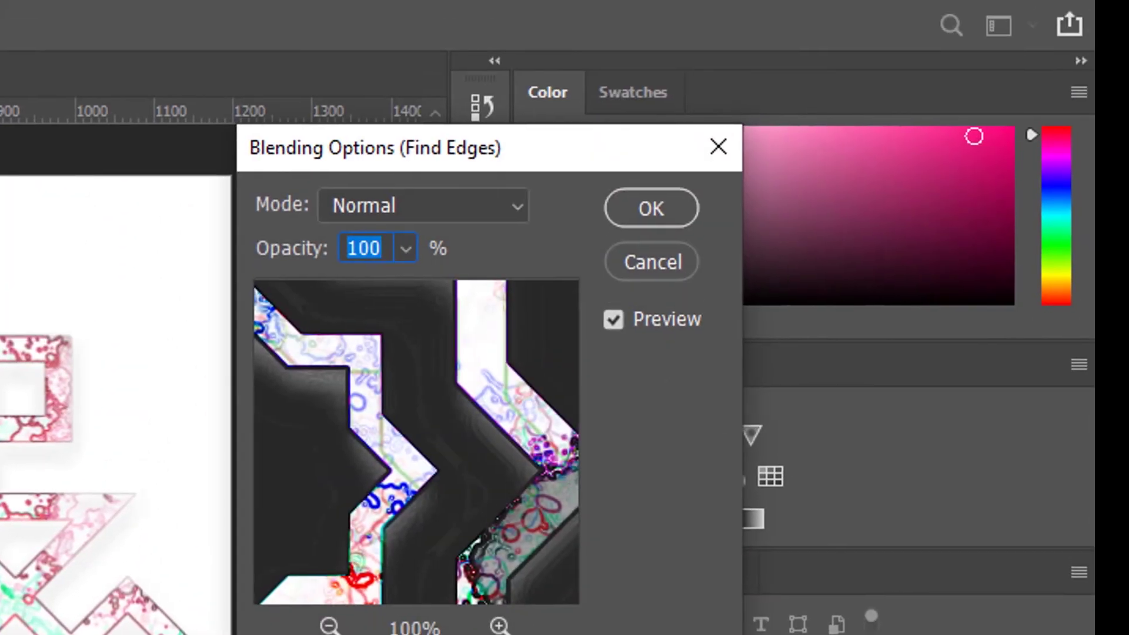
click(492, 201)
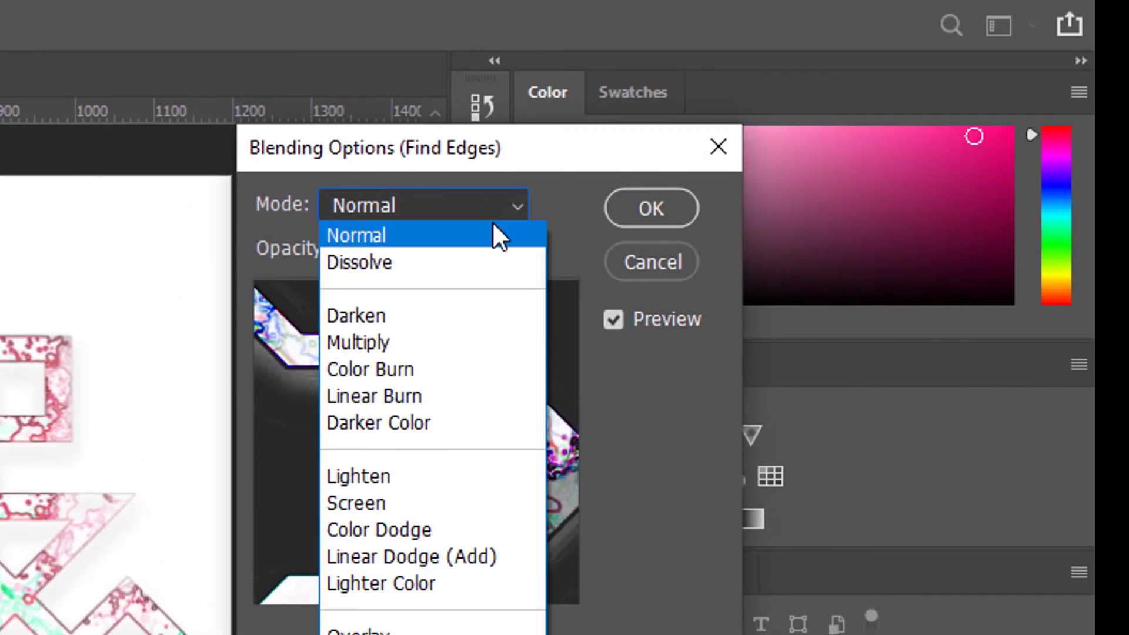
click(473, 424)
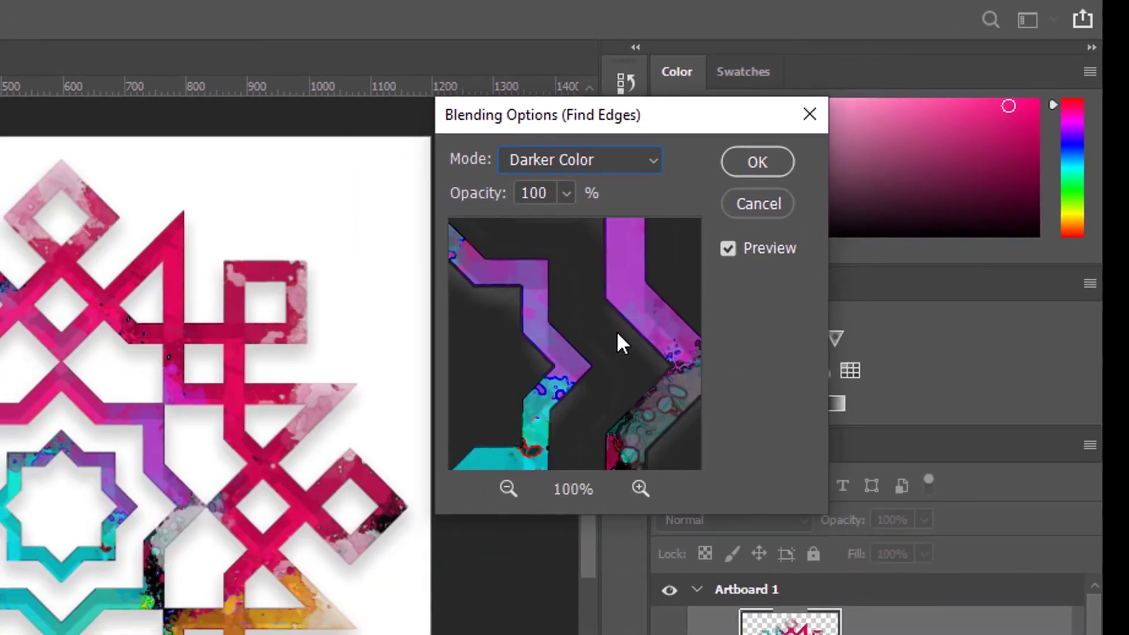
click(567, 193)
text(75)
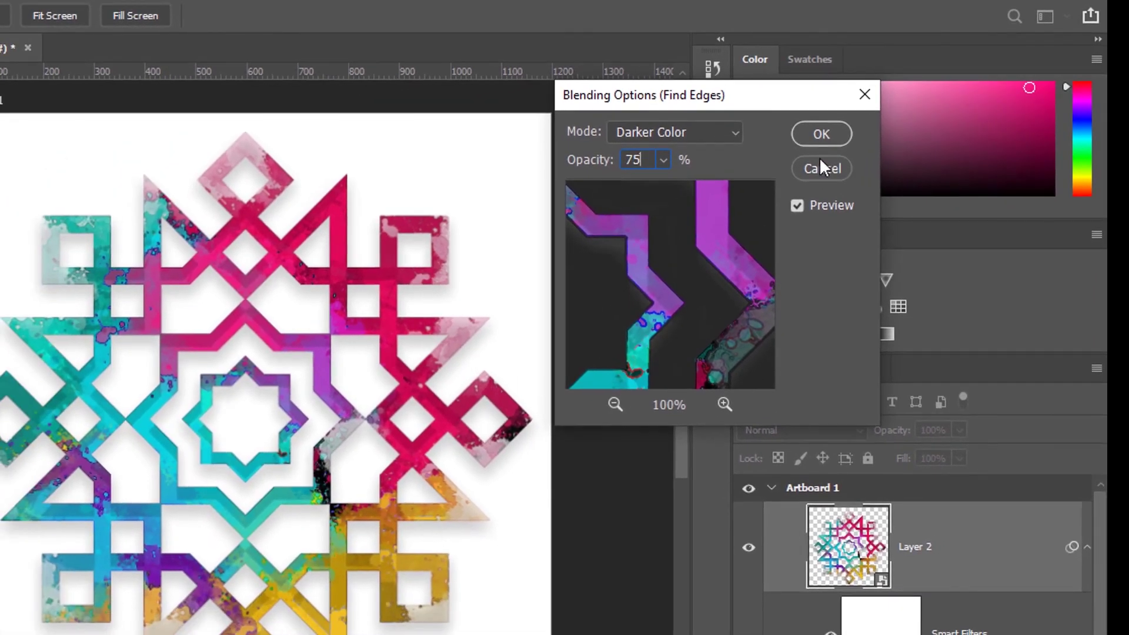
click(830, 135)
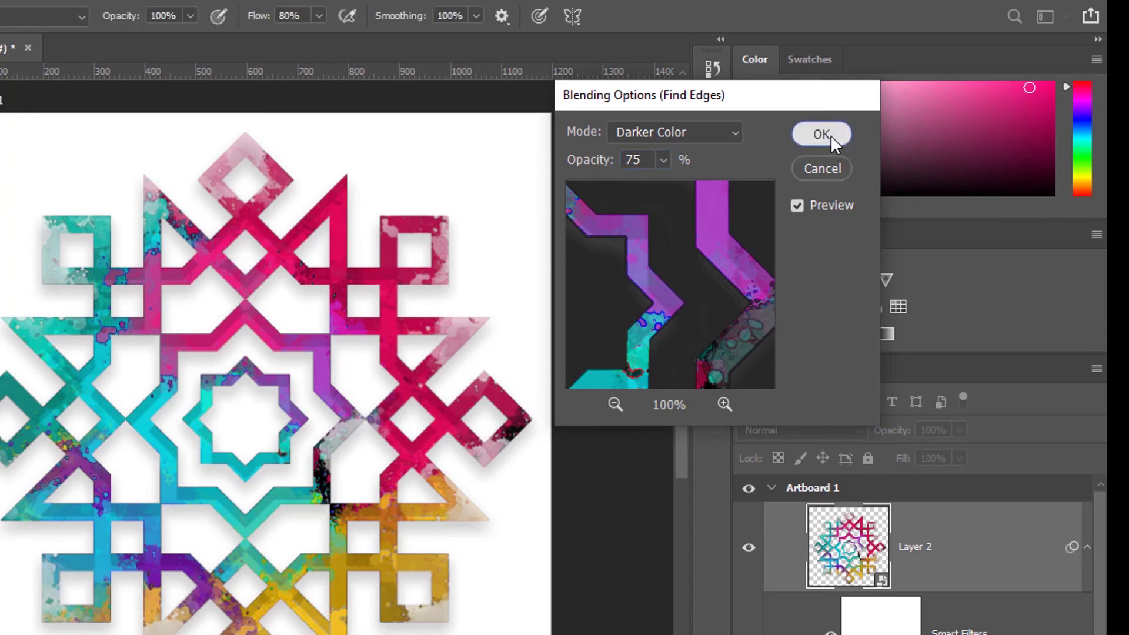